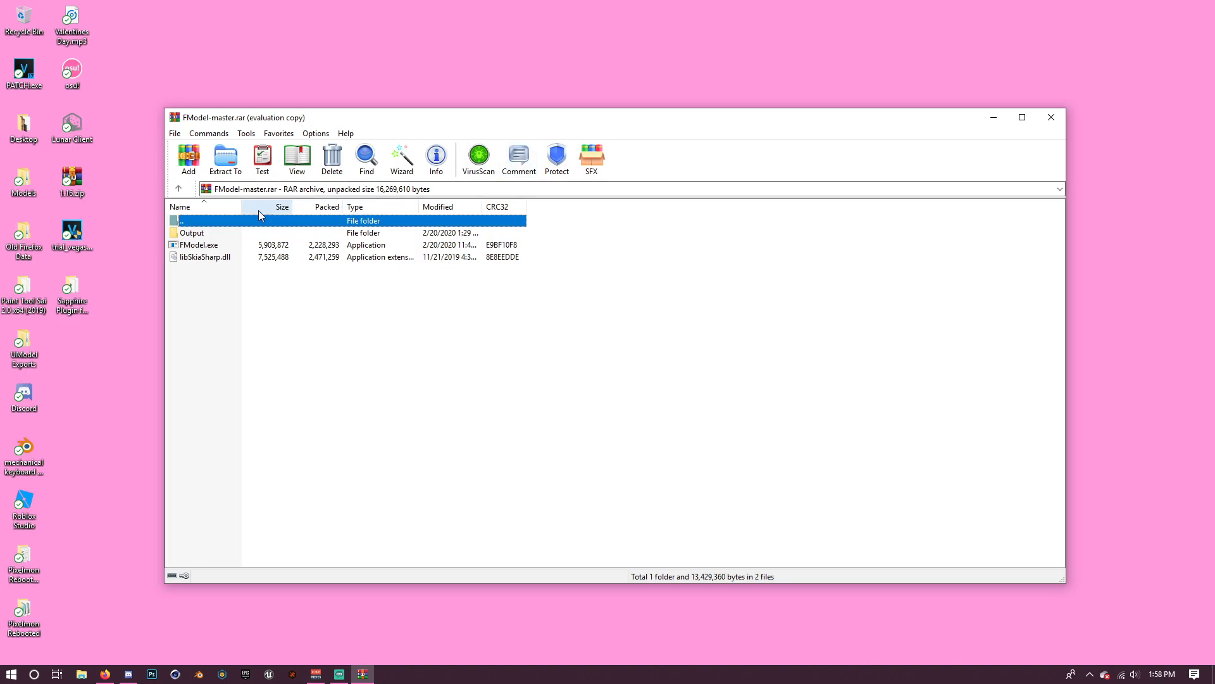
Extract all contents of FModel-master.rar to the Desktop and close the archive
drag(222, 264, 209, 222)
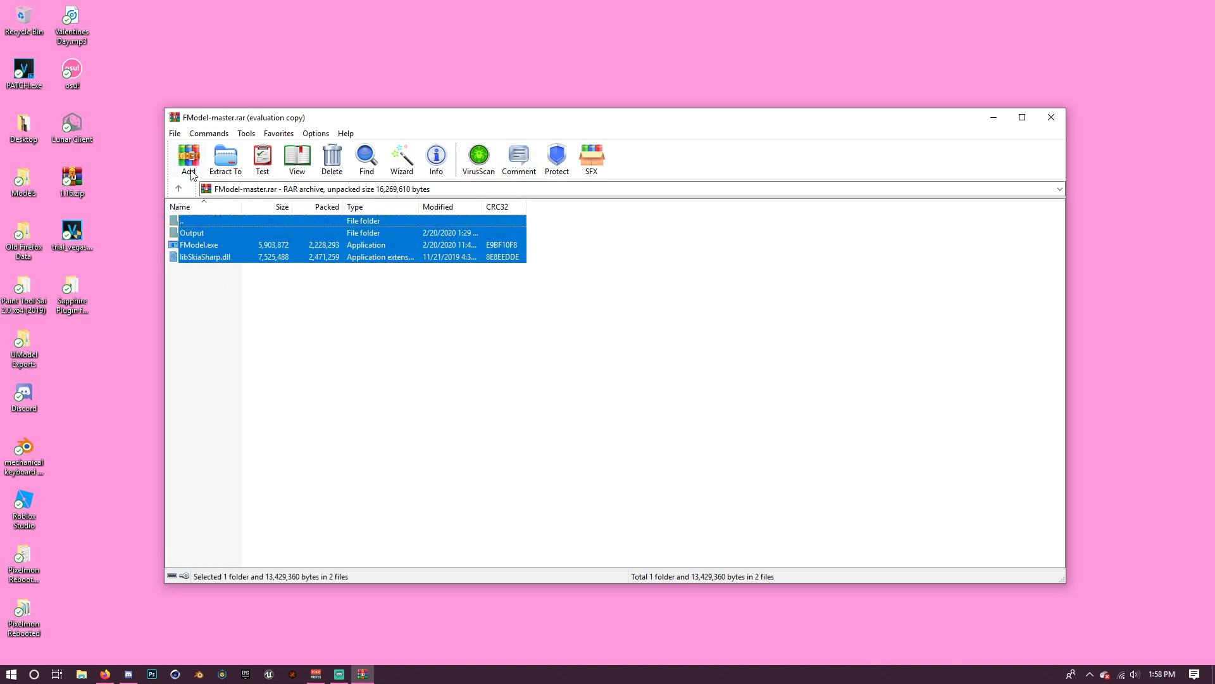
click(225, 159)
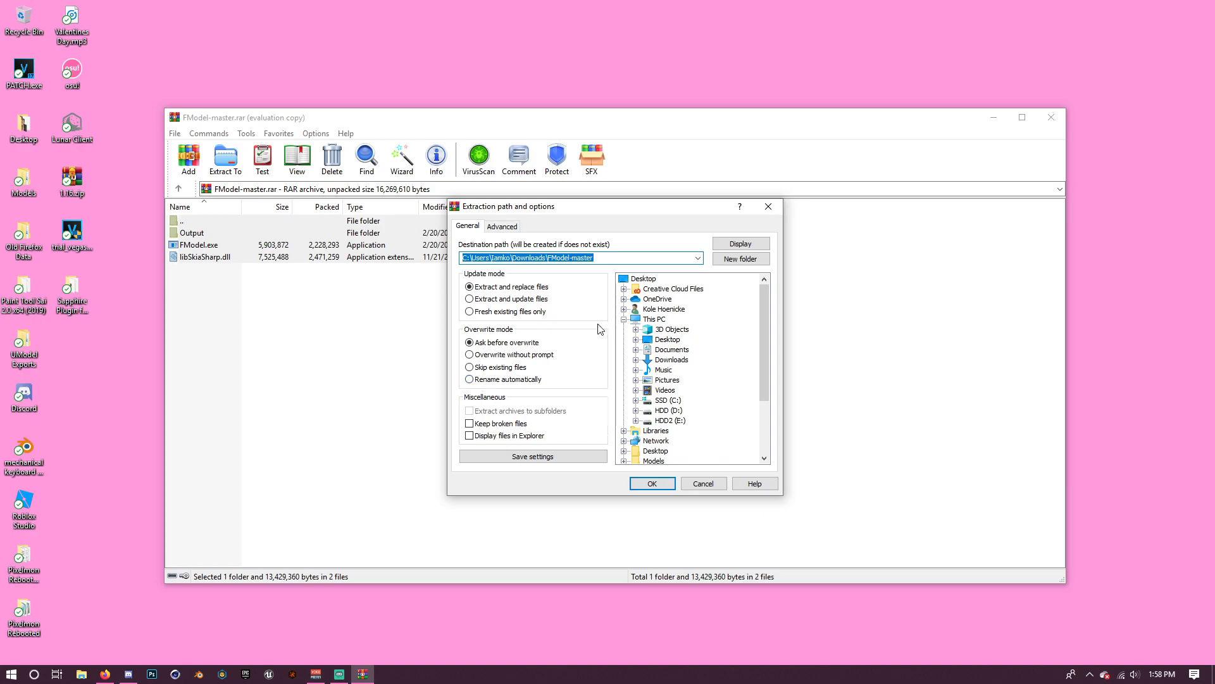
click(668, 340)
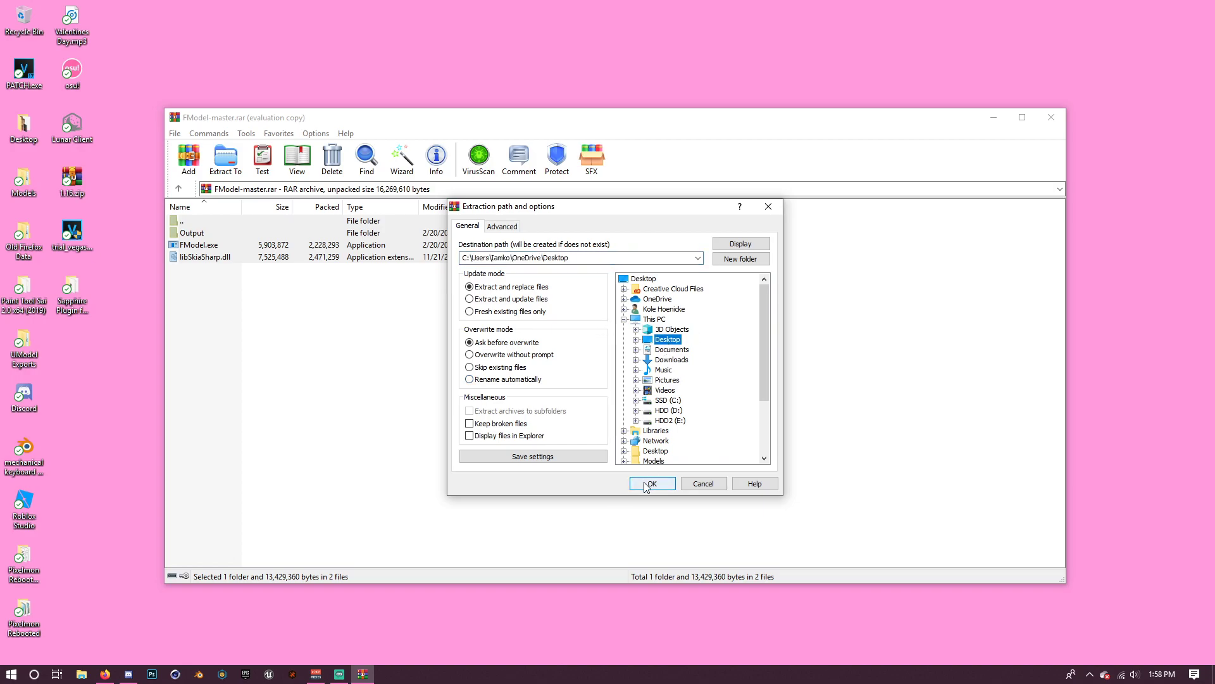
click(650, 484)
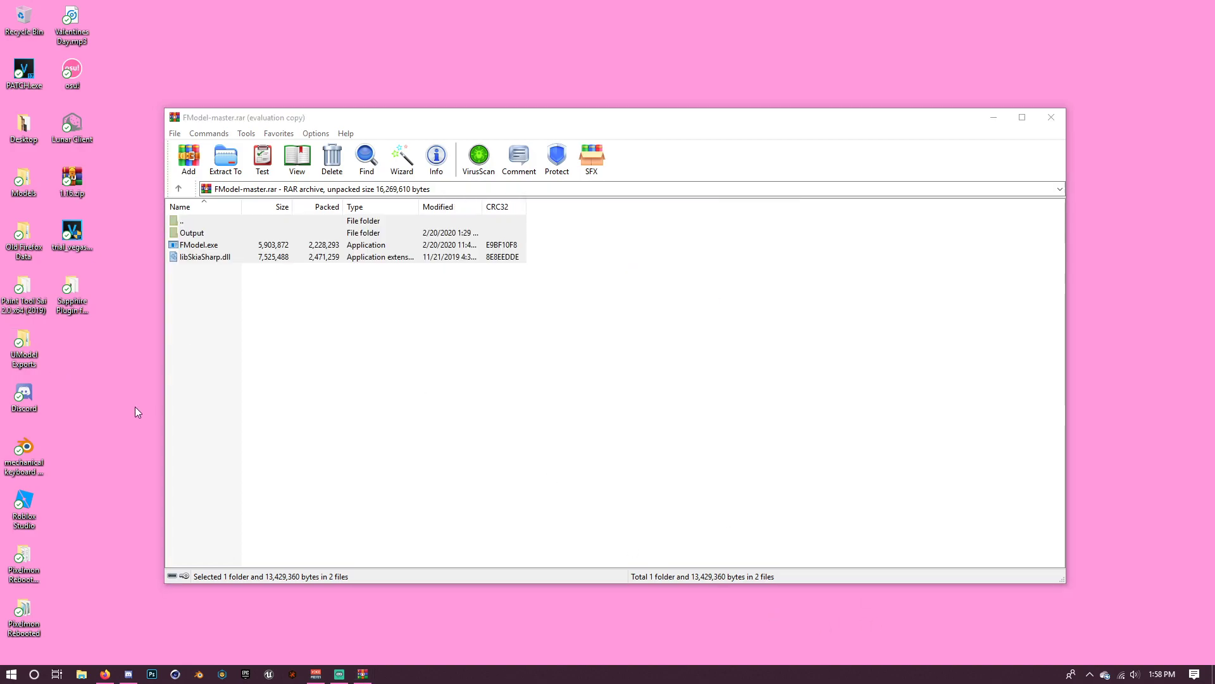
click(1051, 117)
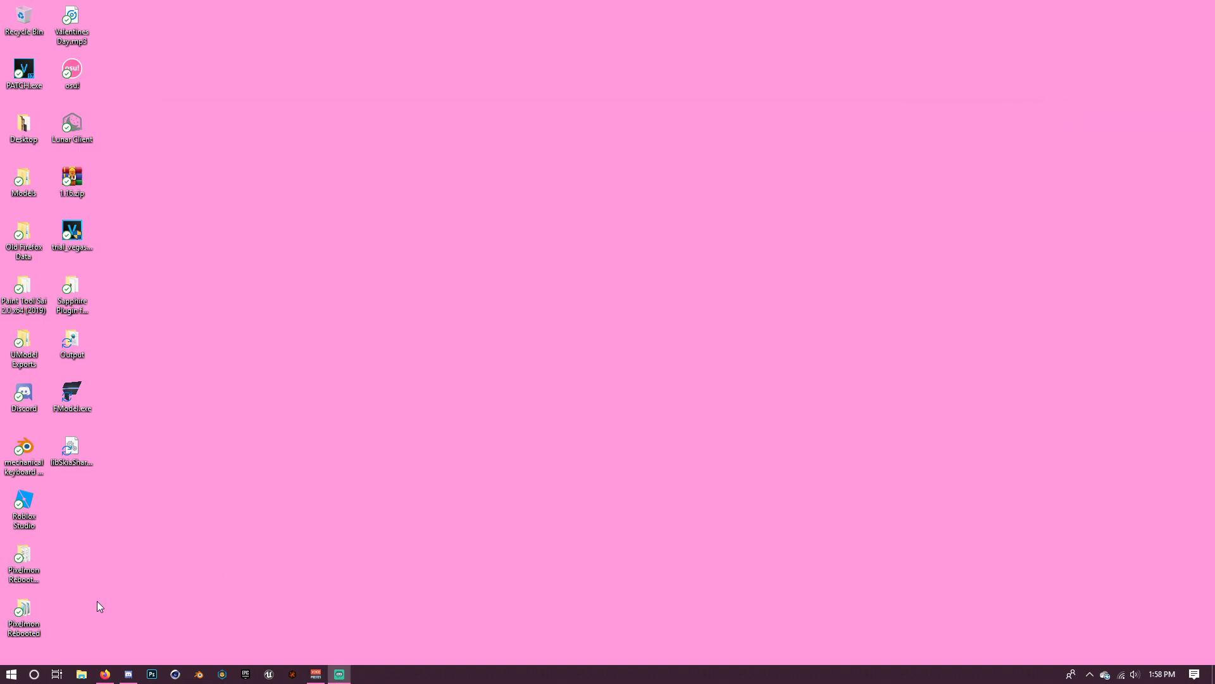
Create a new folder named FModel on the desktop
drag(86, 525, 67, 333)
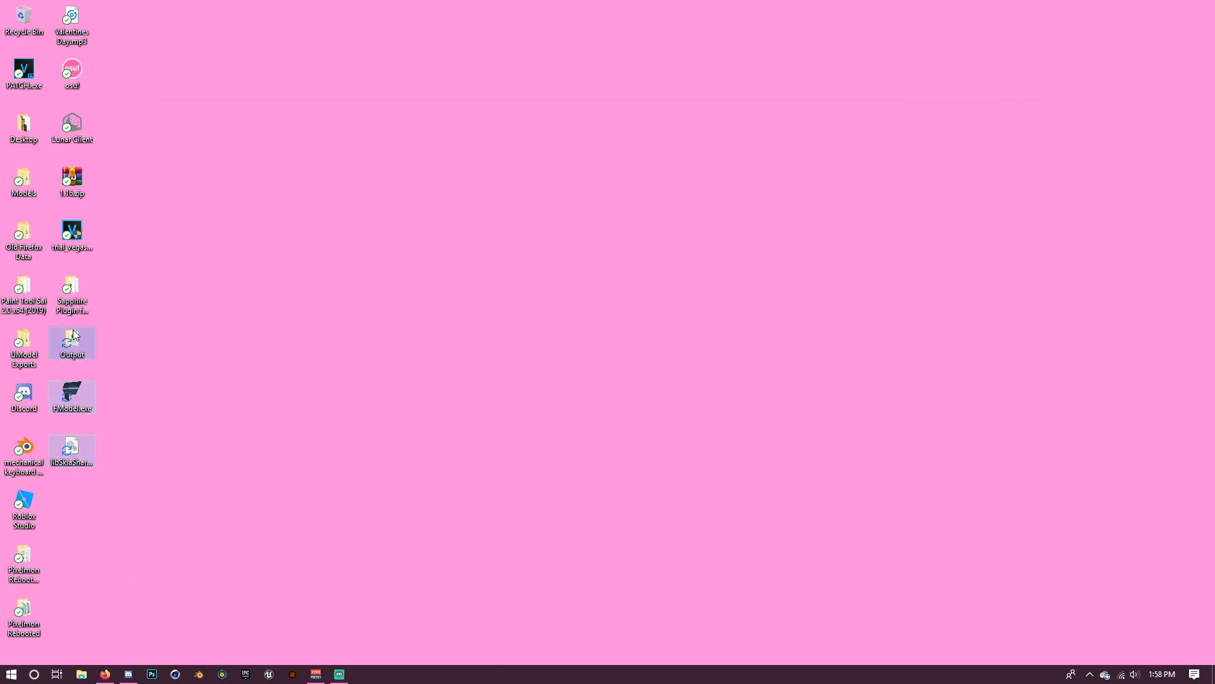
right_click(82, 446)
click(351, 433)
key(ctrl+shift+n)
text(FModel)
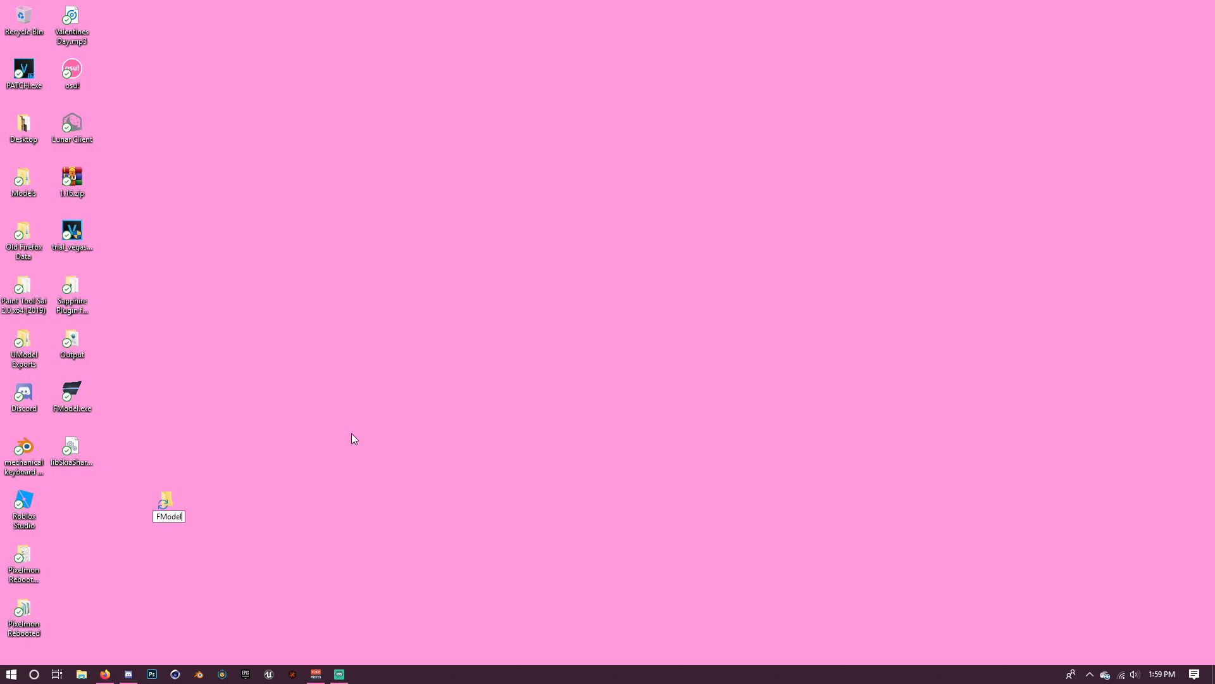
key(Return)
Move the libSkiaSharp DLL, FModel.exe and the Output folder from the desktop into the FModel folder
drag(85, 455, 75, 519)
drag(80, 409, 71, 510)
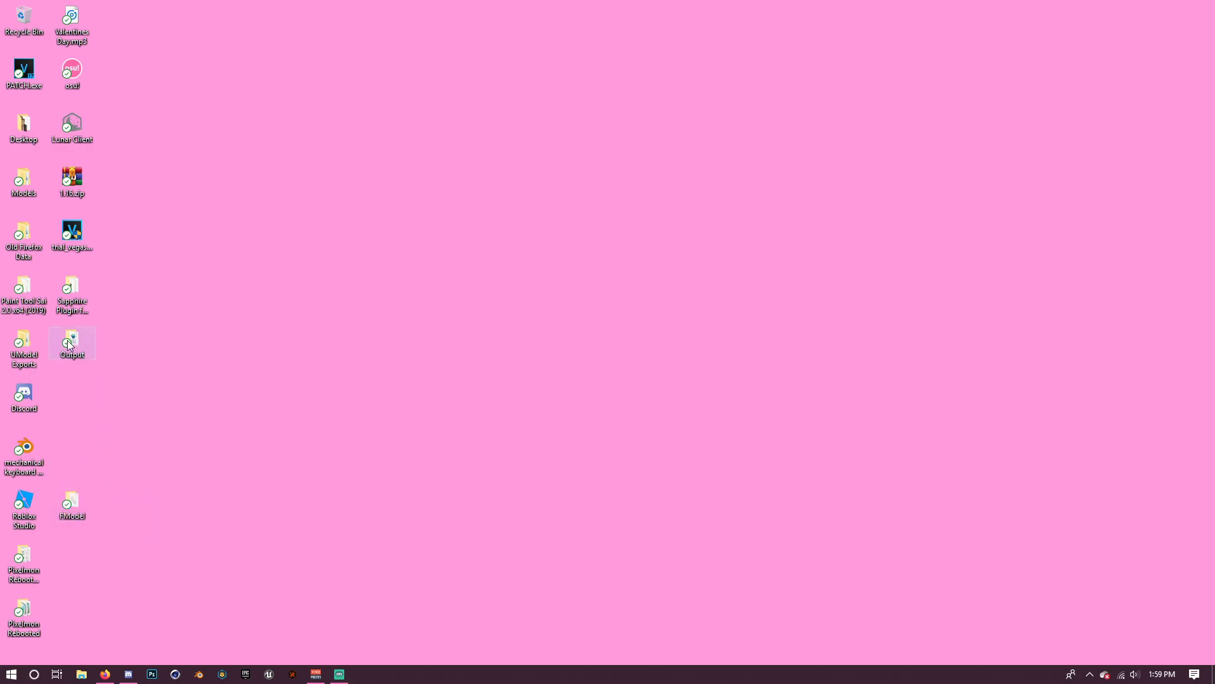
drag(71, 345, 571, 351)
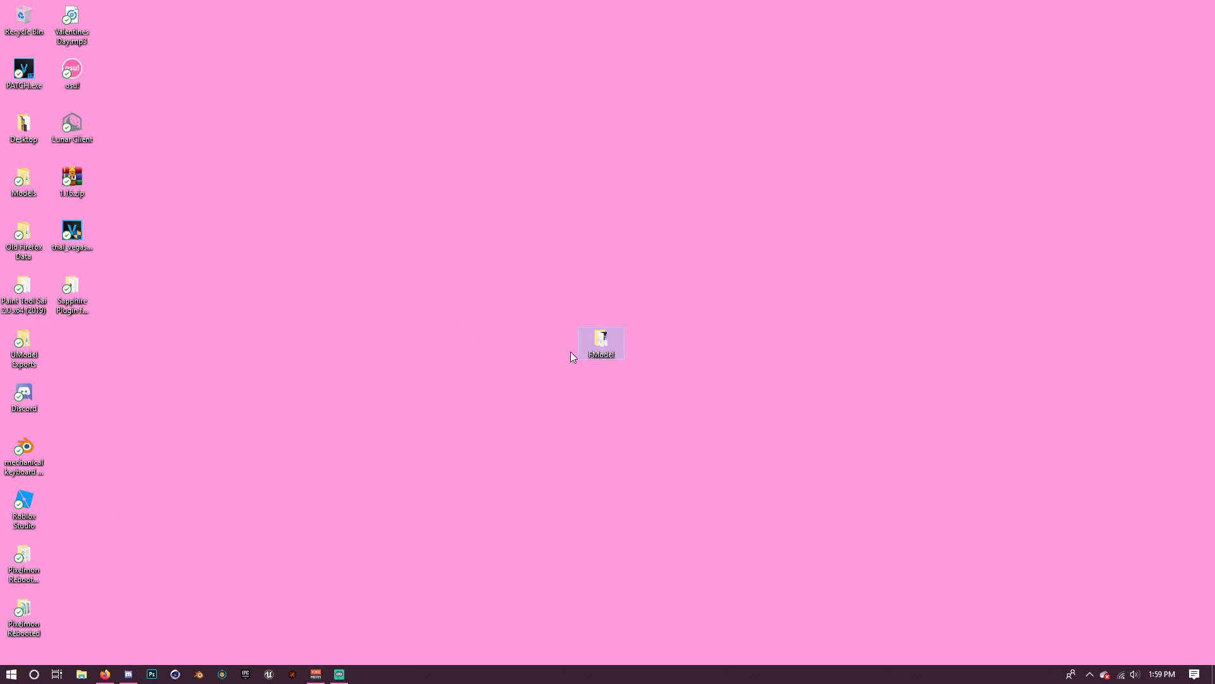
Look into Output and its Exports subfolder inside the FModel folder, and launch FModel.exe
double_click(601, 340)
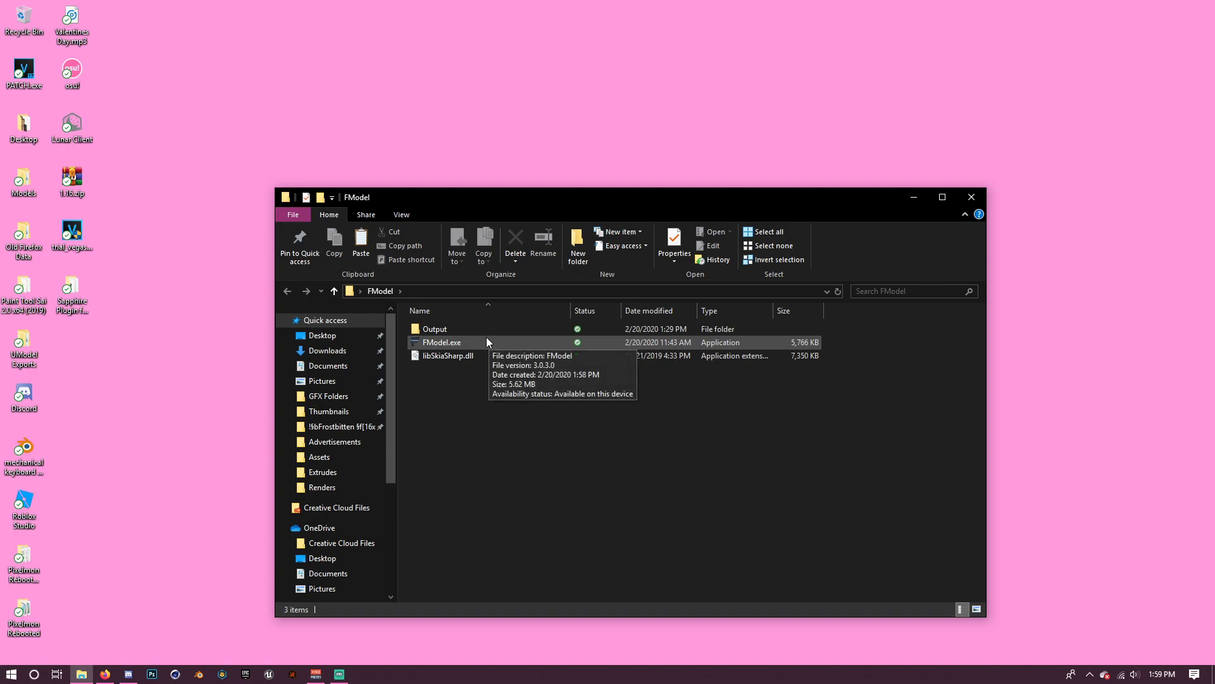
double_click(483, 329)
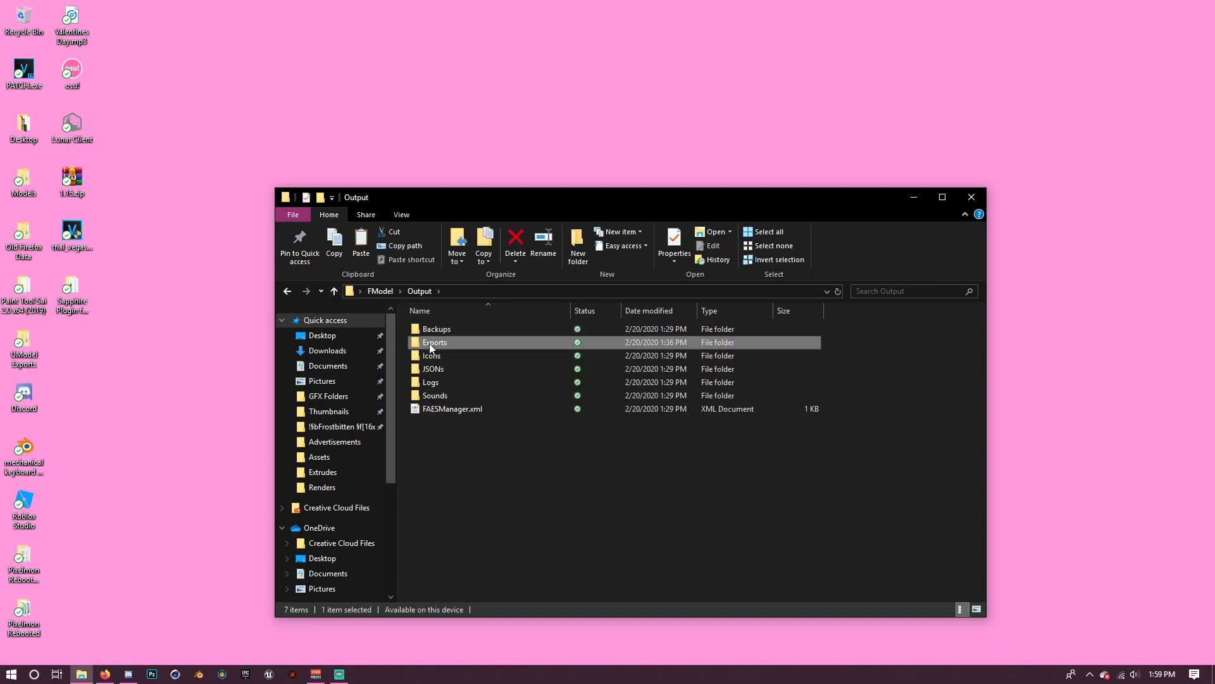
double_click(429, 343)
double_click(334, 291)
double_click(466, 345)
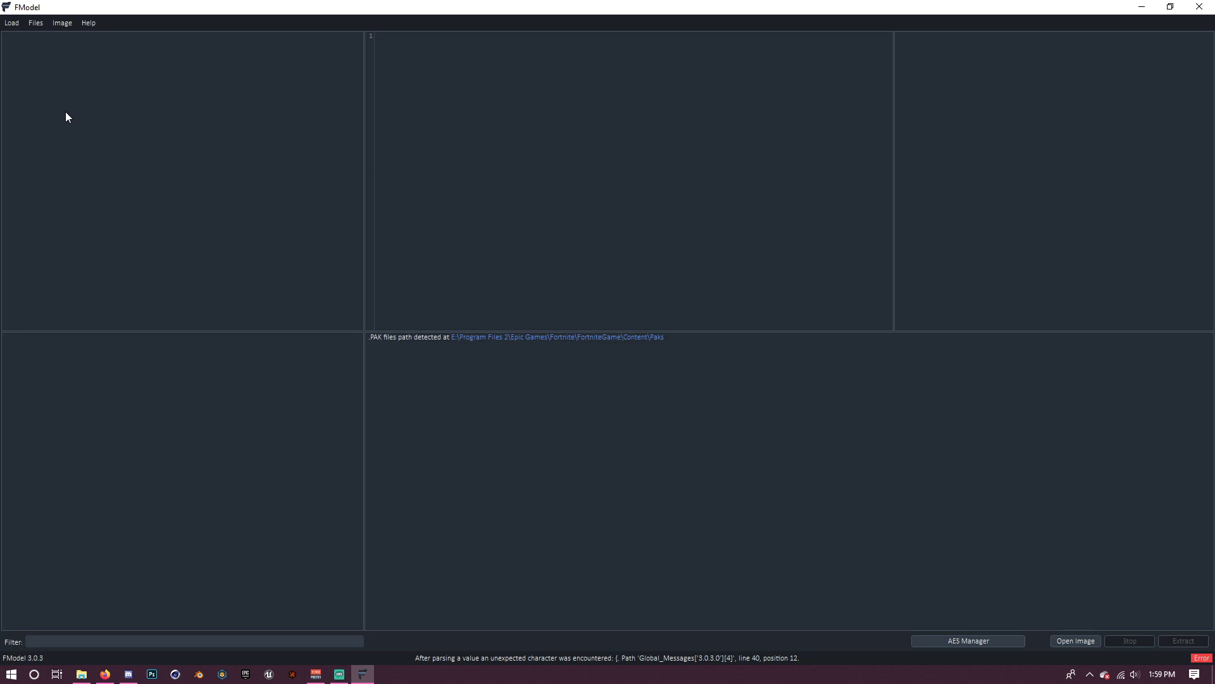
Load the game's PAK files and expand FortniteGame and its Content folder in the asset tree
click(11, 24)
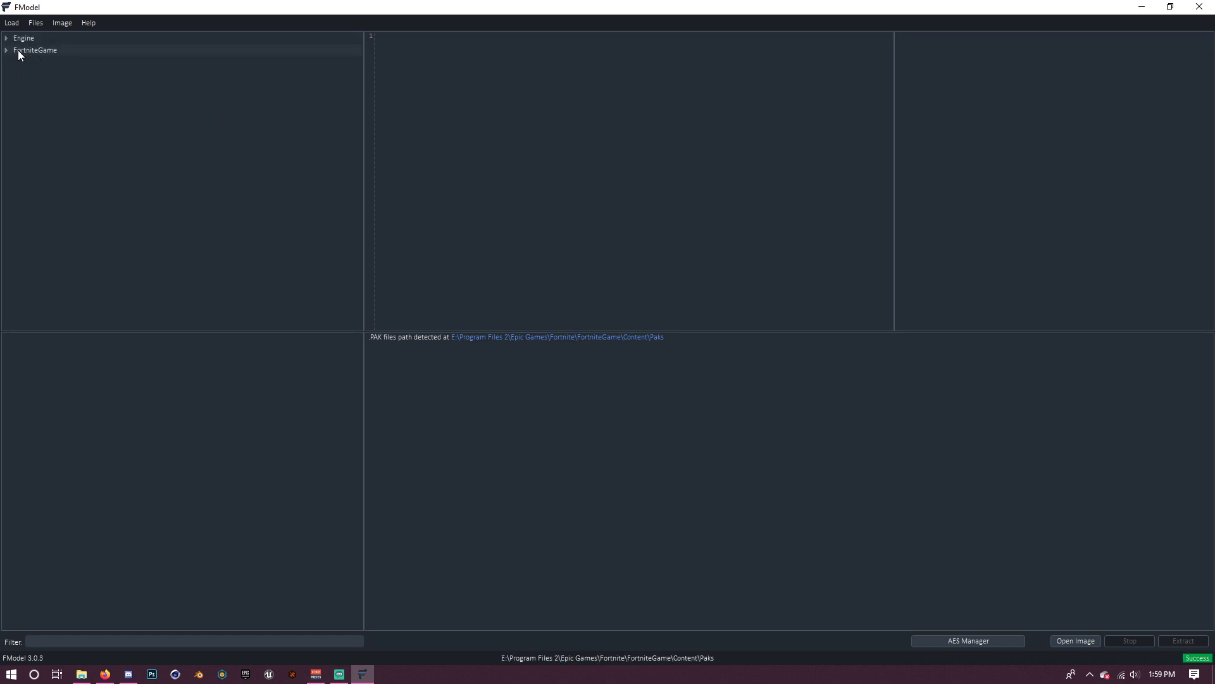
click(9, 49)
click(18, 74)
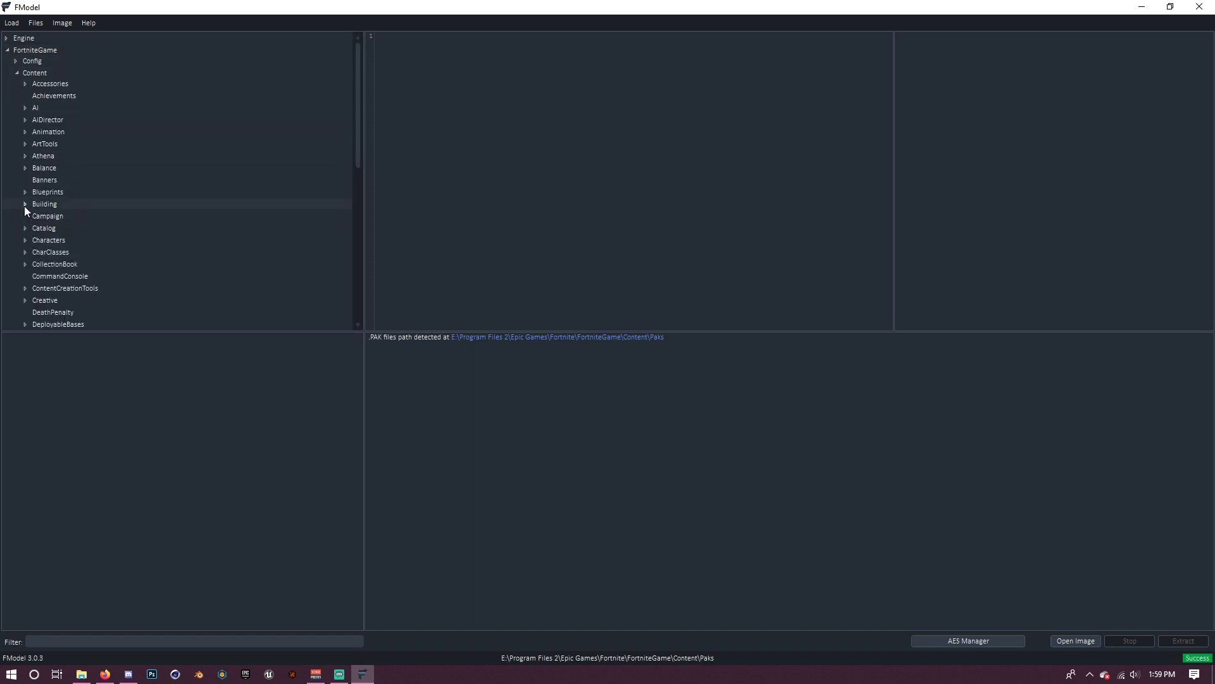
Expand Characters, Player, Male, Large and Bodies in the asset tree to reach the large male character bodies
click(26, 239)
scroll(37, 309, down, 2)
click(35, 298)
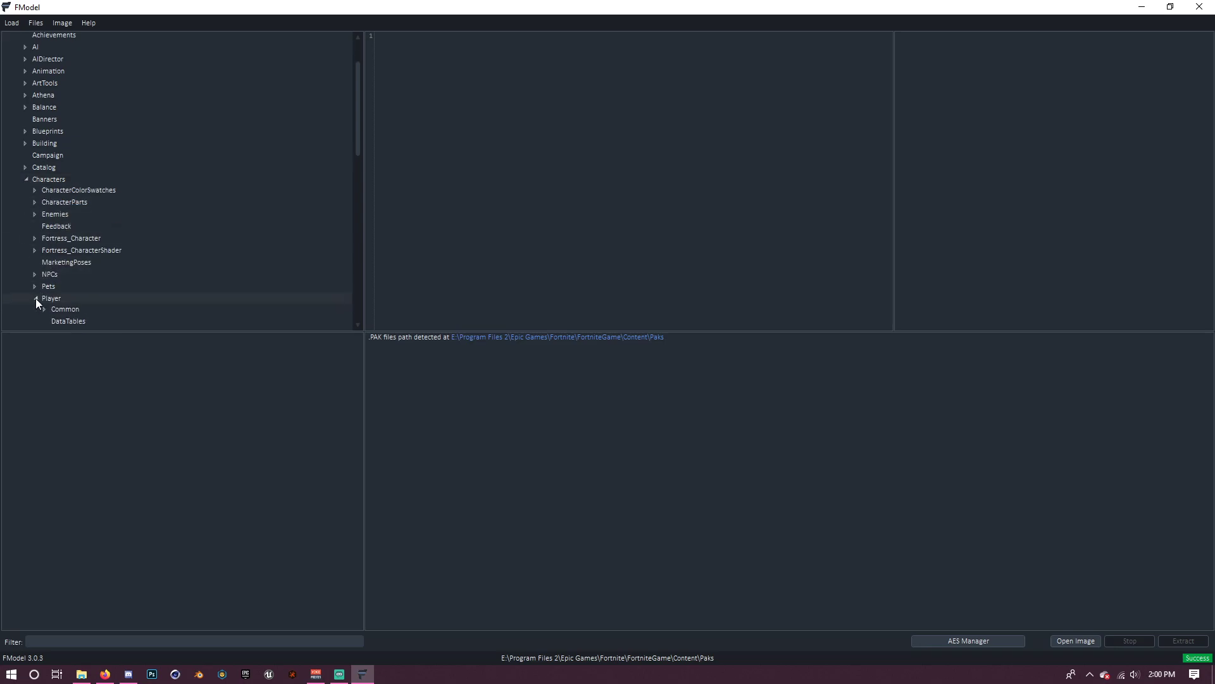
scroll(38, 298, down, 3)
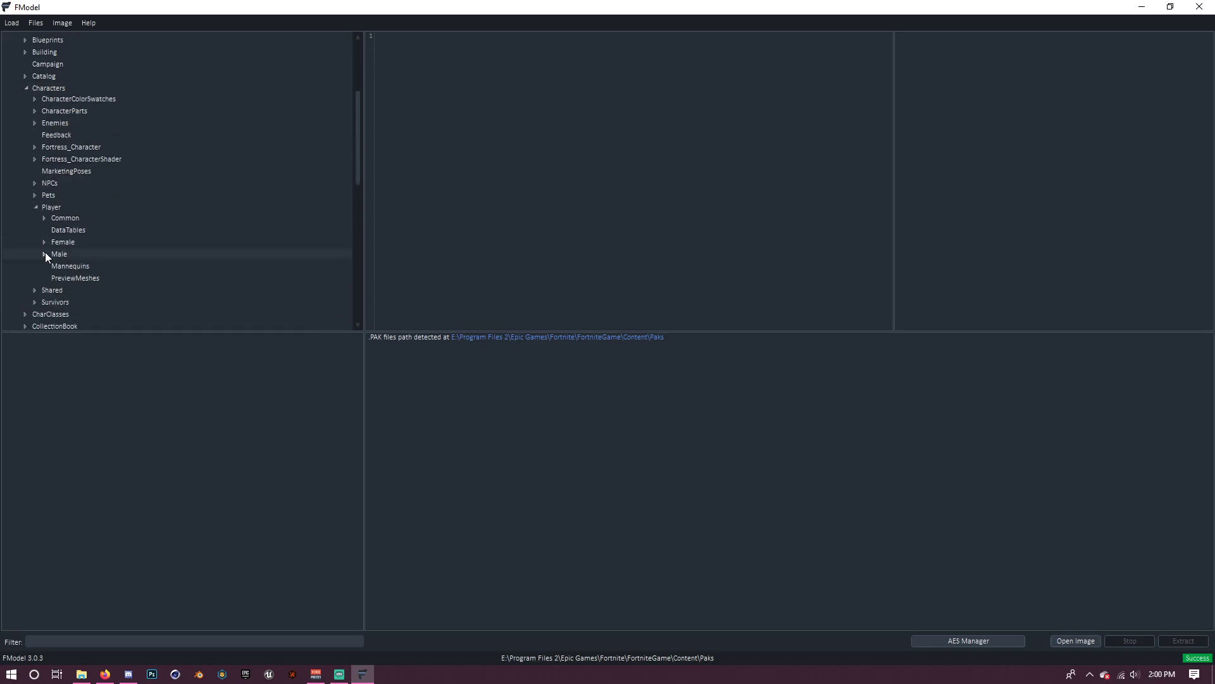
click(128, 674)
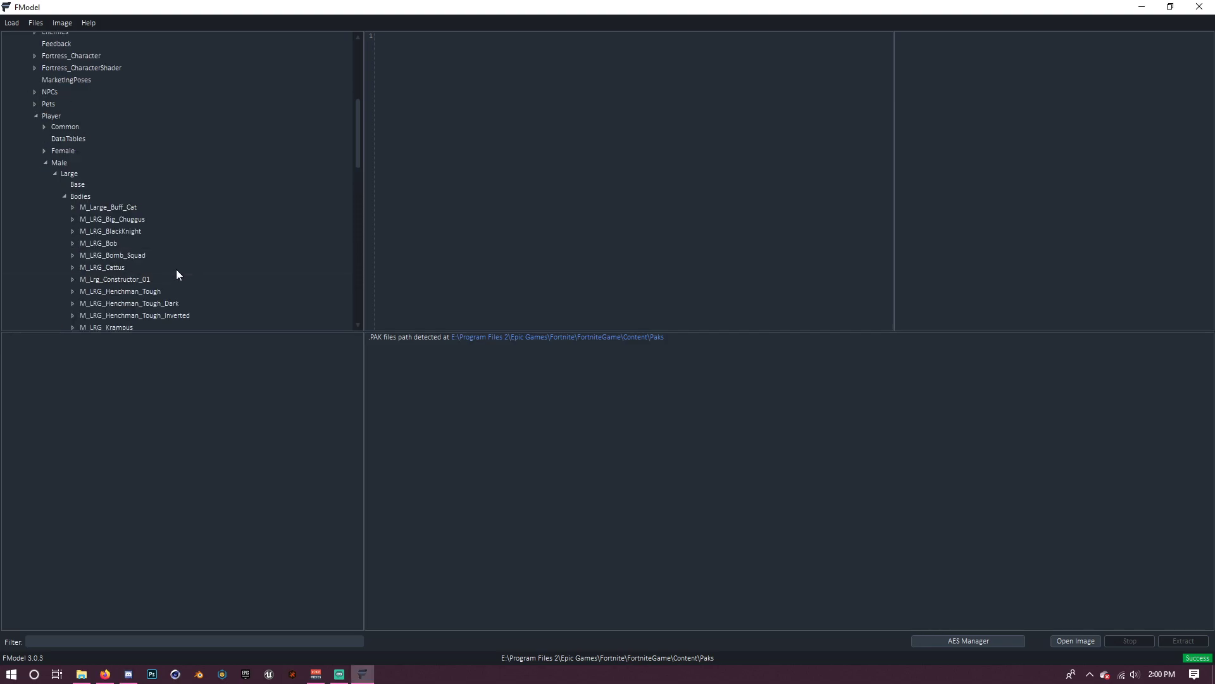
Collapse and re-expand the Large and Bodies folders under Male, and select M_Large_Buff_Cat
click(64, 194)
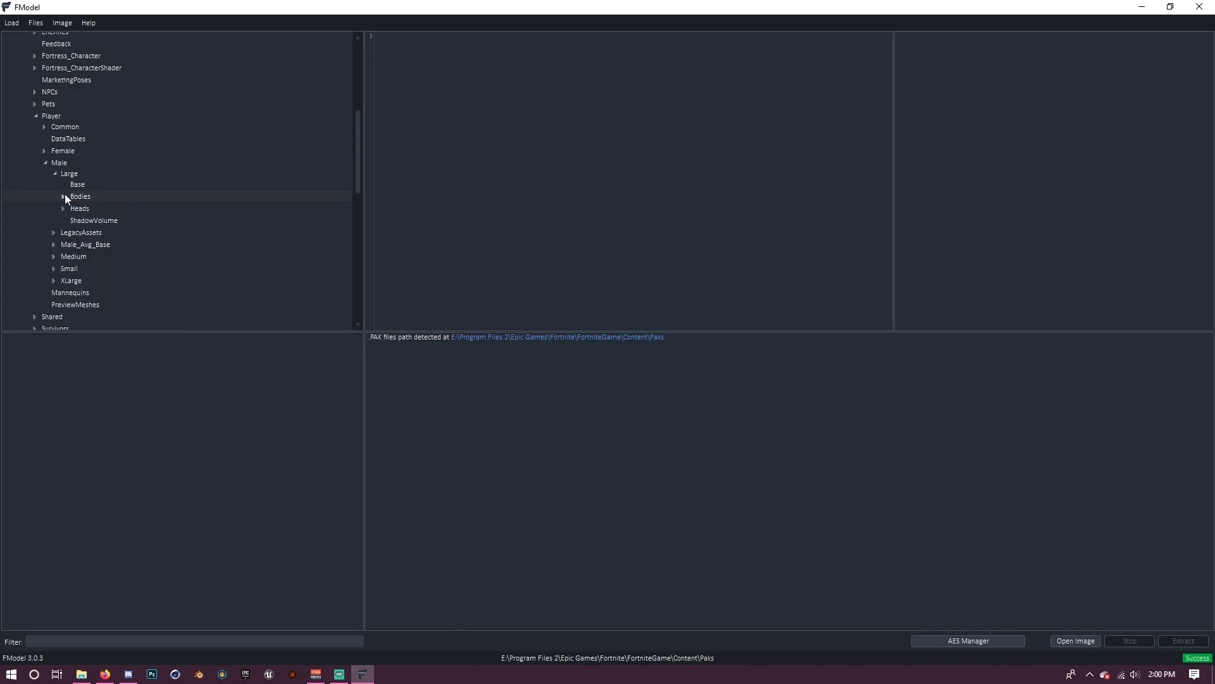
click(57, 173)
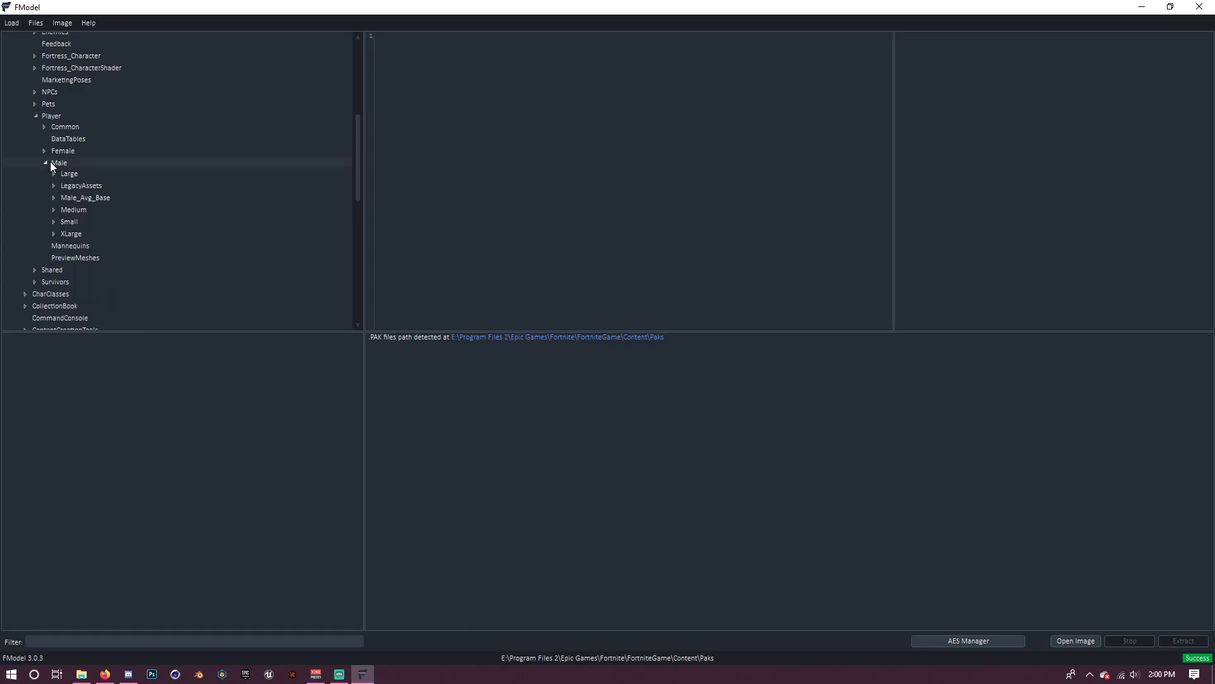
double_click(54, 176)
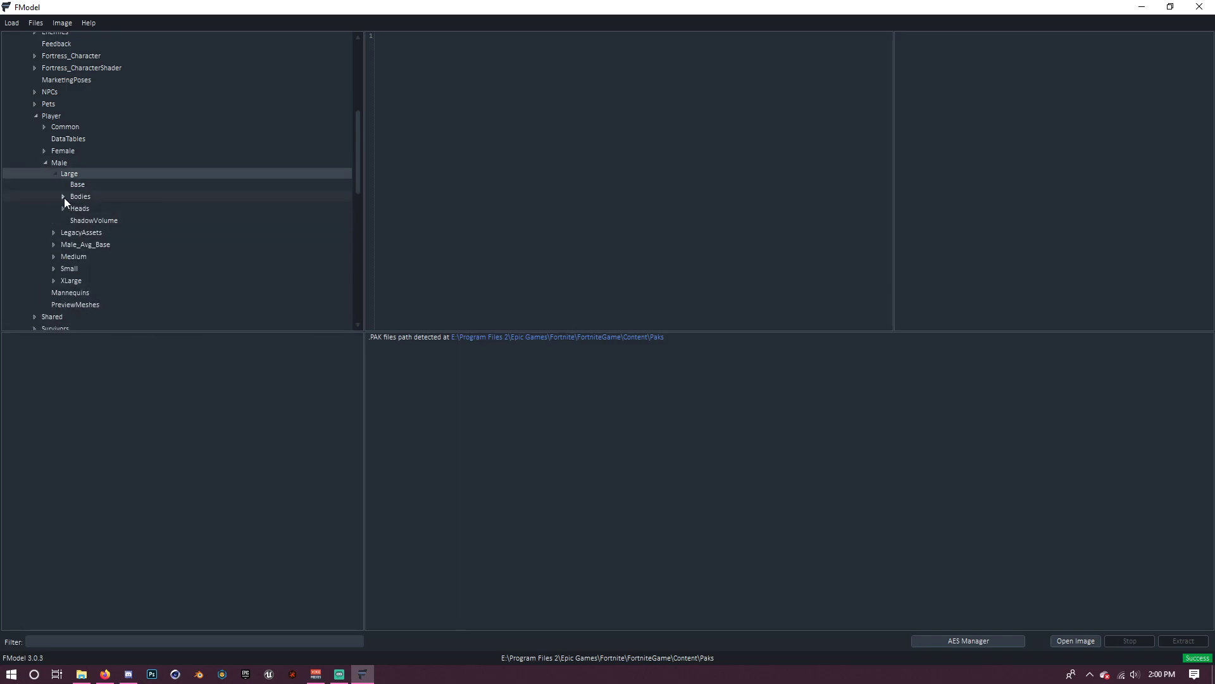
click(63, 197)
click(128, 208)
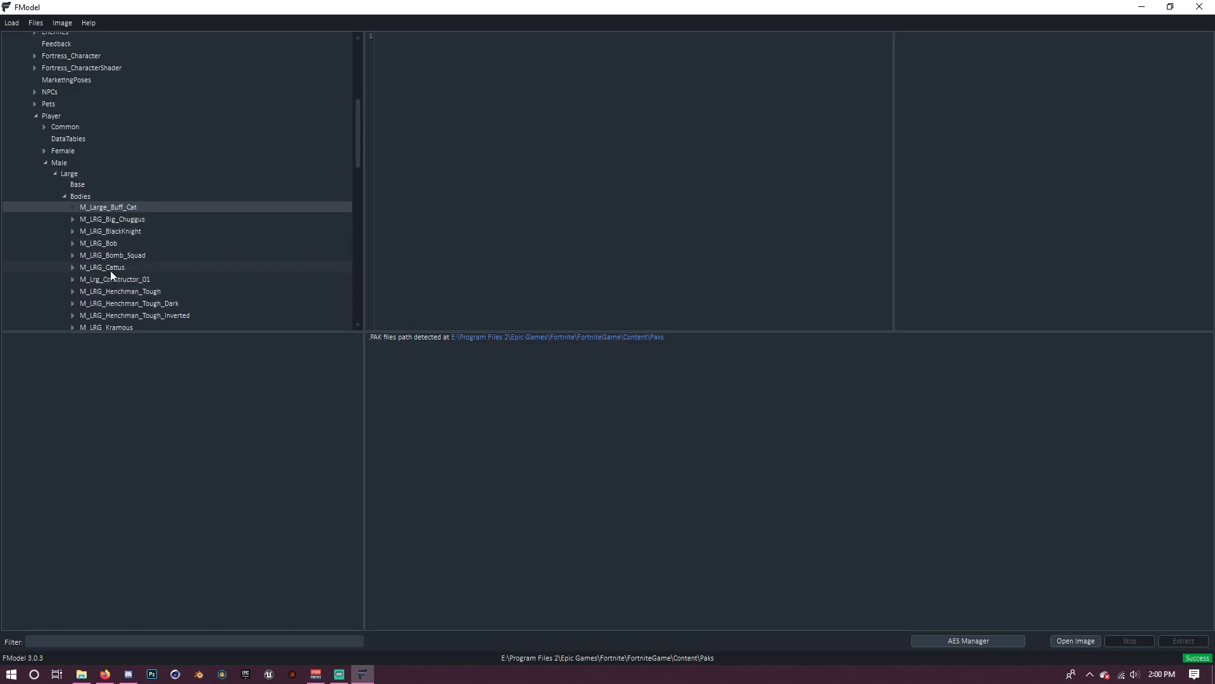
Expand M_LRG_Henchman_Tough and examine the assets in its Meshes folder and Parts subfolder
click(117, 293)
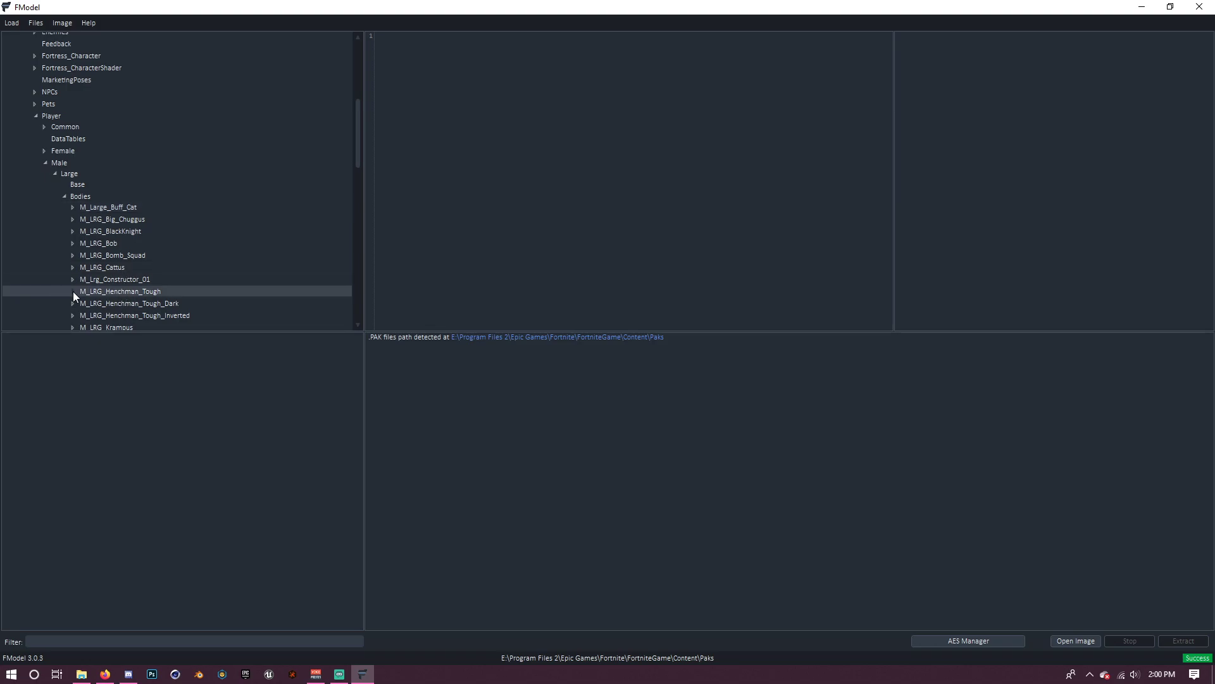
click(74, 292)
scroll(128, 313, down, 1)
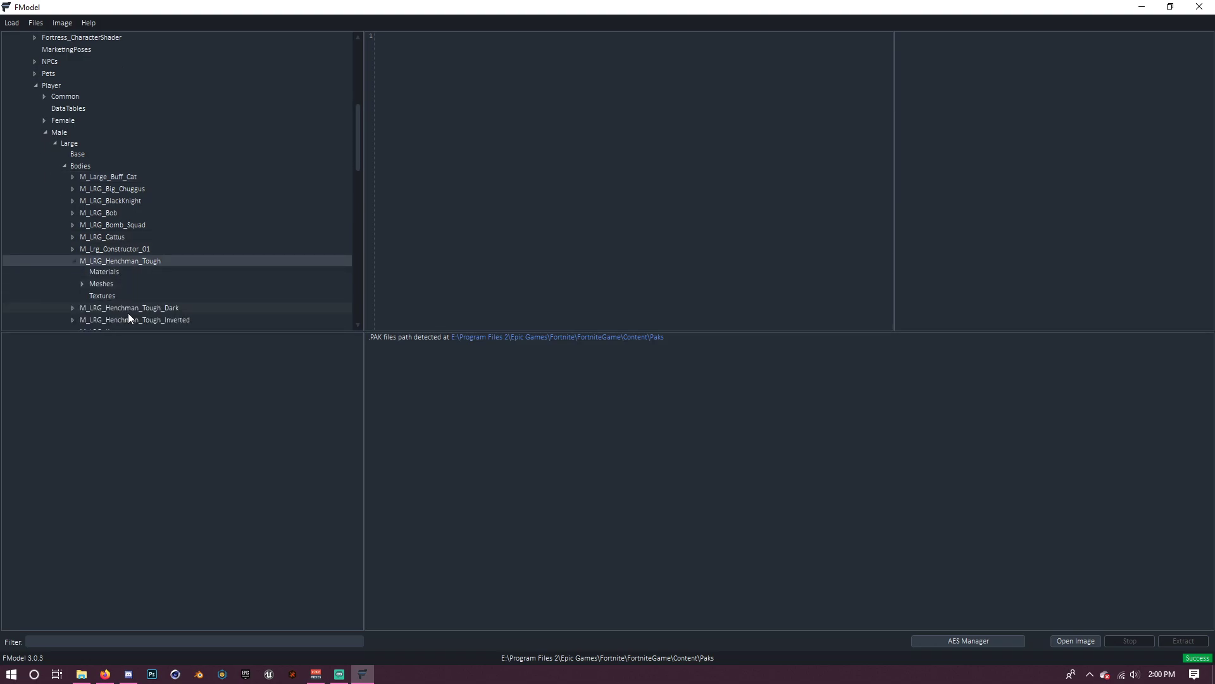
click(82, 283)
scroll(117, 285, down, 1)
click(102, 264)
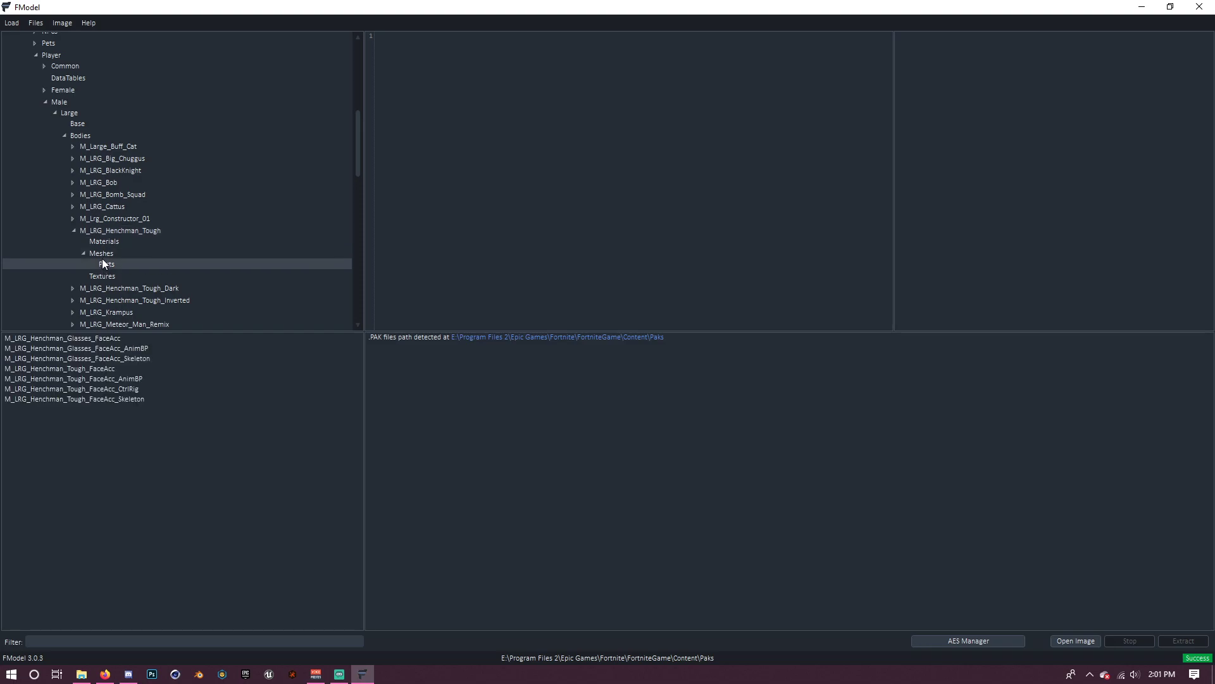
click(101, 252)
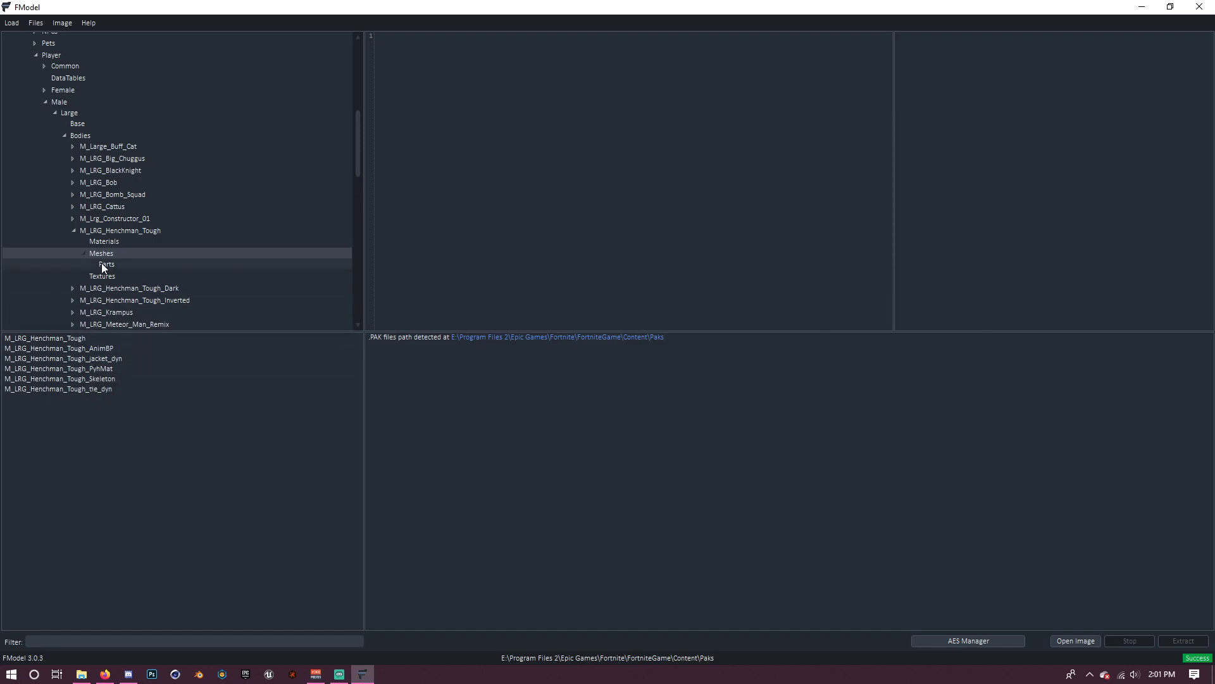
Export the raw data of T_M_MED_Henchman_Tough_Body_D from the Textures folder of M_LRG_Henchman_Tough
click(74, 230)
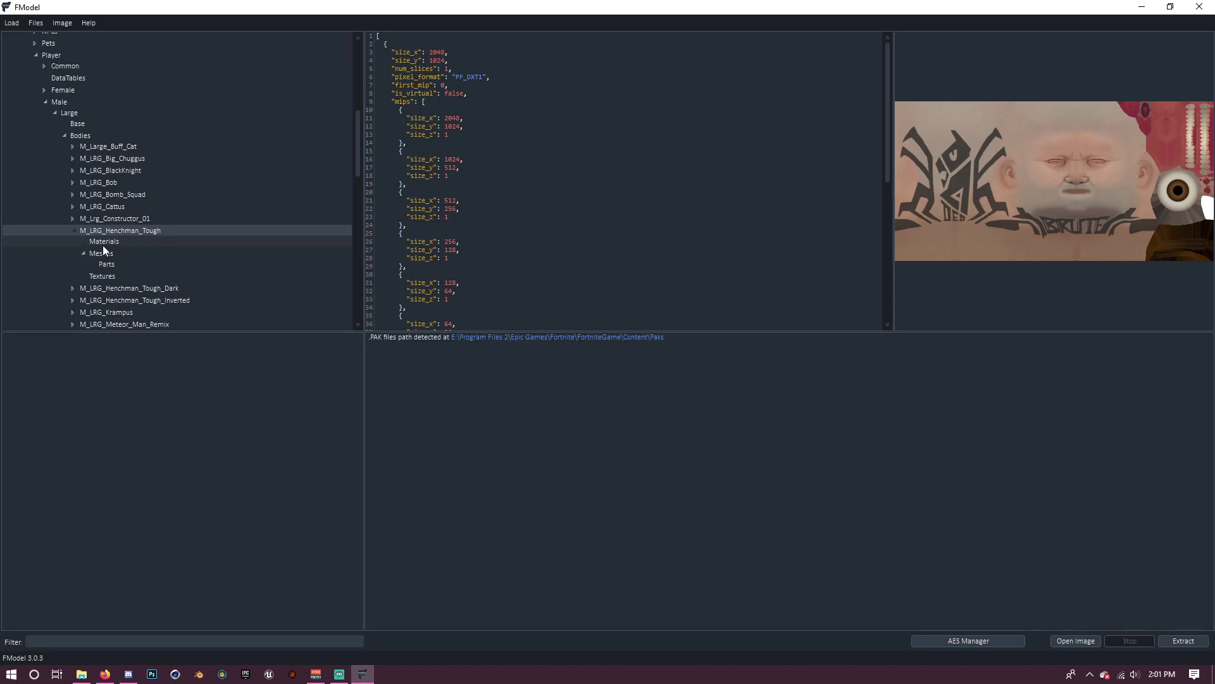
click(98, 277)
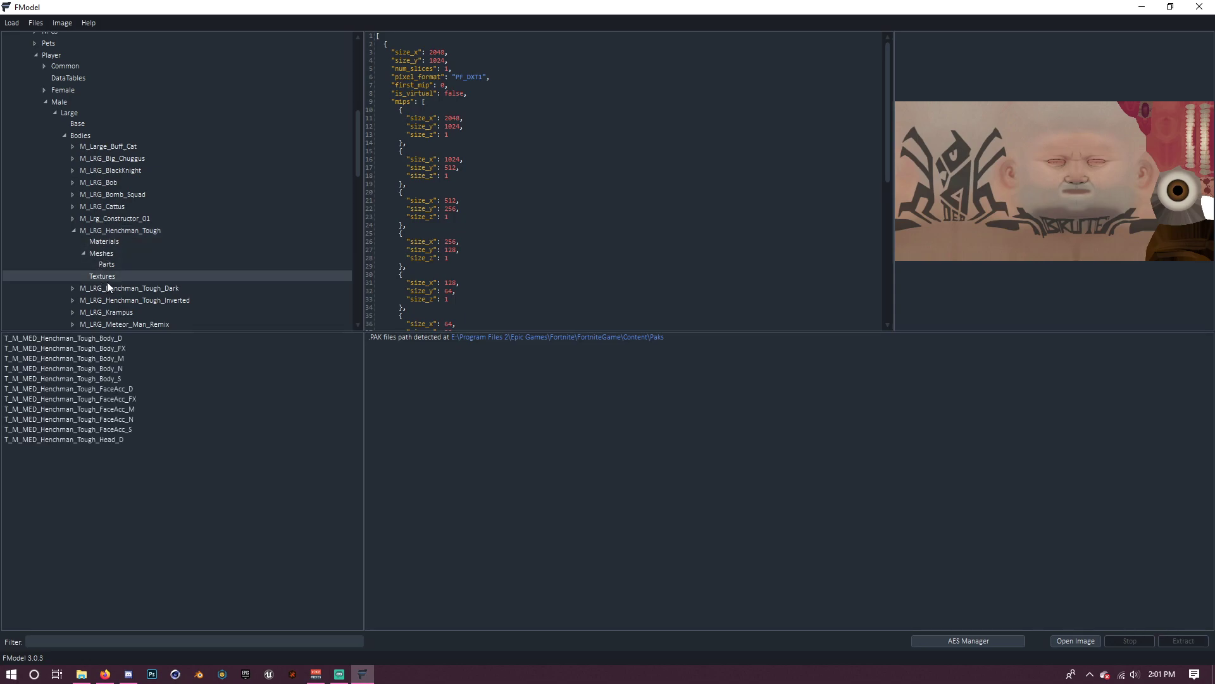
click(94, 342)
right_click(95, 339)
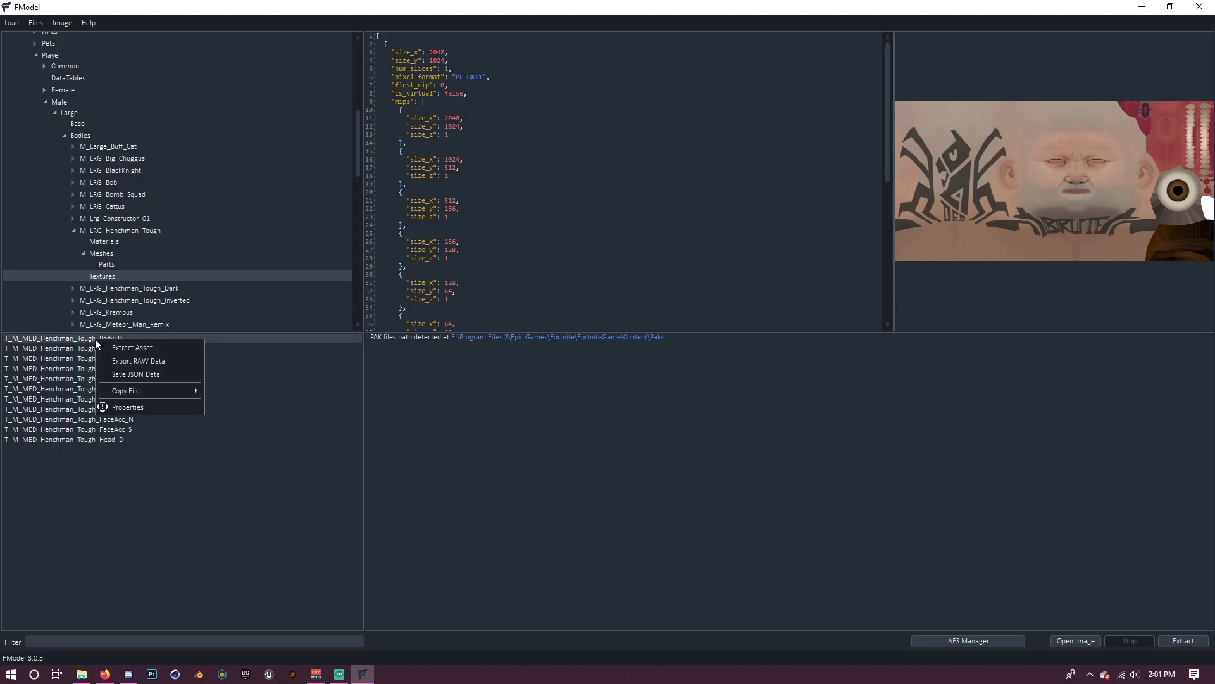
click(154, 361)
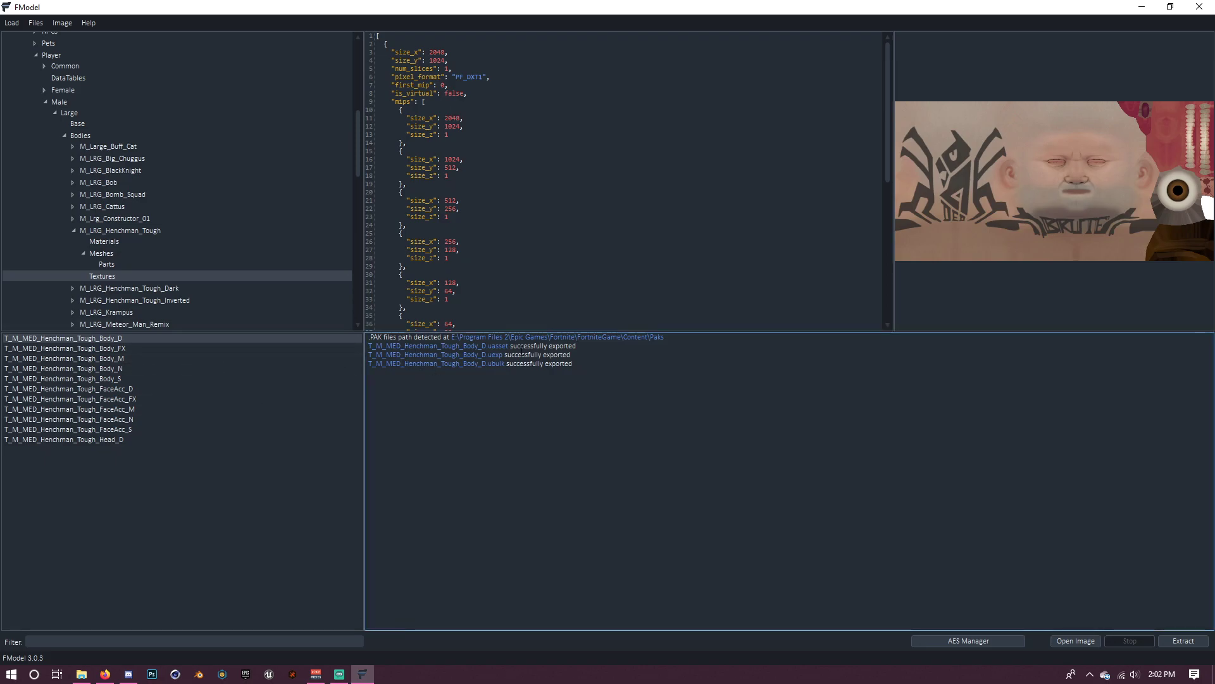
Browse the exported files in File Explorer through Characters, Player, Male and Large down to the Bodies folder
click(407, 341)
key(ctrl+a)
click(409, 346)
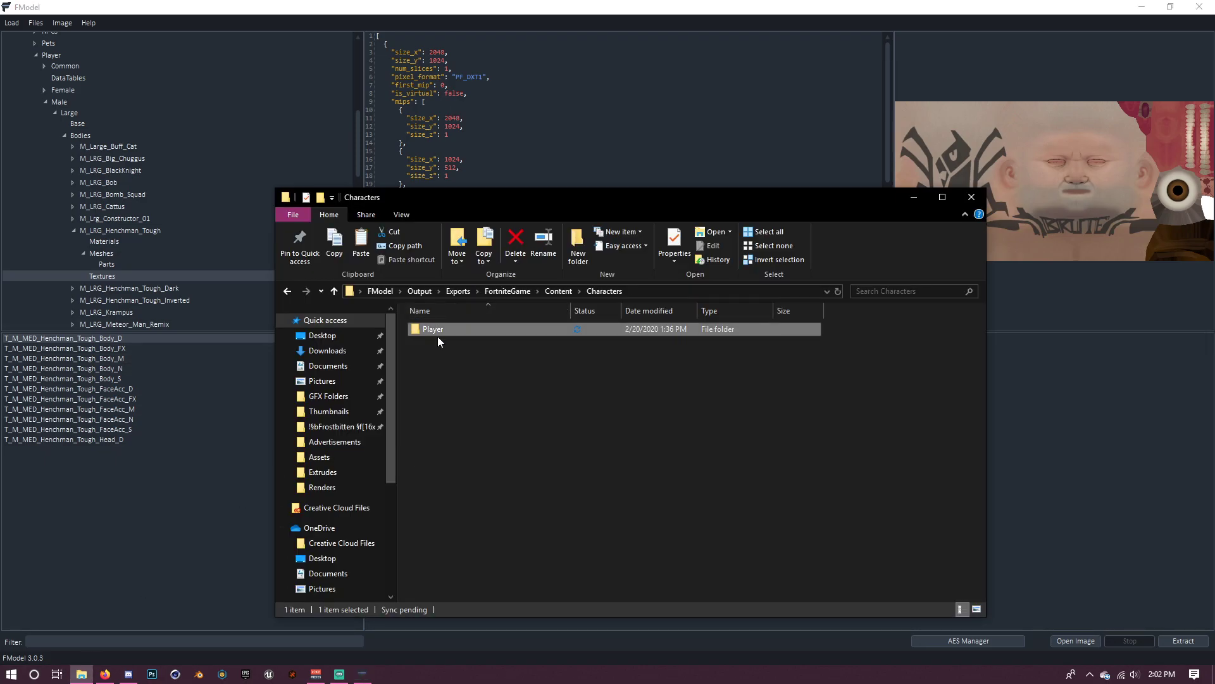
double_click(438, 331)
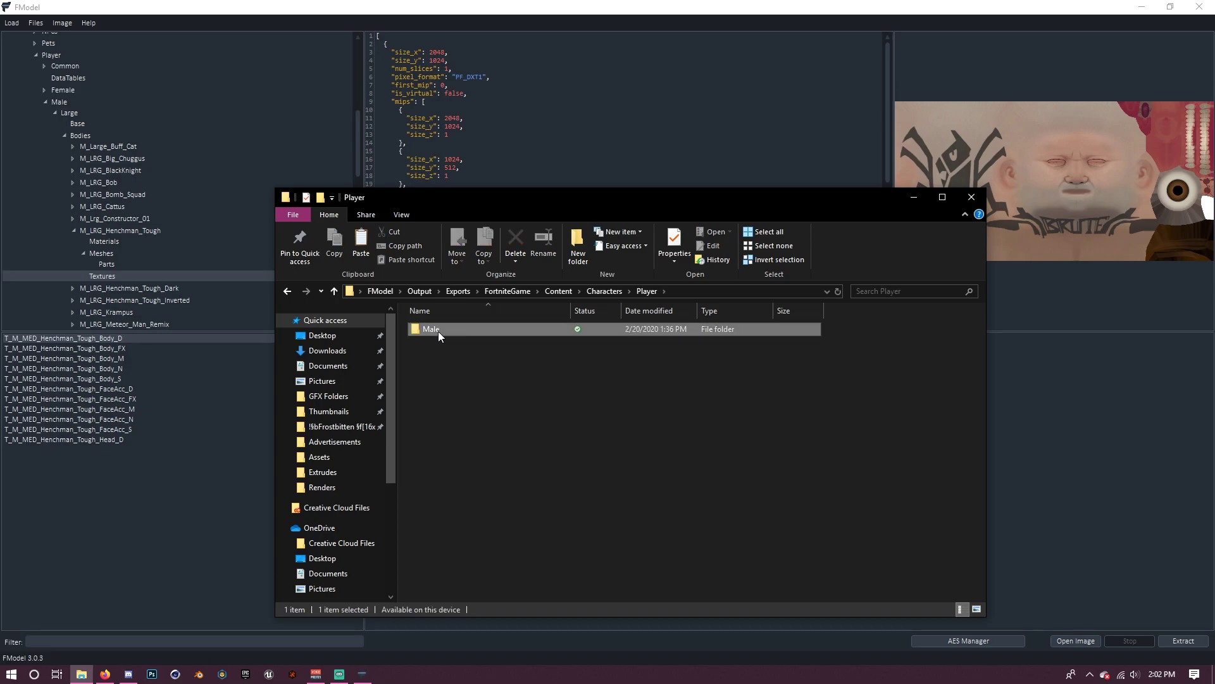
double_click(438, 332)
double_click(438, 332)
double_click(438, 332)
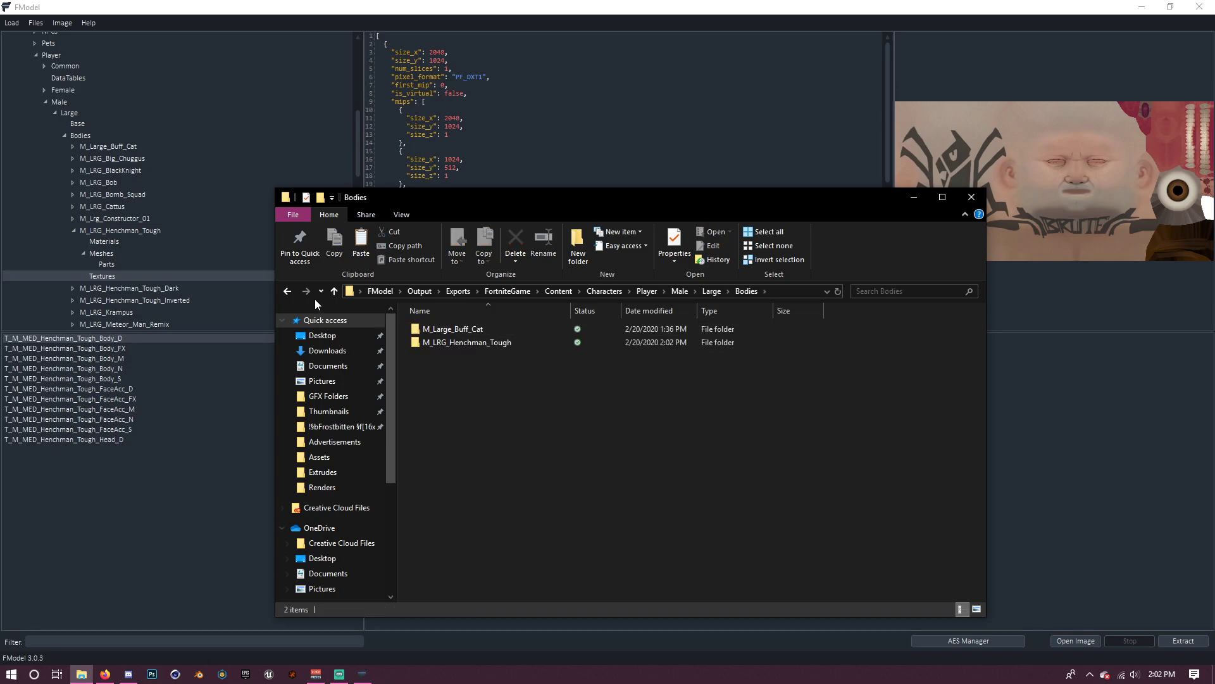
Go back up from Bodies to the FortniteGame folder in Exports, and bring that folder window in front of FModel
click(333, 291)
click(333, 291)
click(334, 291)
click(334, 292)
click(333, 291)
click(334, 291)
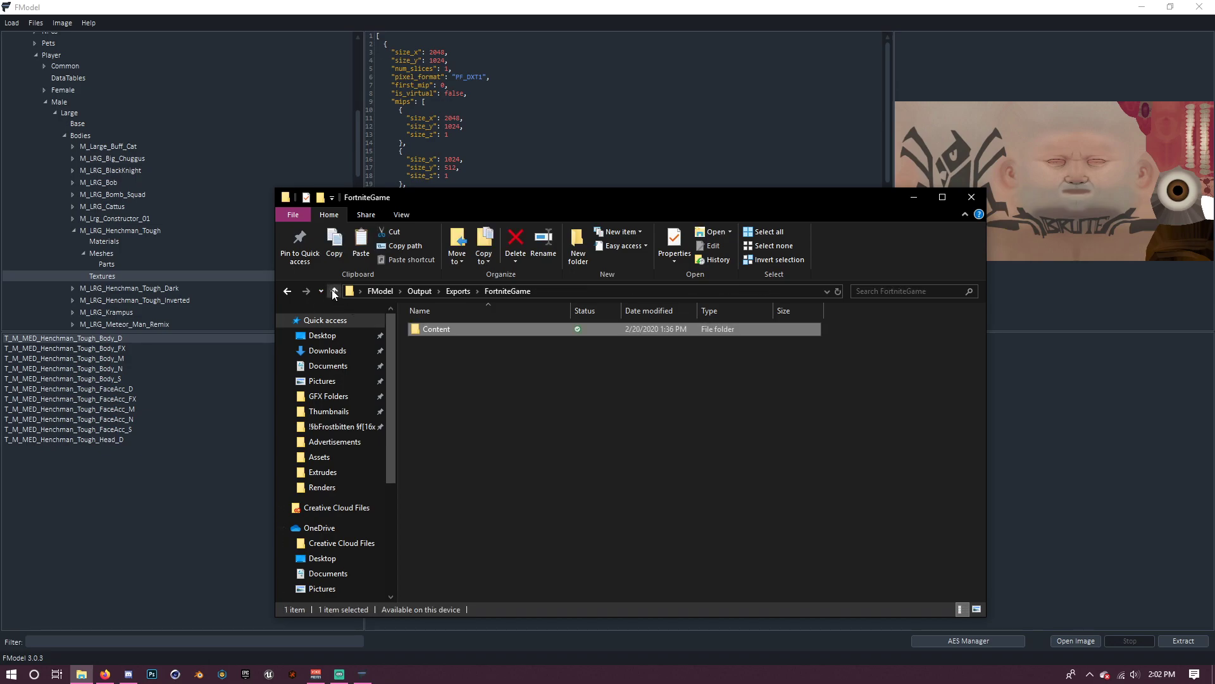
click(254, 566)
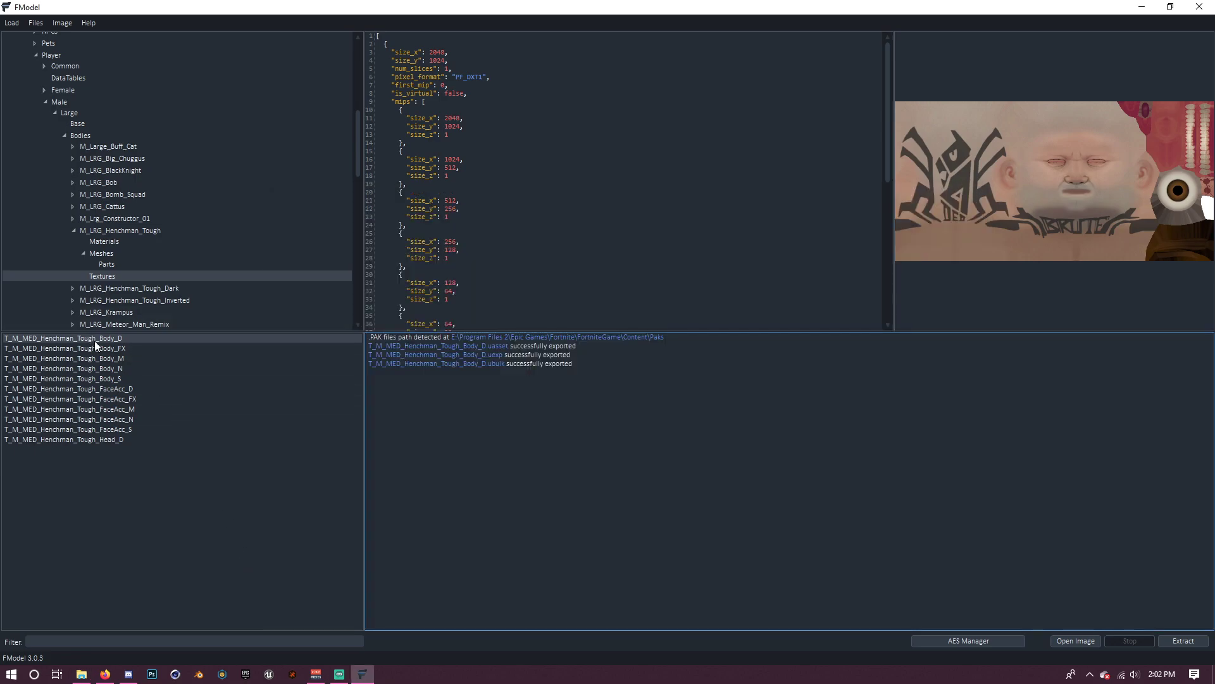
click(81, 673)
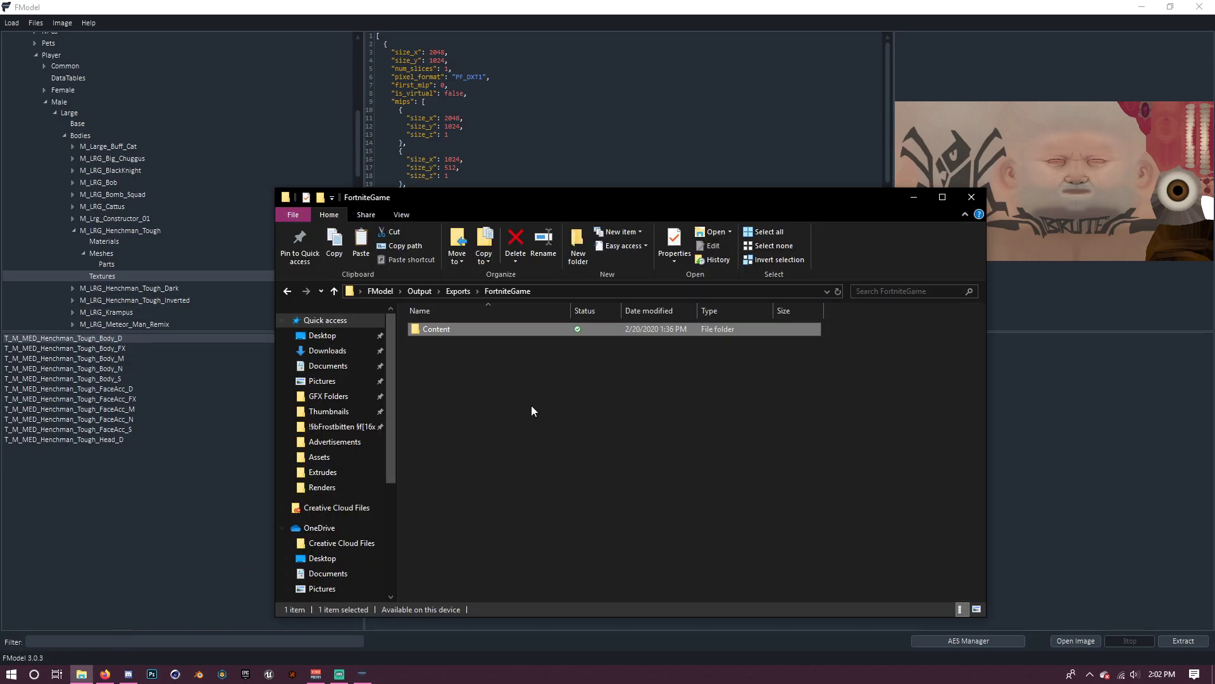
Go back up from the FortniteGame folder to the main FModel folder in File Explorer
click(334, 291)
click(333, 291)
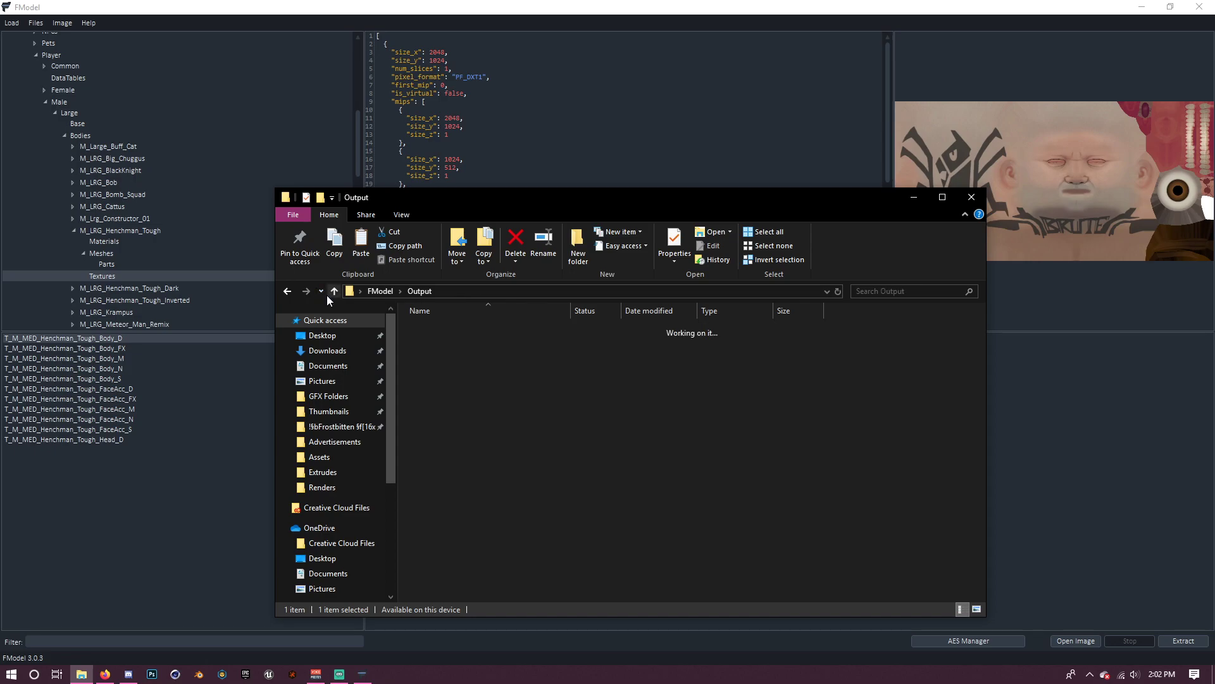
click(334, 291)
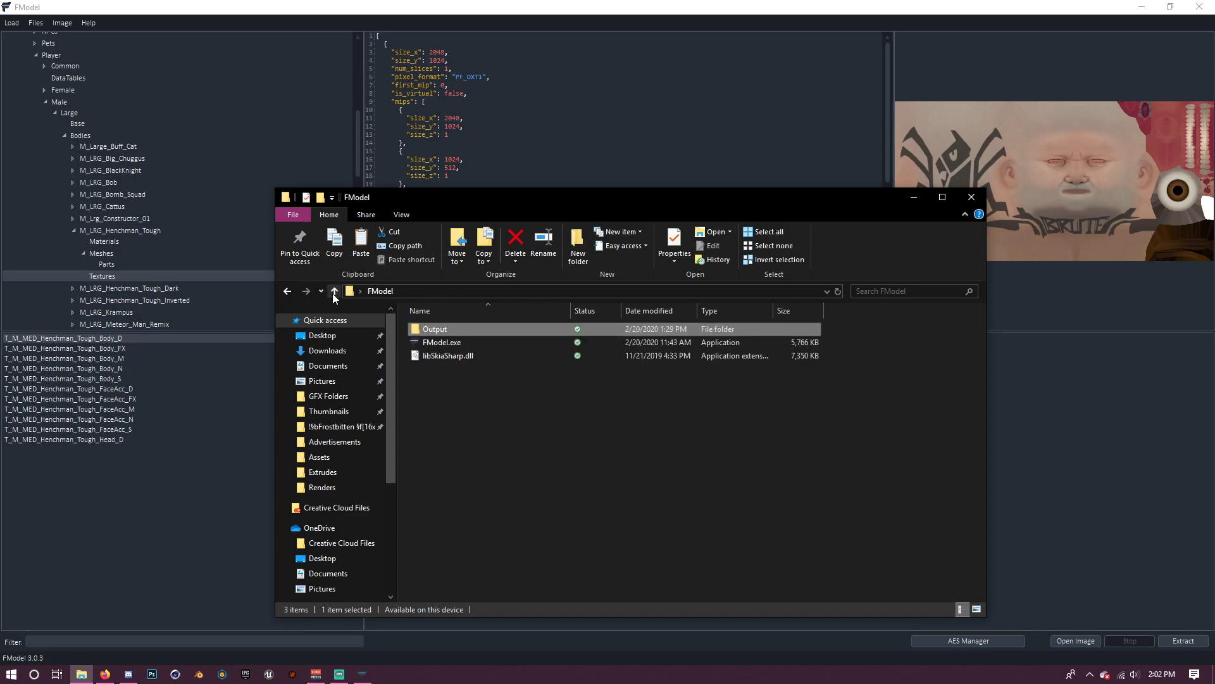
Browse from Output through Exports, FortniteGame and Characters down to the exported Textures folder of M_LRG_Henchman_Tough
double_click(443, 331)
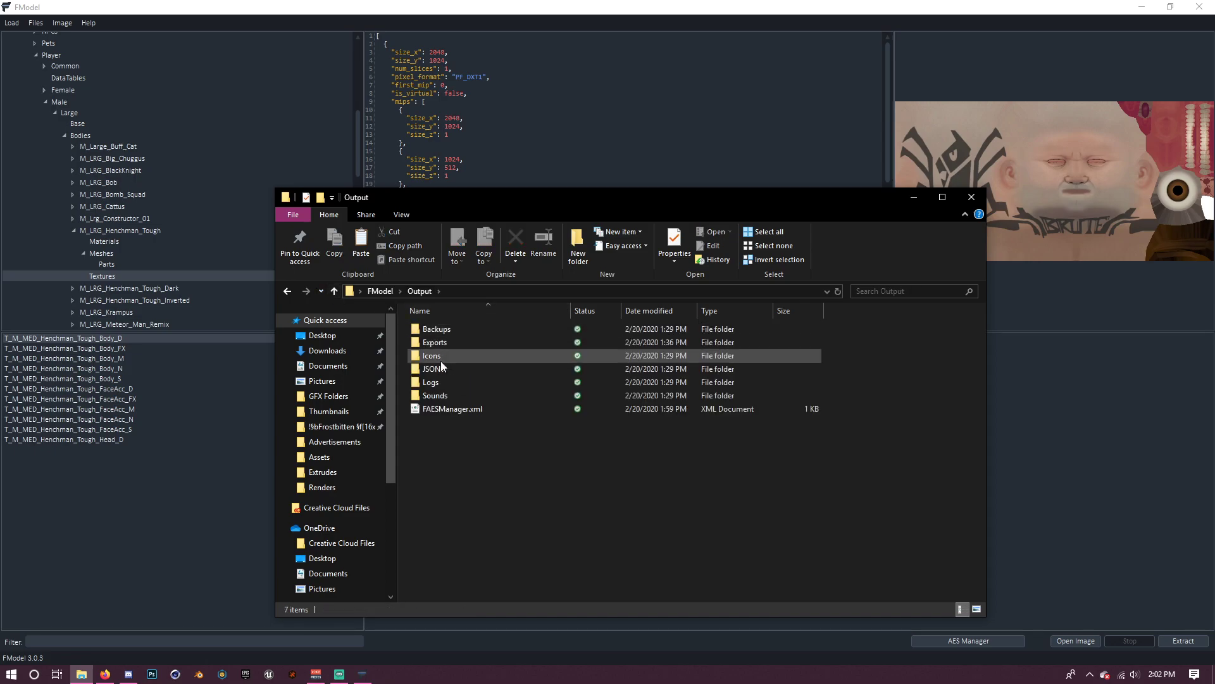
double_click(439, 343)
double_click(439, 331)
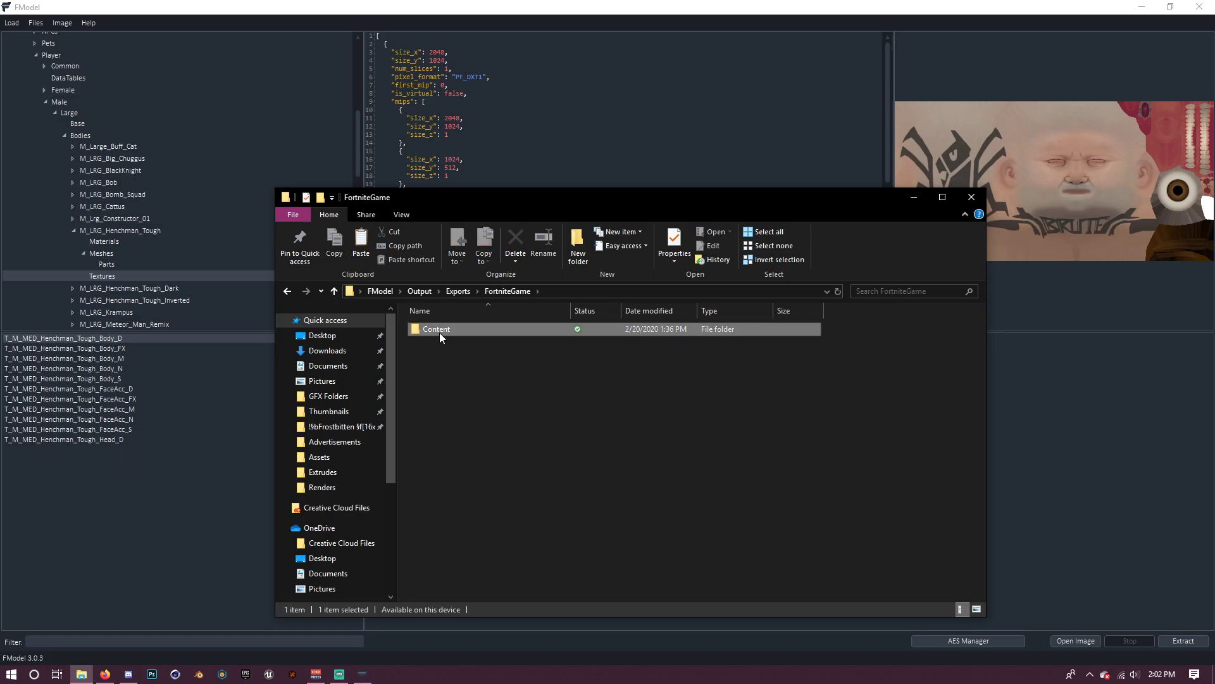
double_click(439, 331)
double_click(443, 331)
double_click(442, 332)
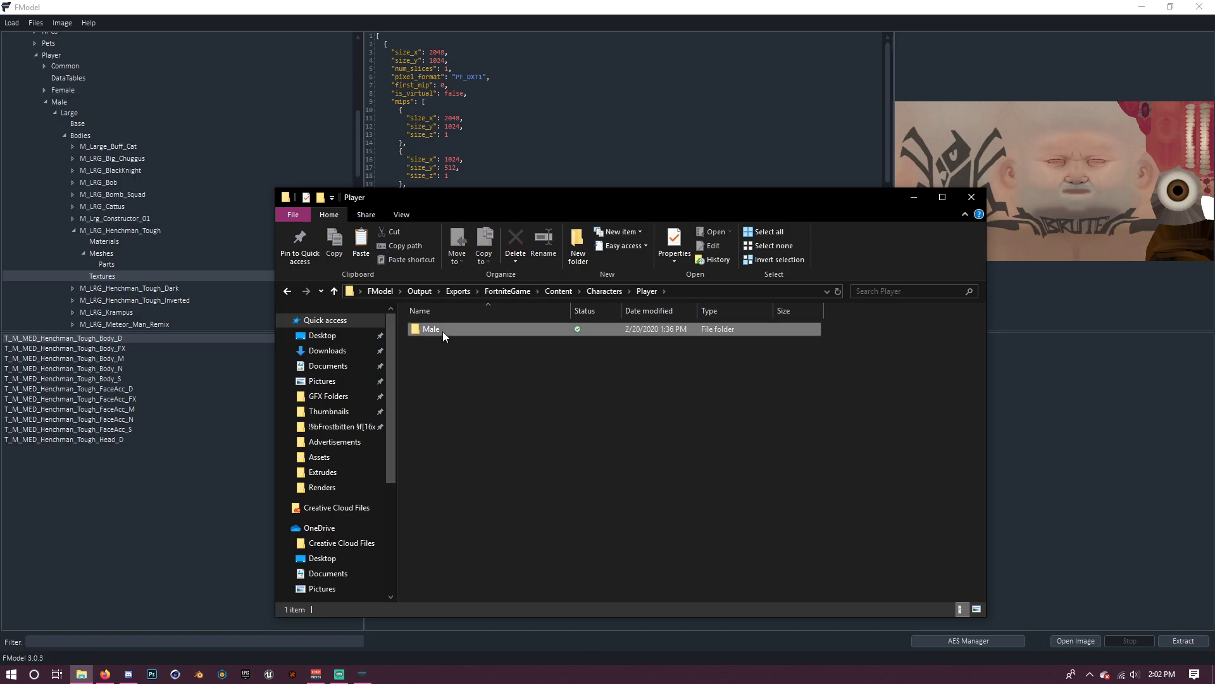
double_click(442, 332)
double_click(442, 332)
double_click(442, 331)
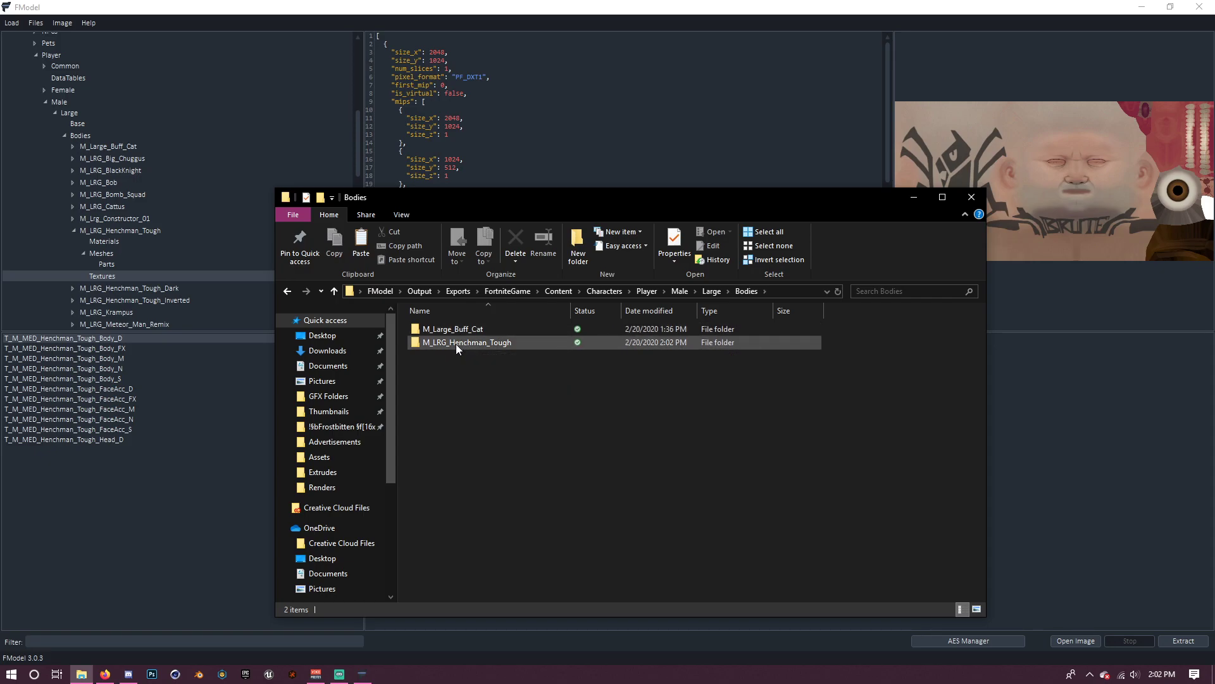
double_click(456, 344)
double_click(453, 331)
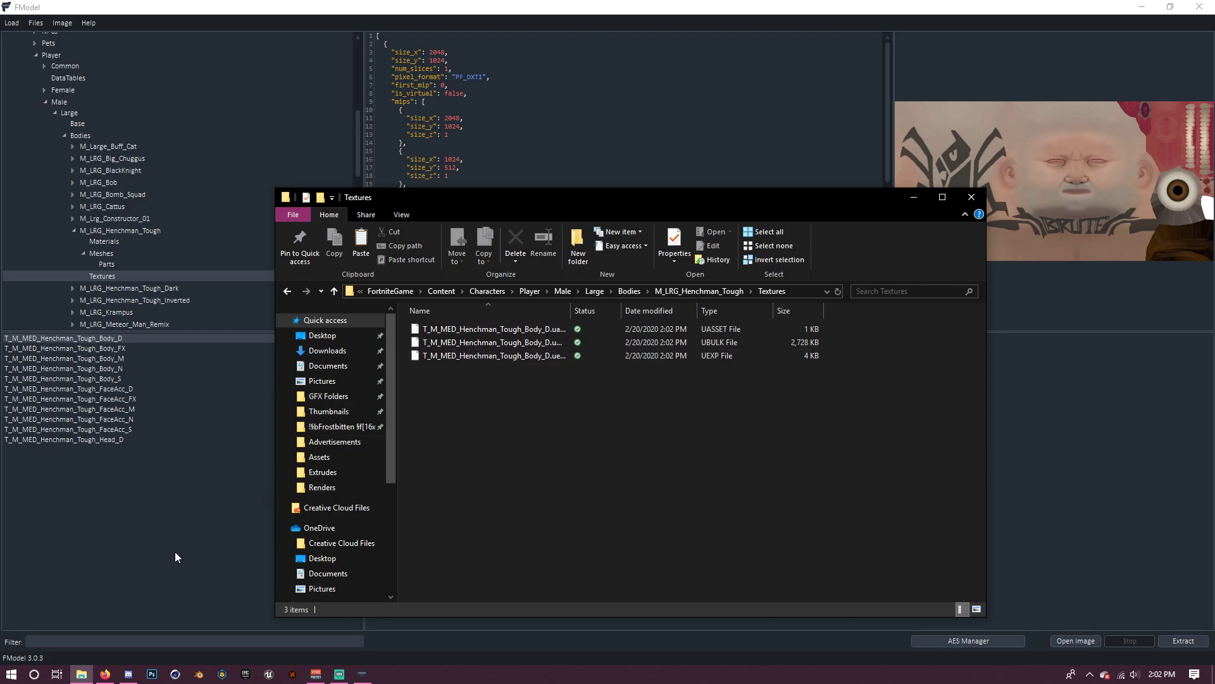
Return to FModel and export the raw data of the Henchman Tough Body_FX, Body_M, Body_N and Body_S textures
click(173, 533)
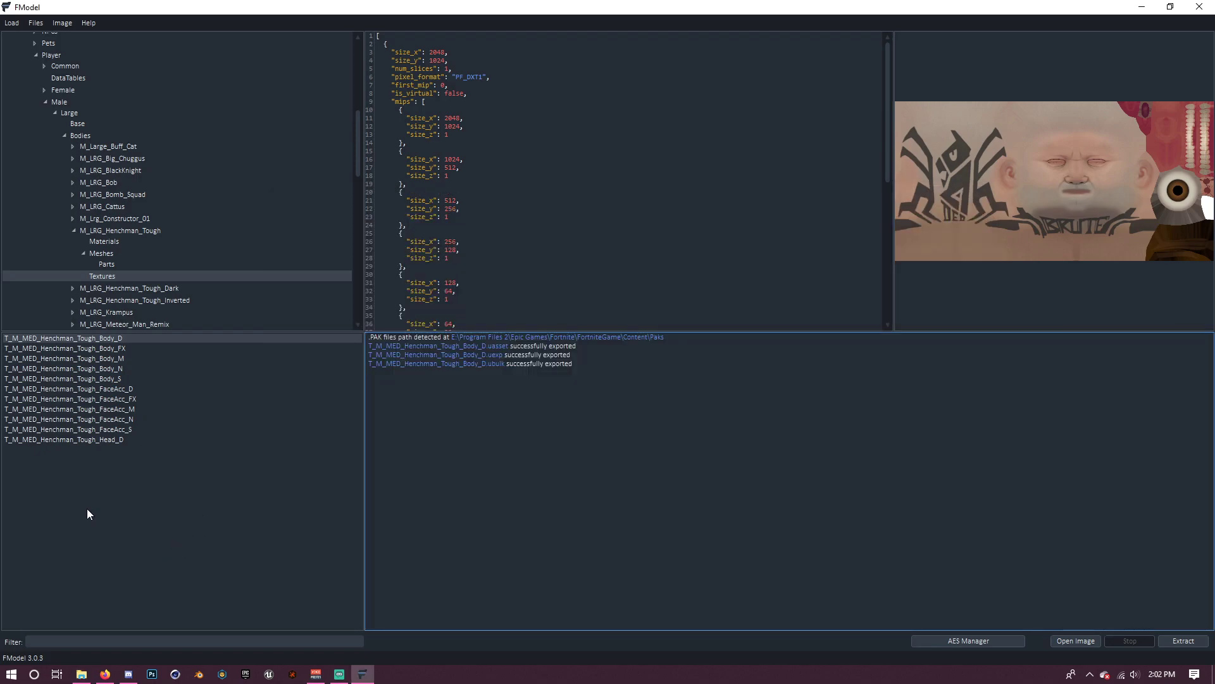
right_click(88, 348)
click(93, 352)
right_click(86, 357)
click(88, 376)
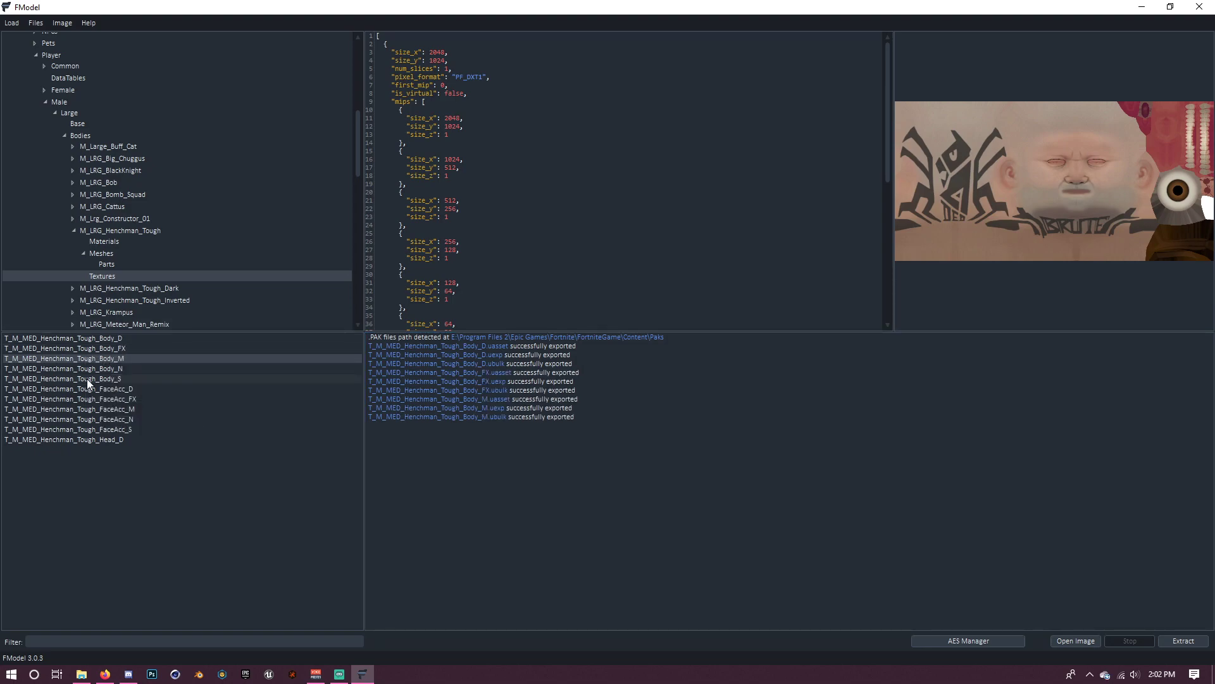
right_click(87, 369)
click(93, 386)
right_click(91, 379)
click(93, 397)
Export the raw data of the Henchman Tough FaceAcc_D, FX, M, N and S textures and the Head_D texture
right_click(94, 388)
click(96, 407)
click(117, 417)
right_click(89, 409)
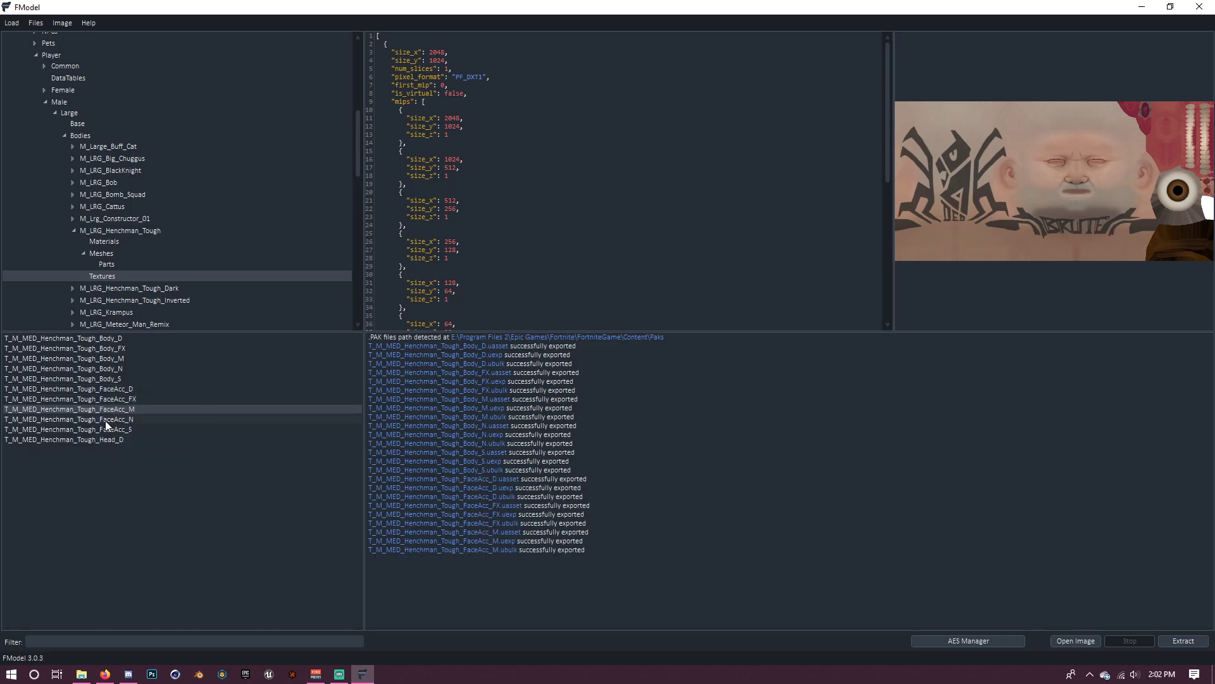
click(95, 427)
right_click(89, 419)
click(95, 438)
right_click(89, 440)
click(95, 457)
Export the raw data of all six M_LRG_Henchman_Tough assets in the Meshes folder, from the base mesh to tie_dyn
click(106, 266)
key(Up)
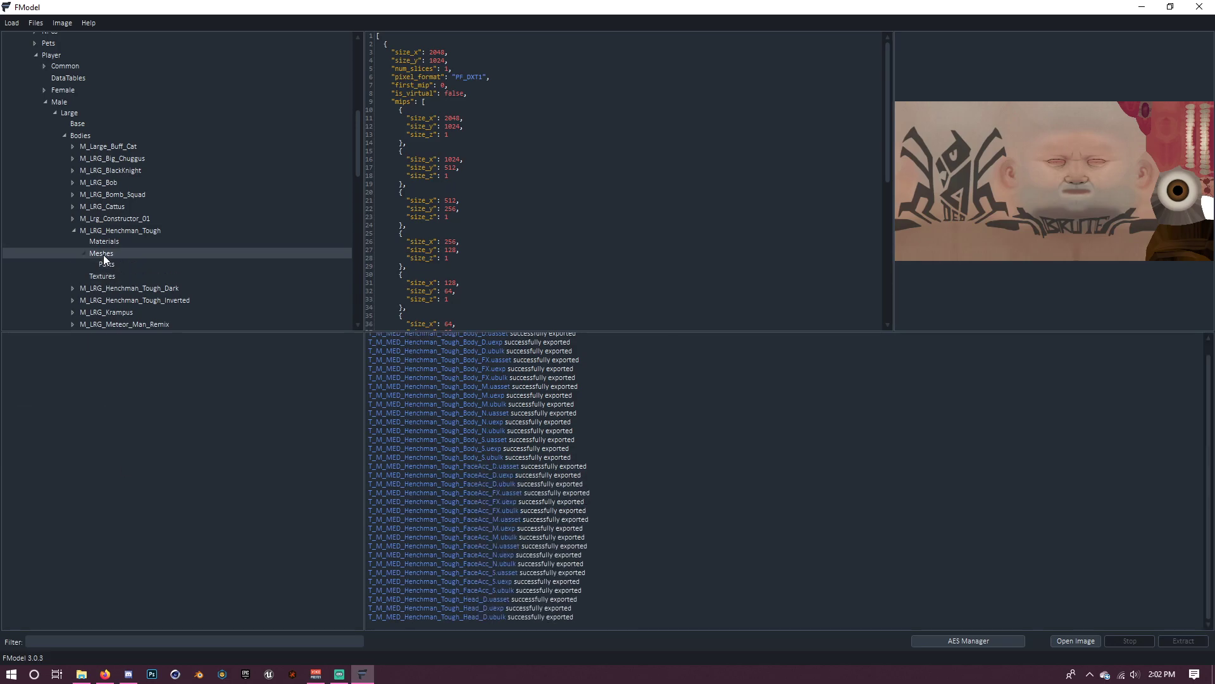
right_click(82, 338)
click(101, 356)
right_click(85, 348)
click(101, 366)
right_click(87, 359)
click(101, 376)
right_click(89, 368)
right_click(93, 379)
click(119, 398)
right_click(89, 389)
click(101, 406)
Export the raw data of all seven Glasses_FaceAcc and Tough_FaceAcc assets in the Parts subfolder of Meshes
key(Down)
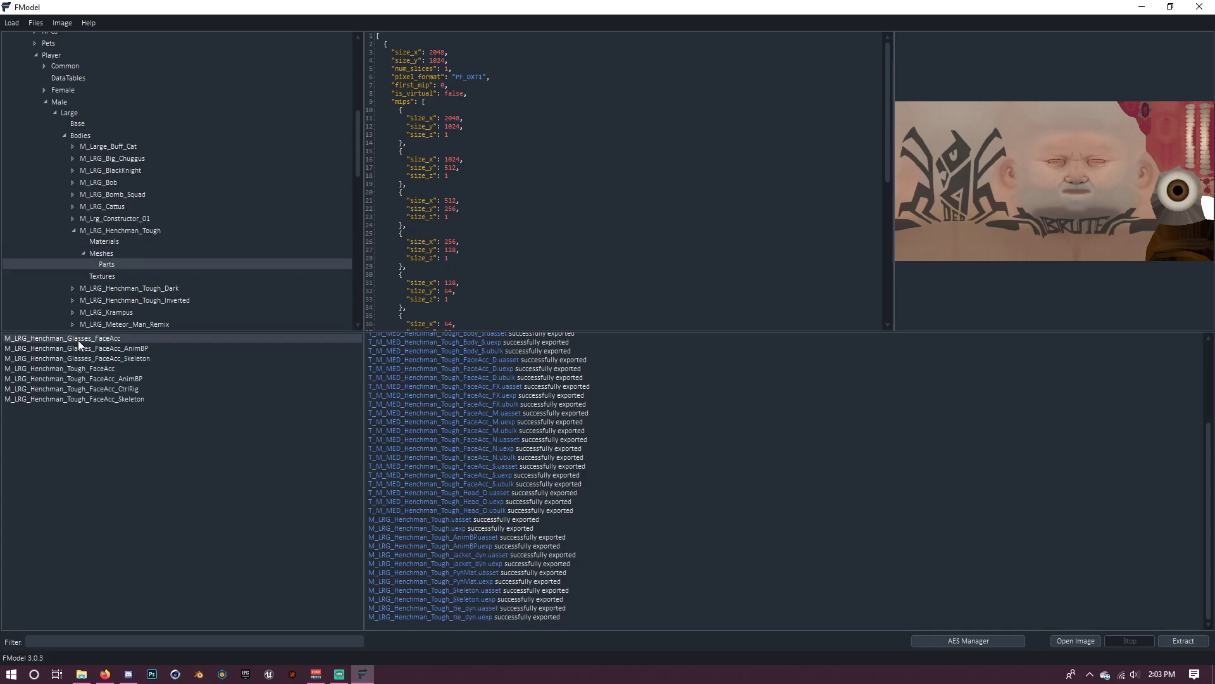
right_click(82, 338)
click(102, 356)
right_click(82, 348)
click(102, 365)
click(102, 376)
right_click(88, 368)
click(101, 386)
right_click(88, 379)
click(102, 396)
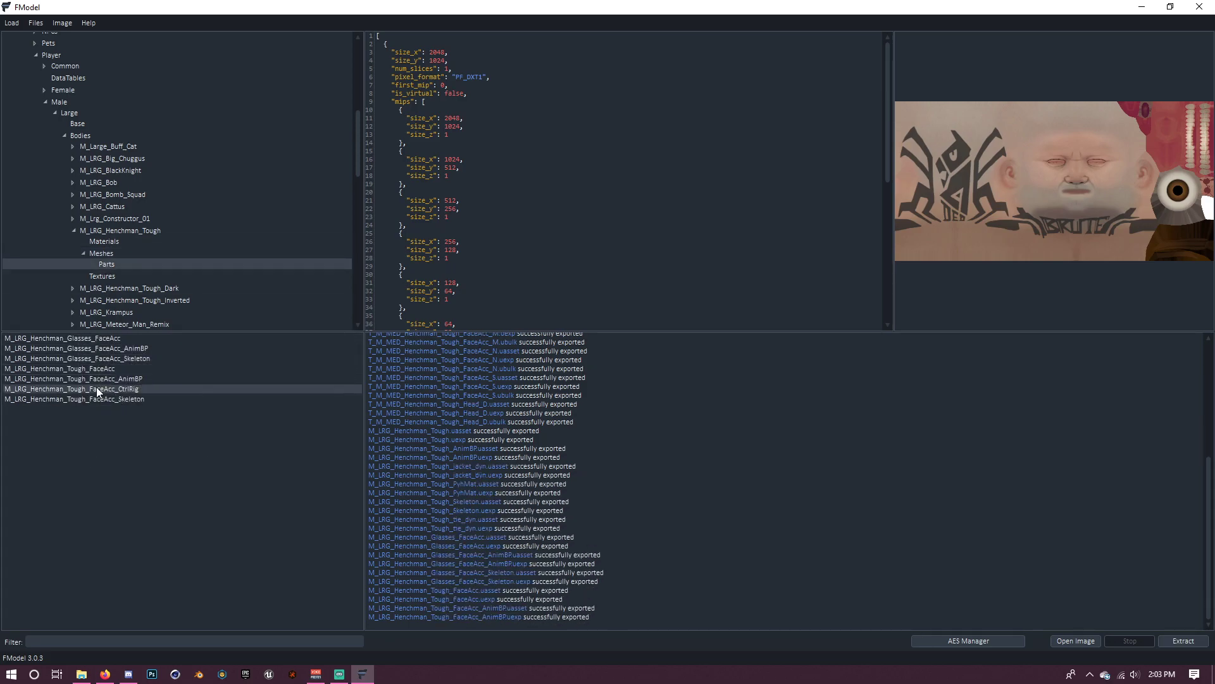
click(101, 406)
right_click(88, 399)
click(101, 417)
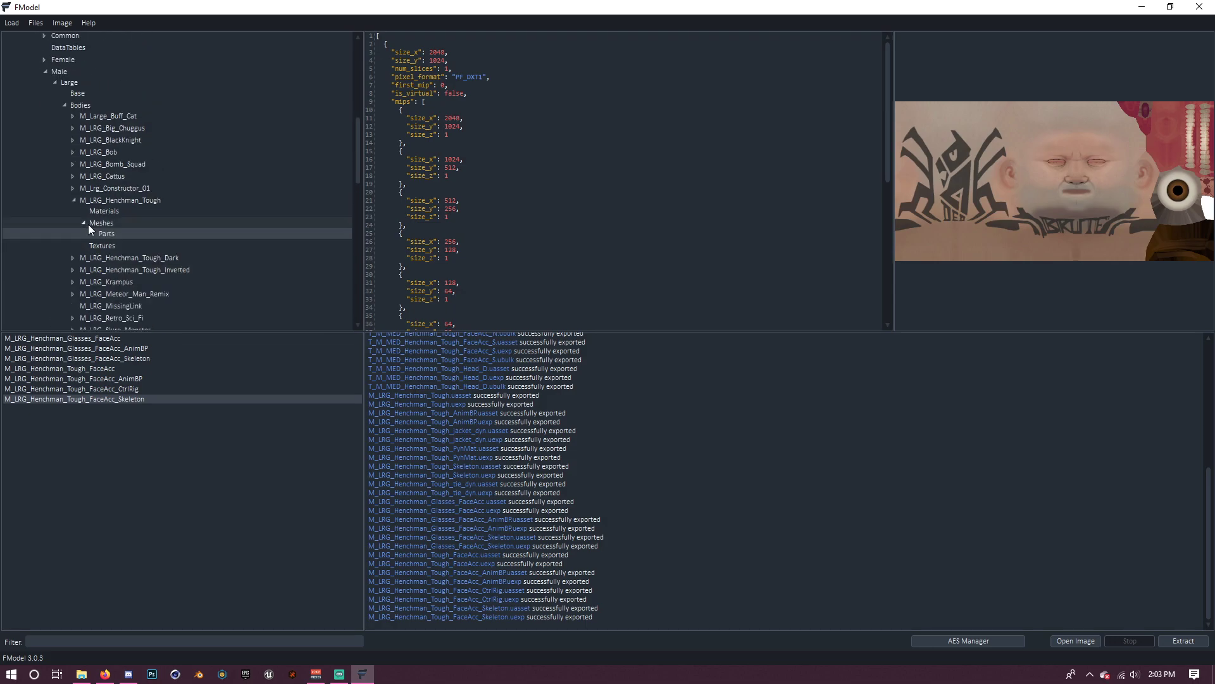
Export the raw data of all six assets in the Materials folder of M_LRG_Henchman_Tough, from CCPM_M_HenchmanTough to FaceAcc_SL
click(83, 253)
click(99, 241)
right_click(89, 340)
click(102, 355)
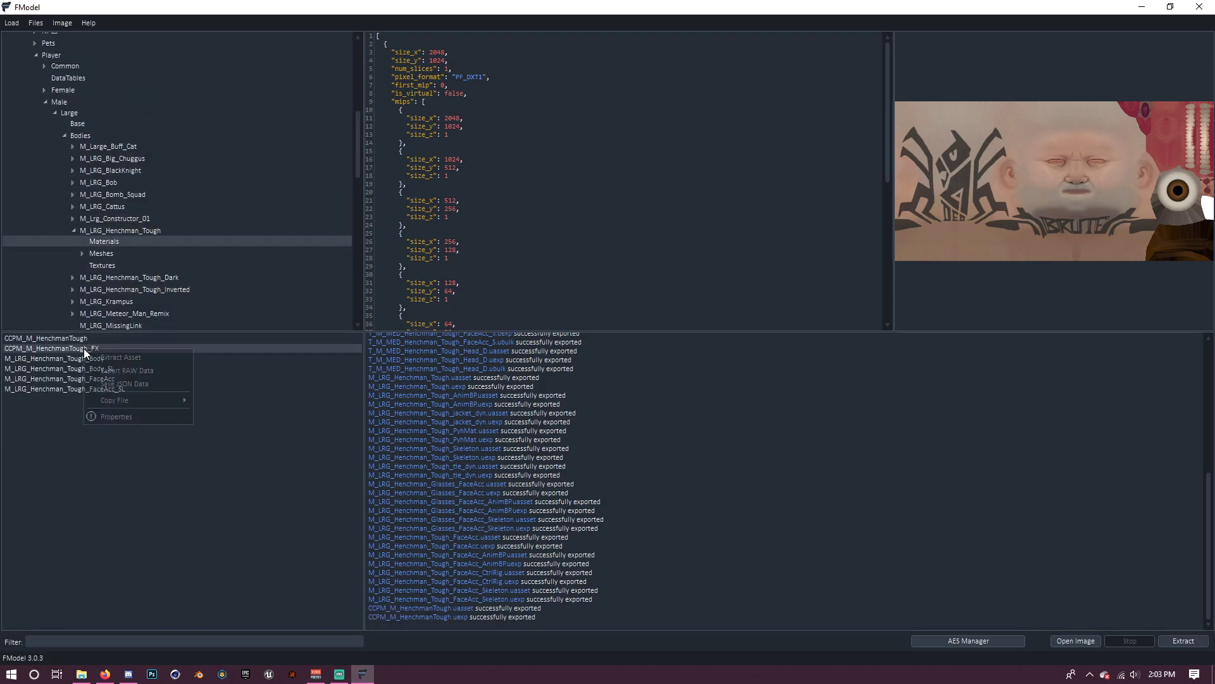
right_click(84, 348)
click(101, 366)
right_click(88, 358)
click(102, 376)
right_click(88, 368)
click(101, 386)
right_click(89, 378)
click(102, 397)
key(Escape)
right_click(114, 388)
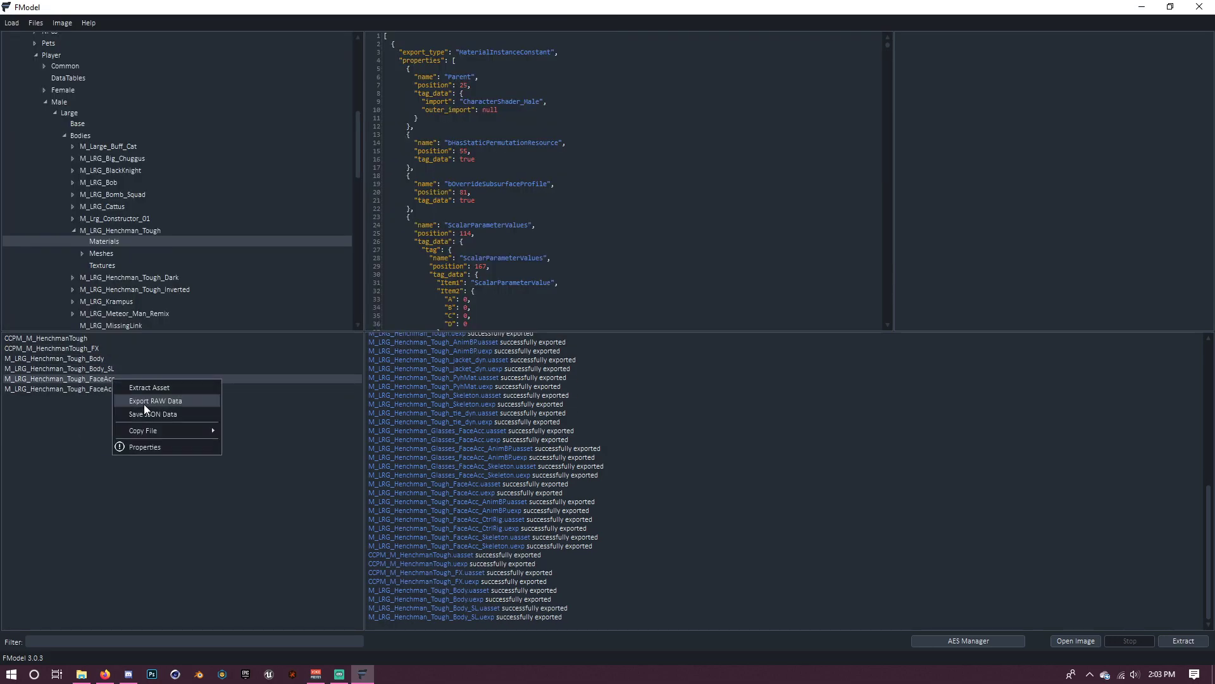
click(143, 403)
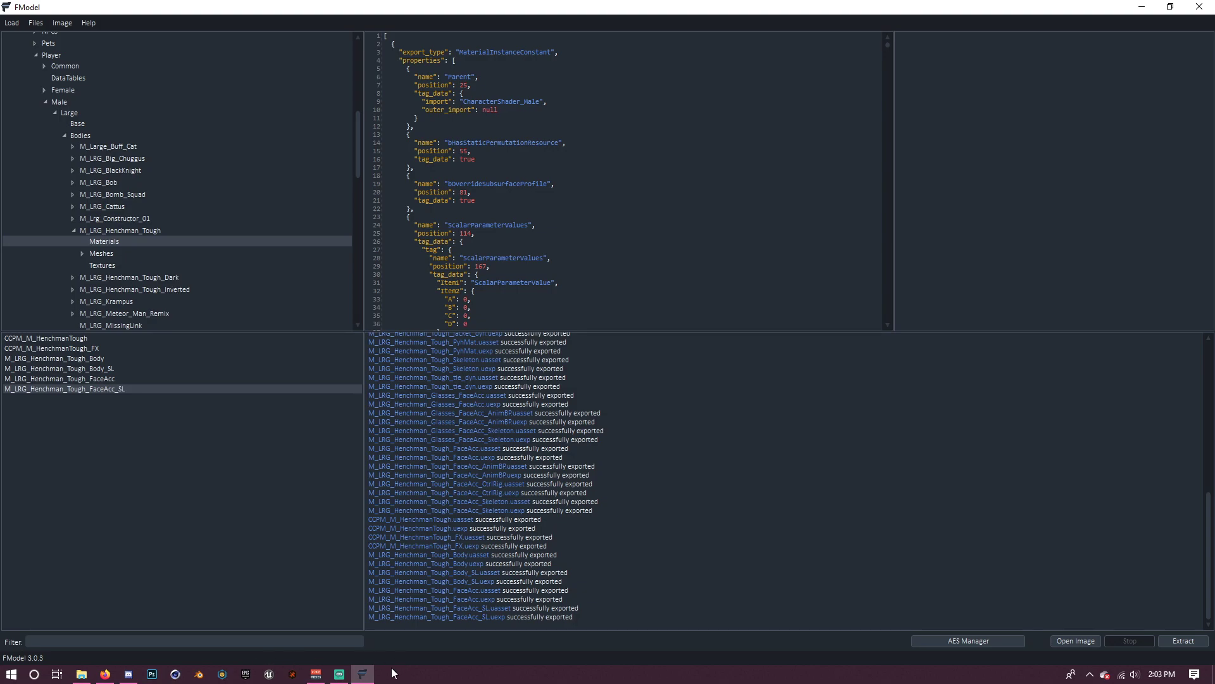
Pin FModel to the taskbar and launch UE Viewer (umodel)
right_click(365, 674)
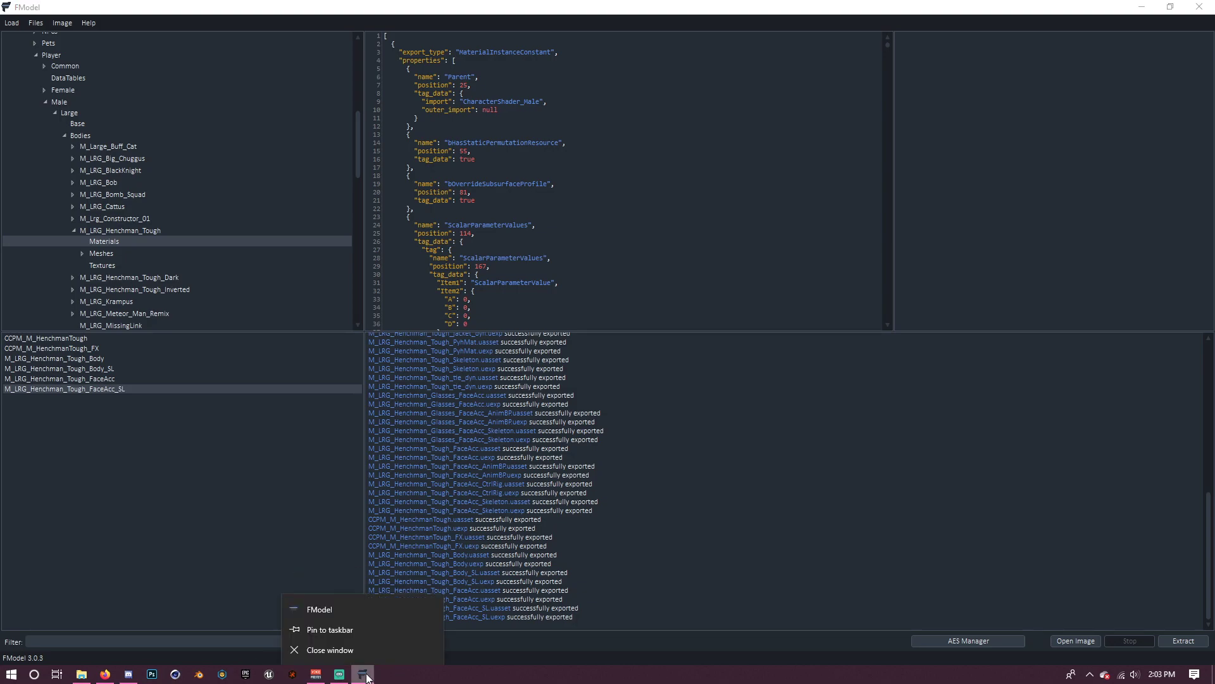
click(342, 651)
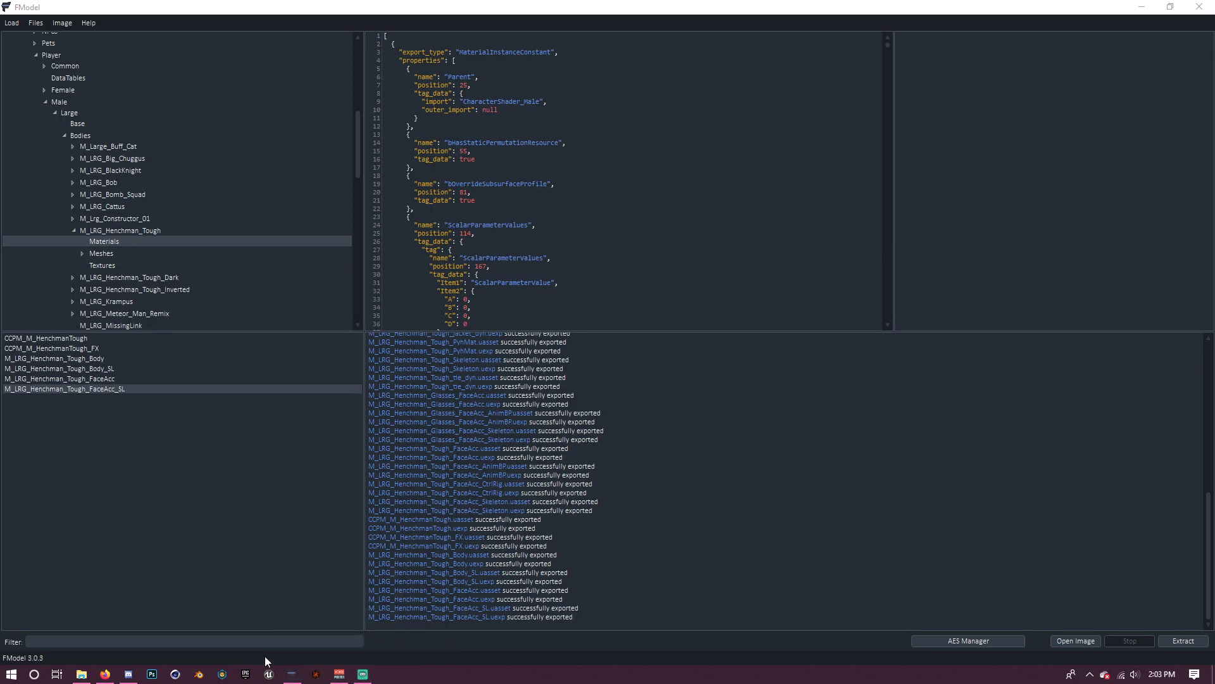
click(276, 674)
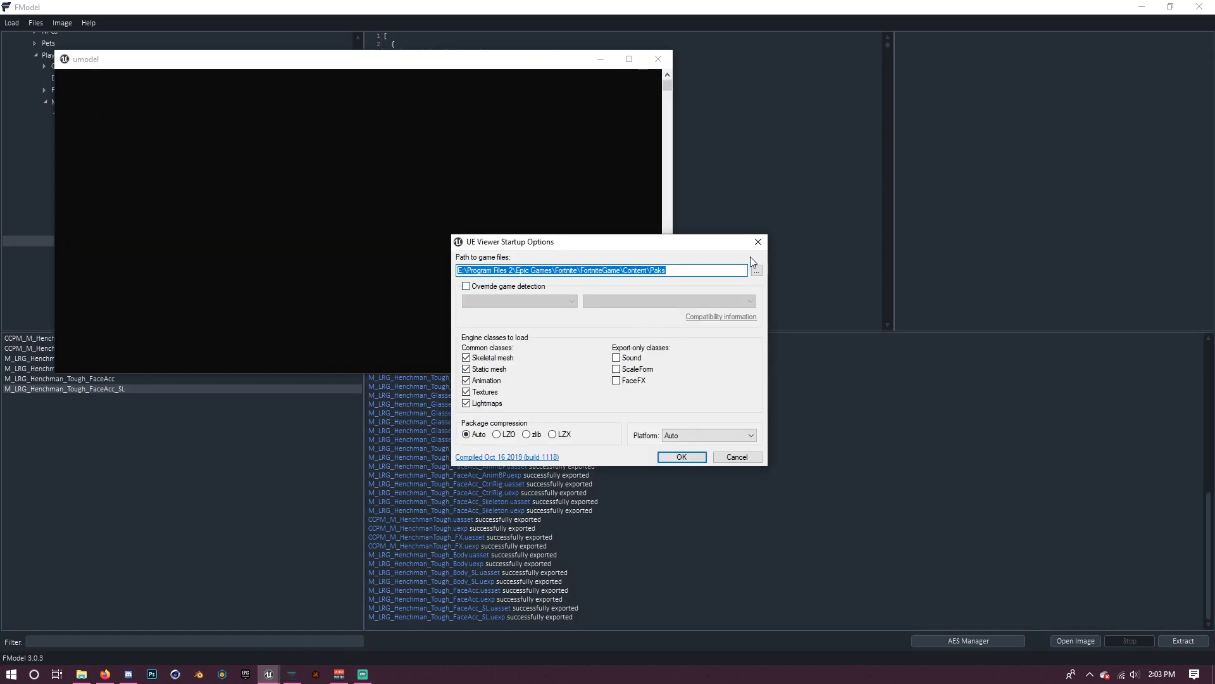
Set UE Viewer's path to game files to the Desktop\FModel\Output\Exports folder
click(756, 270)
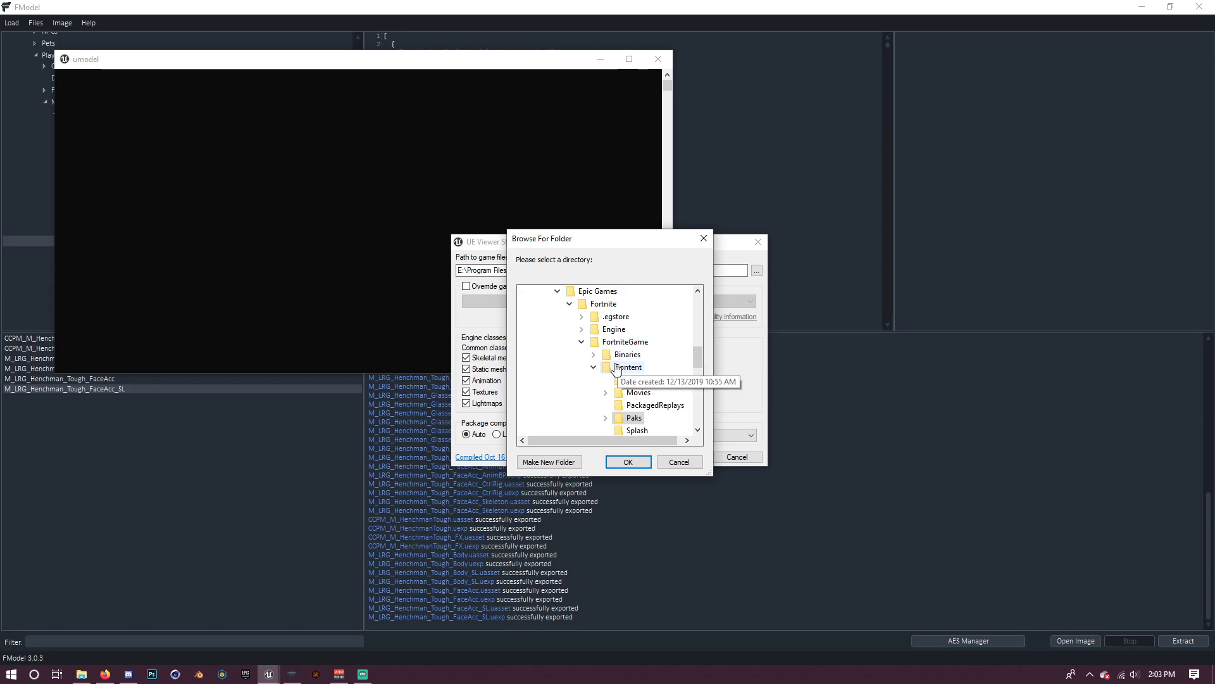
scroll(594, 370, up, 15)
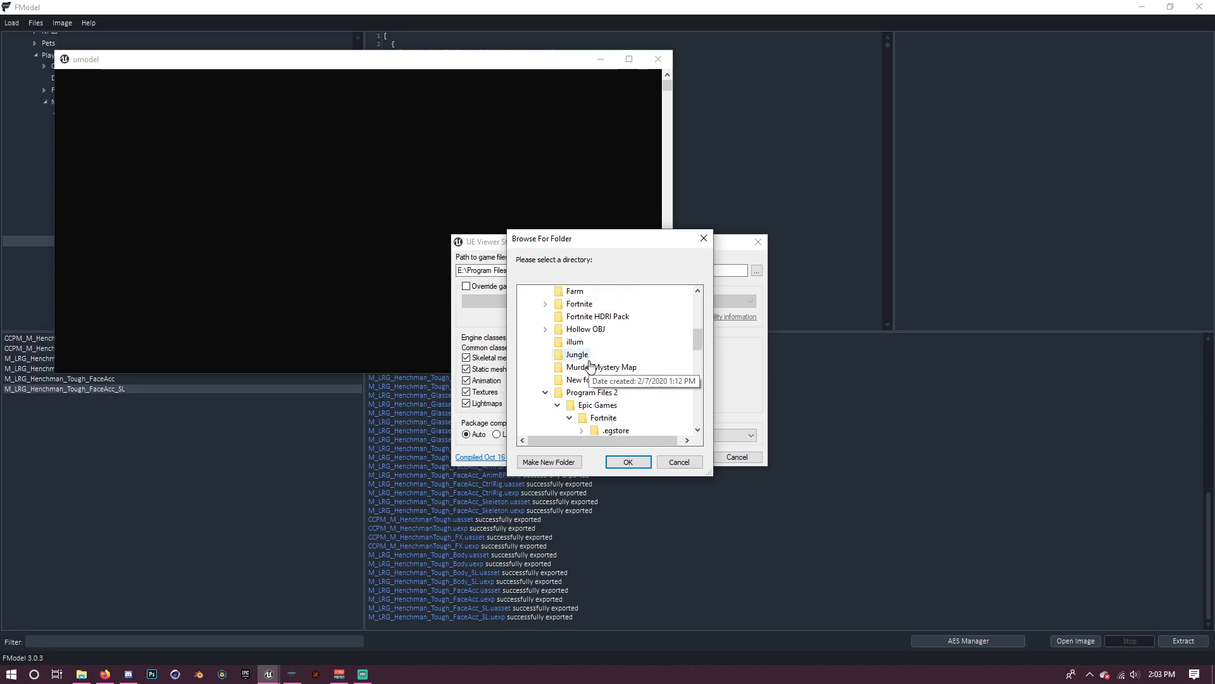
scroll(557, 359, down, 1)
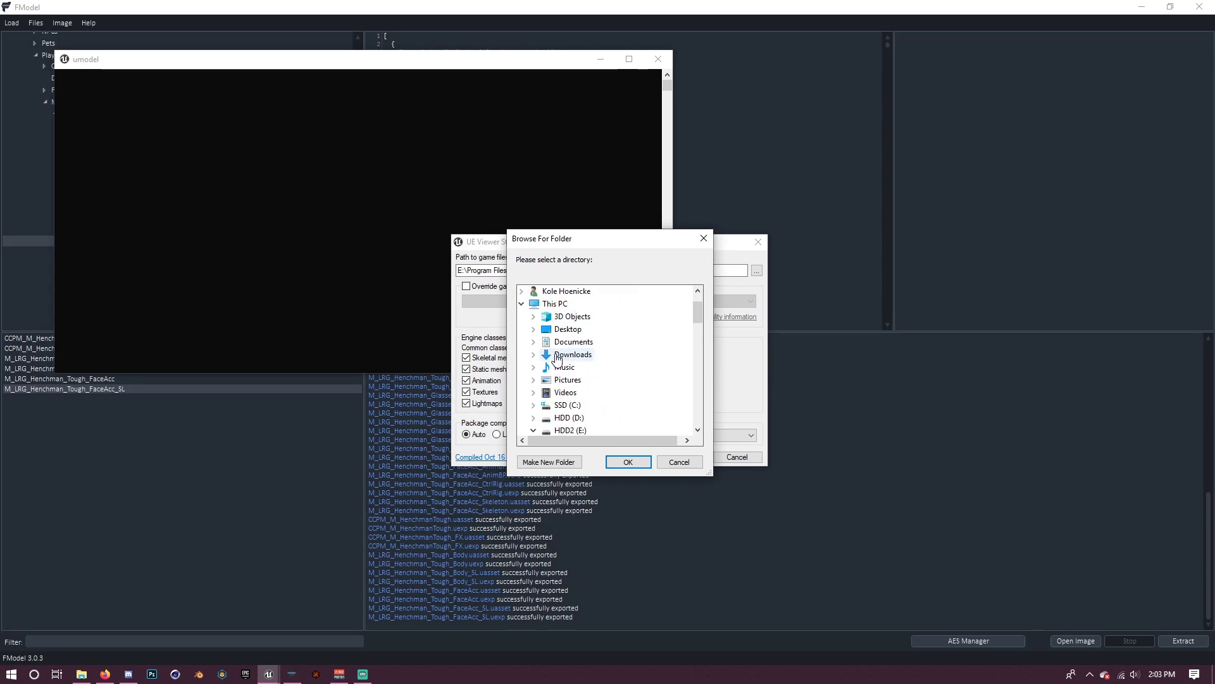
click(533, 328)
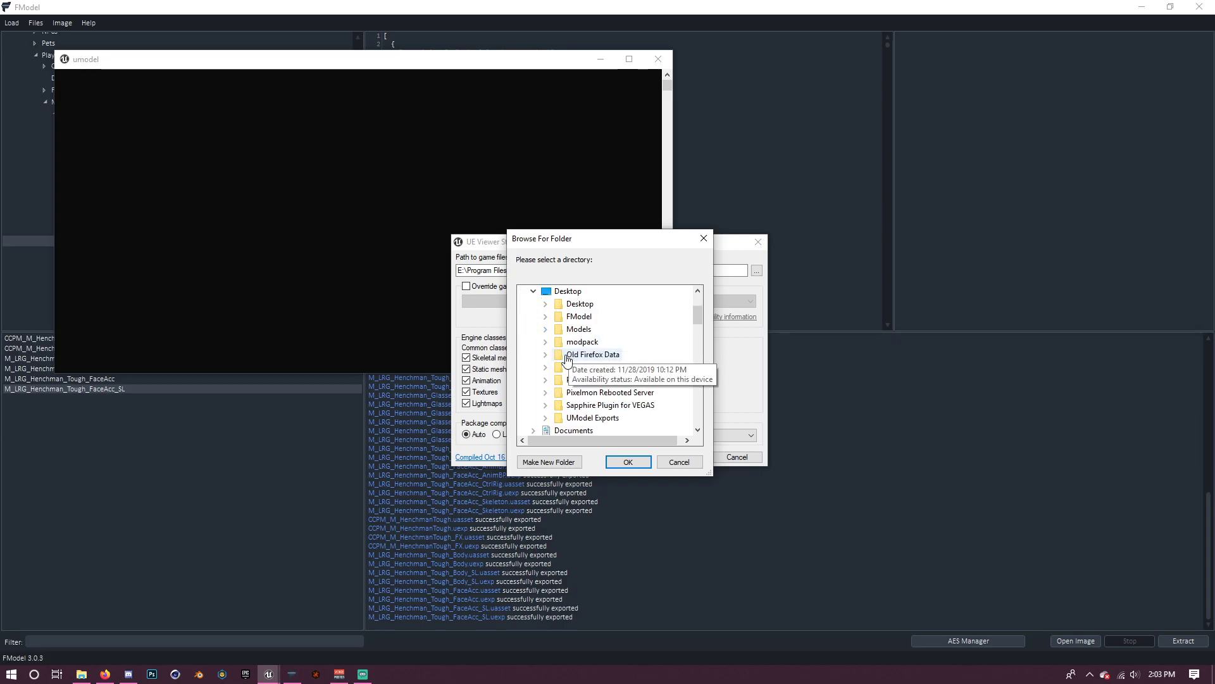
double_click(565, 329)
scroll(589, 431, down, 2)
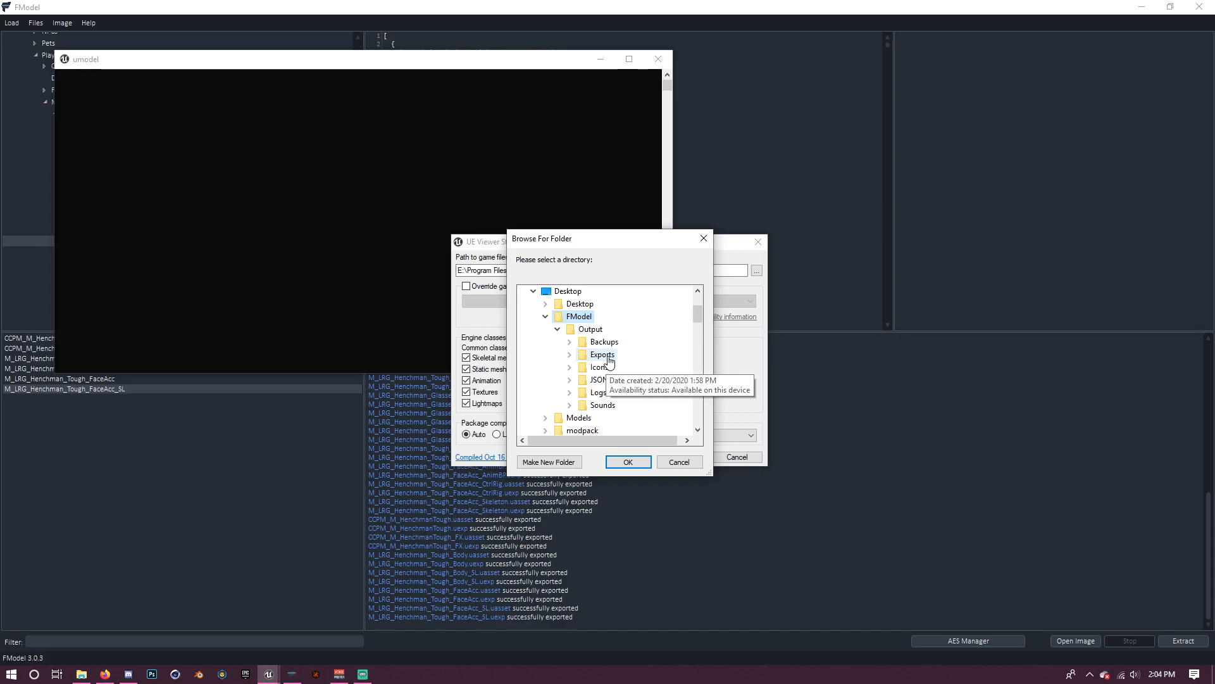
double_click(605, 355)
click(628, 462)
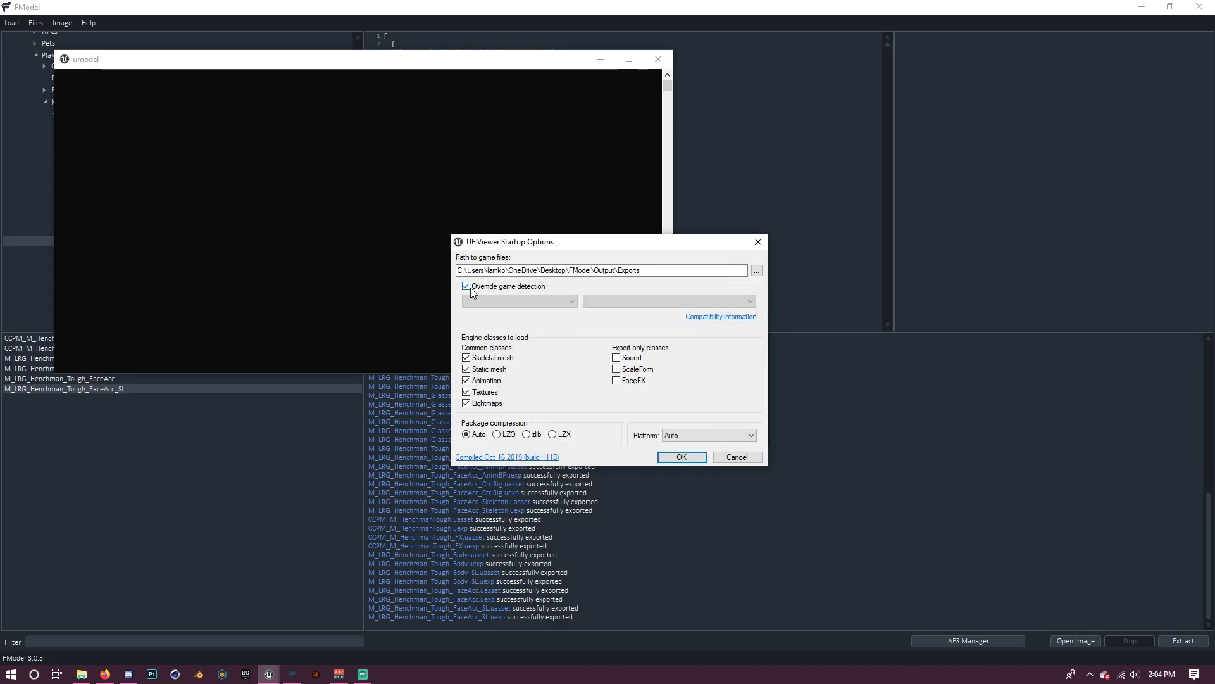
Override game detection with Unreal engine 4, version Unreal engine 4.23, and accept the startup options
click(500, 301)
click(488, 344)
click(609, 302)
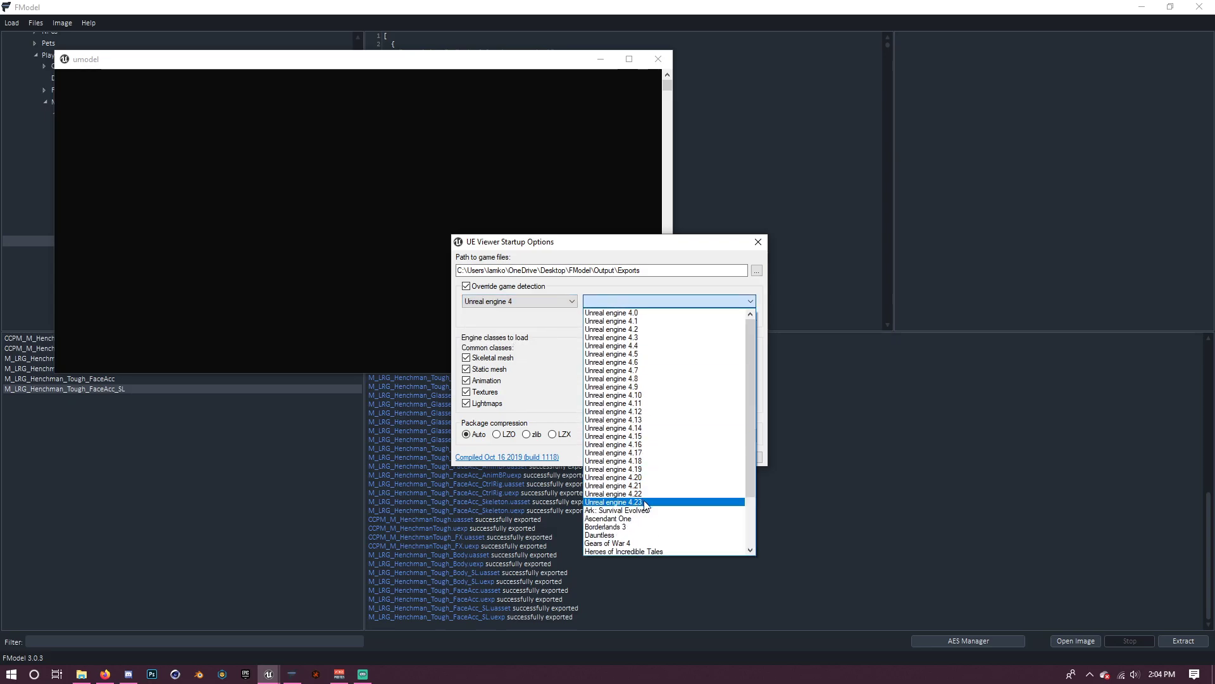
click(647, 504)
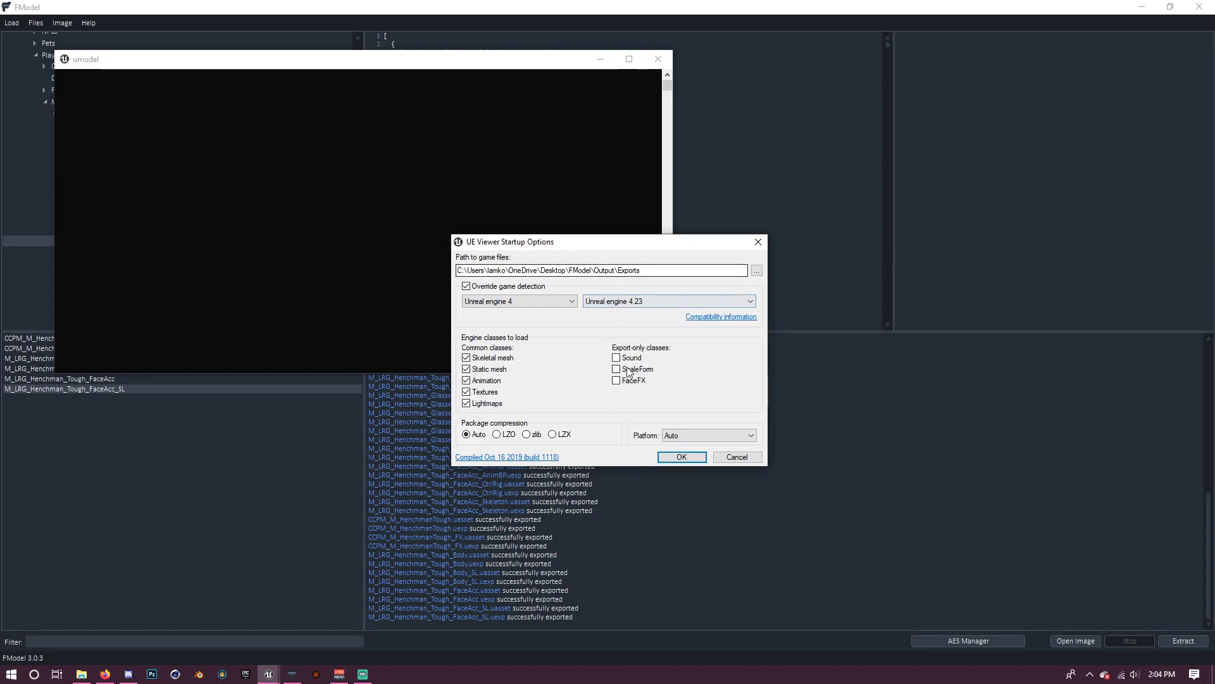
click(695, 458)
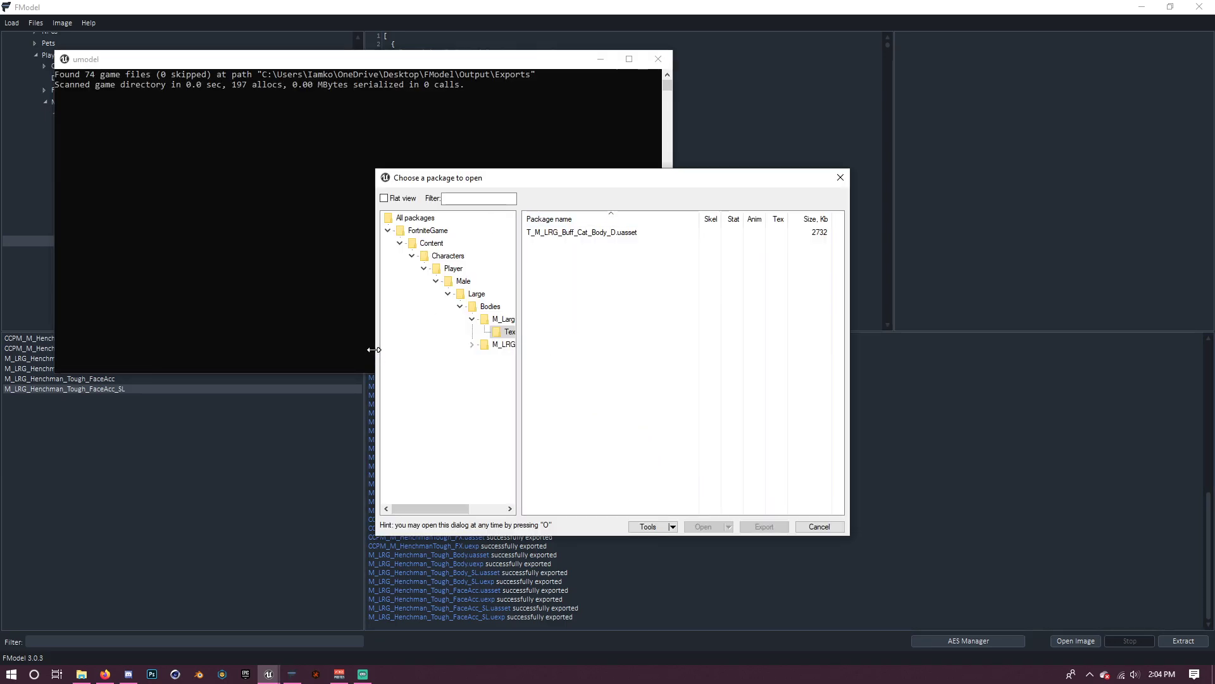
Widen the package chooser, open M_LRG_Henchman_Tough.uasset from its Meshes folder and rotate the model to inspect it
drag(374, 349, 113, 333)
click(211, 319)
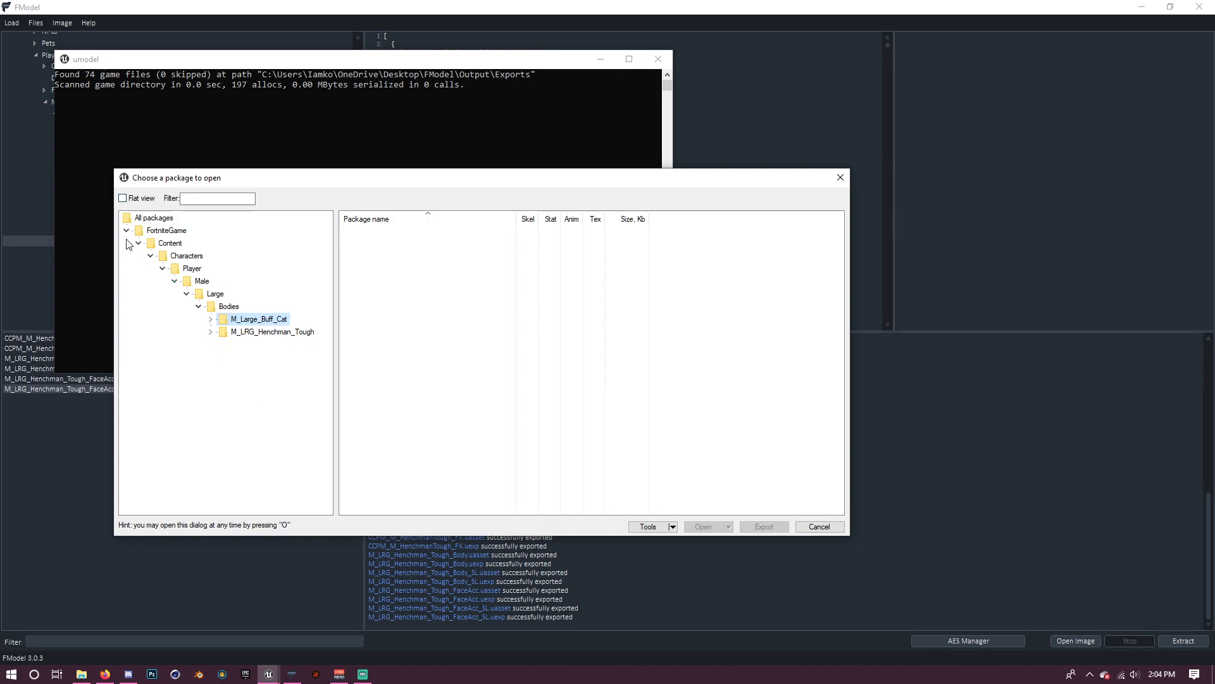
click(244, 333)
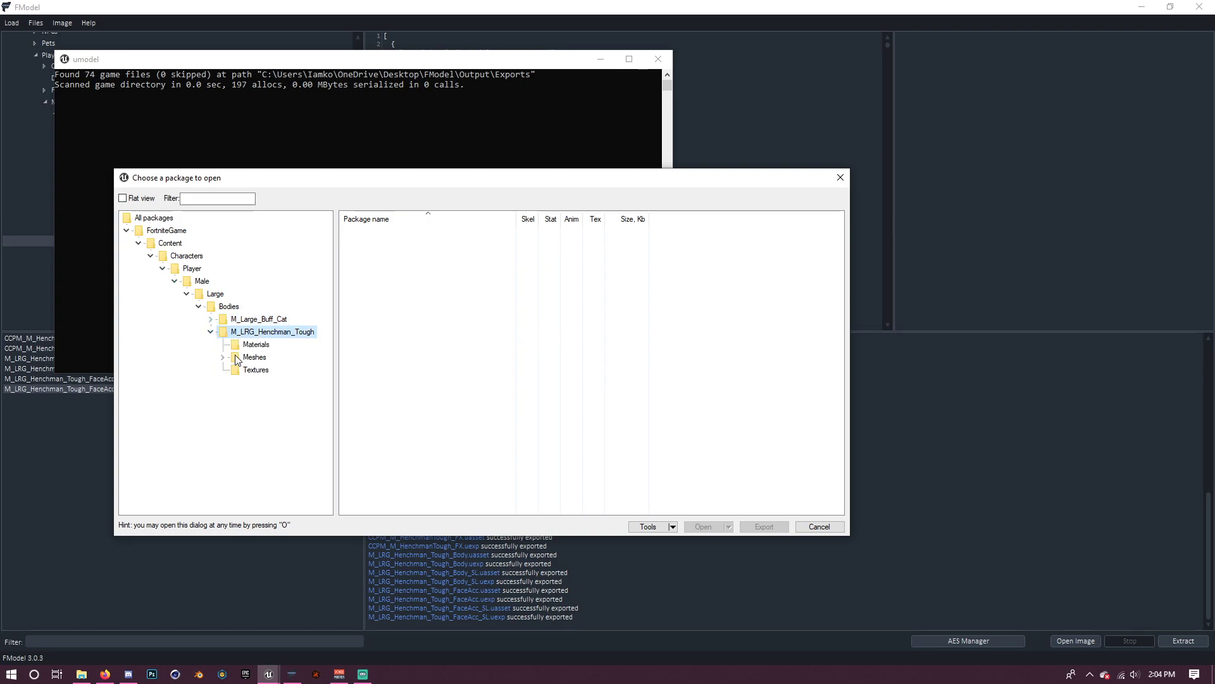
click(234, 359)
double_click(396, 232)
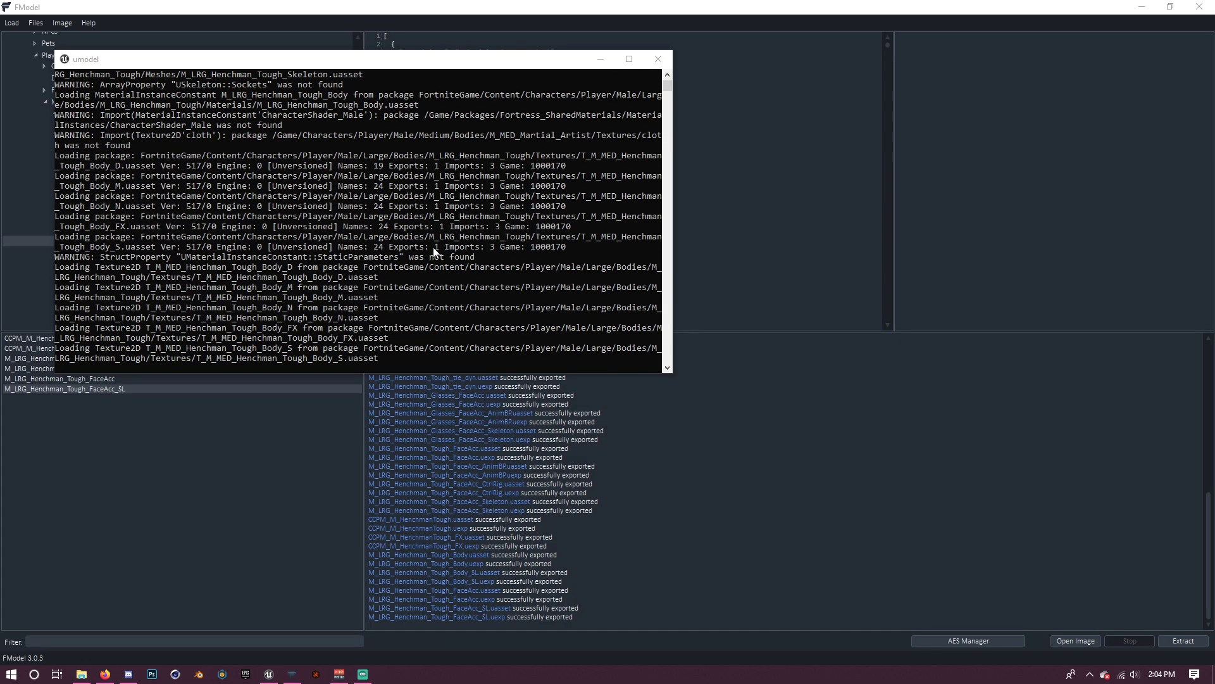
drag(608, 348, 721, 443)
mouse_move(550, 296)
mouse_down()
mouse_move(557, 227)
mouse_move(550, 297)
mouse_up()
Reopen the package chooser and open M_LRG_Henchman_Glasses_FaceAcc.uasset from the Parts subfolder of Meshes
key(o)
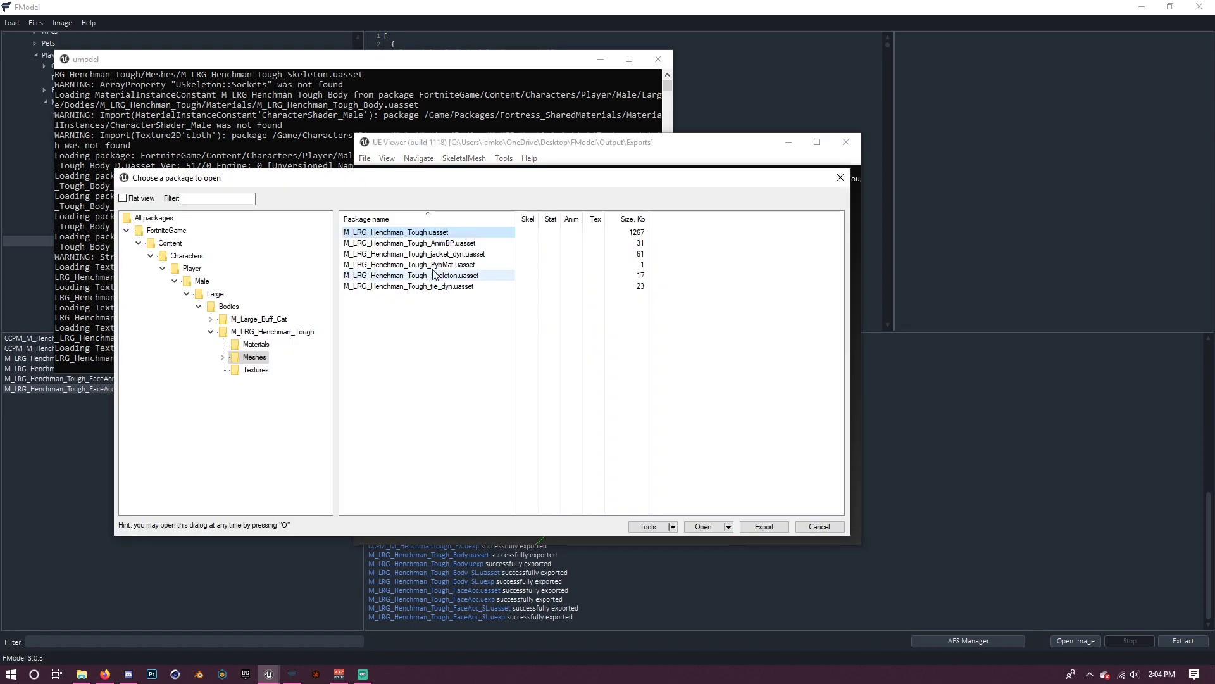
click(223, 357)
click(256, 383)
click(262, 370)
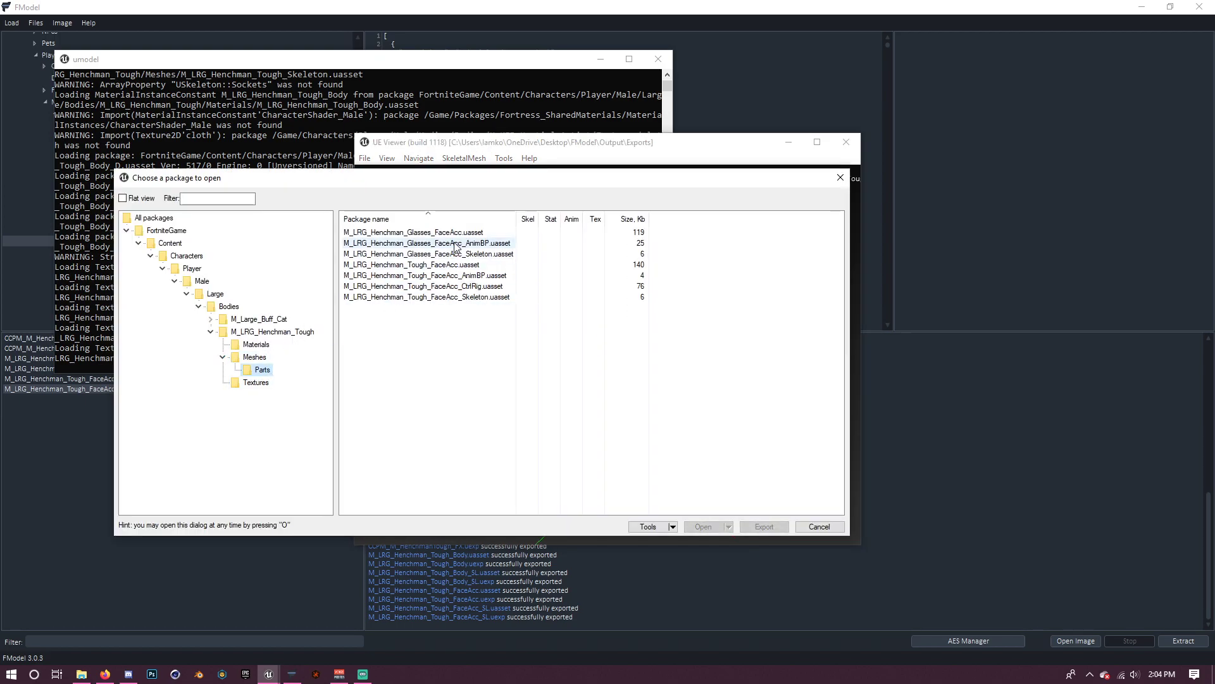
double_click(455, 239)
key(o)
double_click(454, 249)
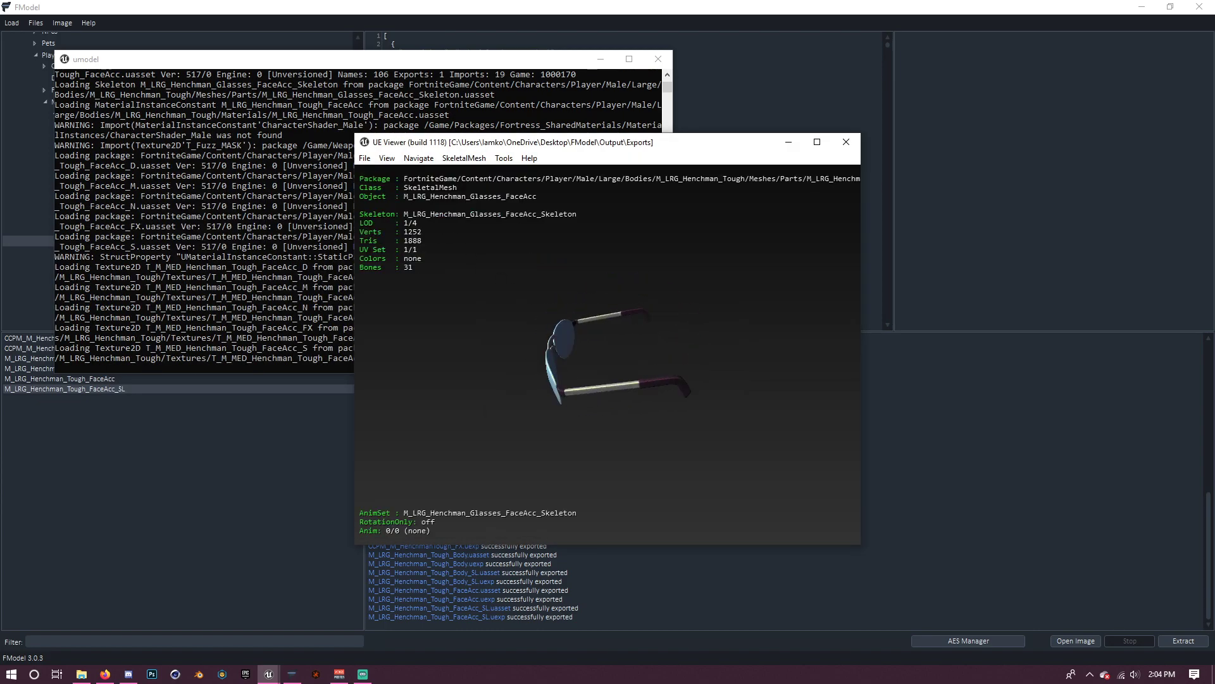
Reopen the package chooser and review the packages in the Henchman Tough Meshes and Parts folders
key(o)
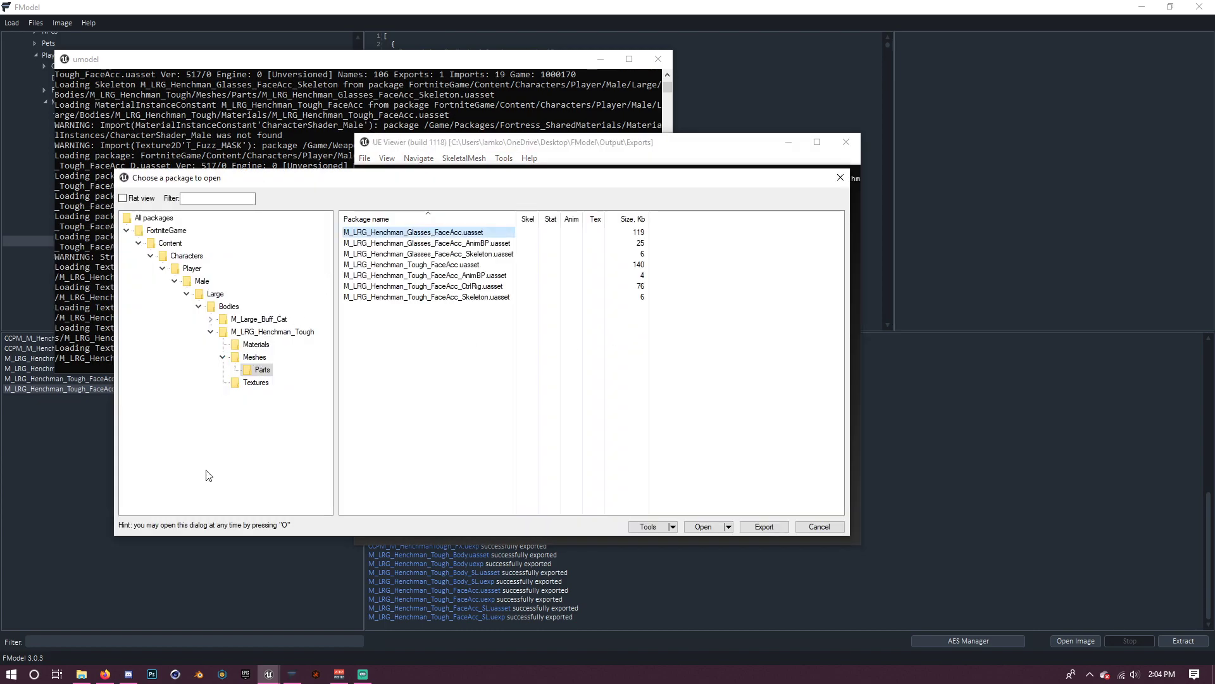
click(255, 357)
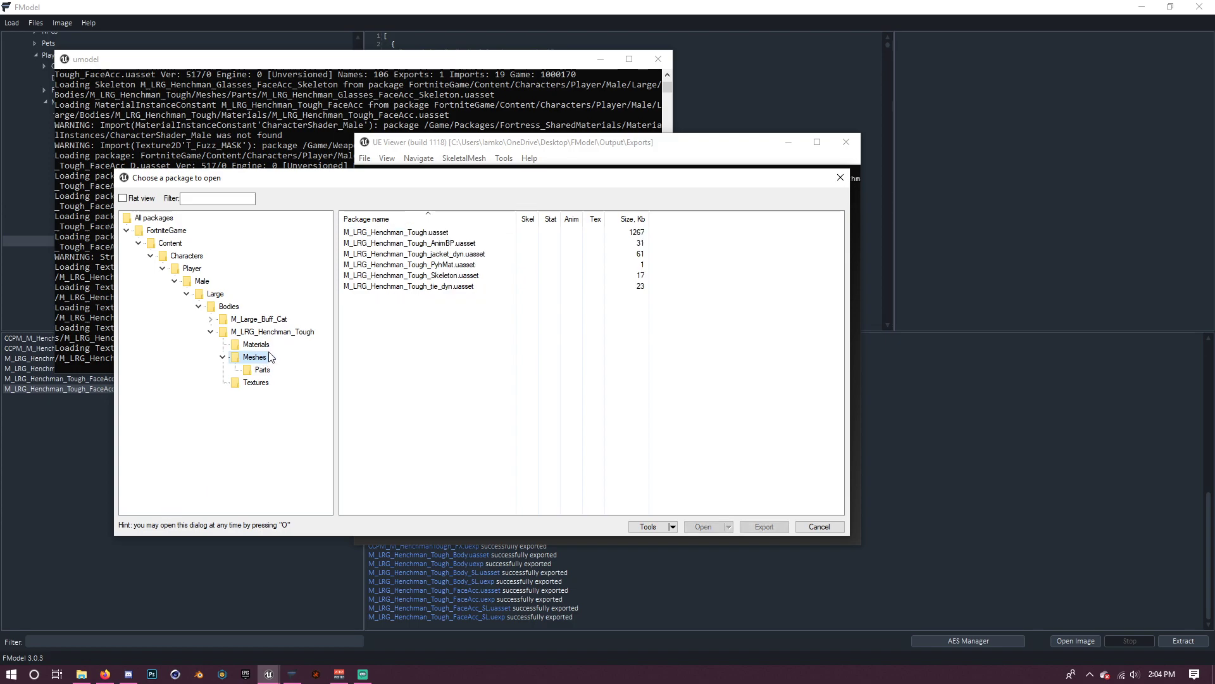
click(262, 370)
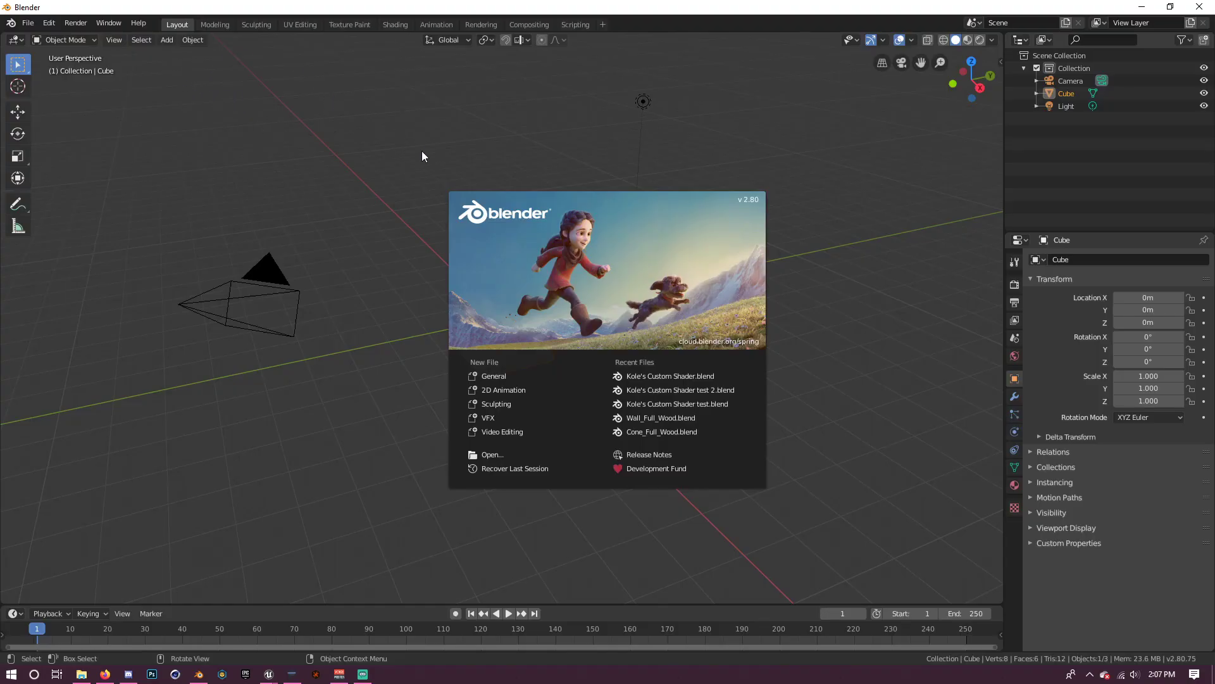
Switch to Blender and delete the default cube, camera and light from the new scene
click(323, 153)
key(x)
click(523, 277)
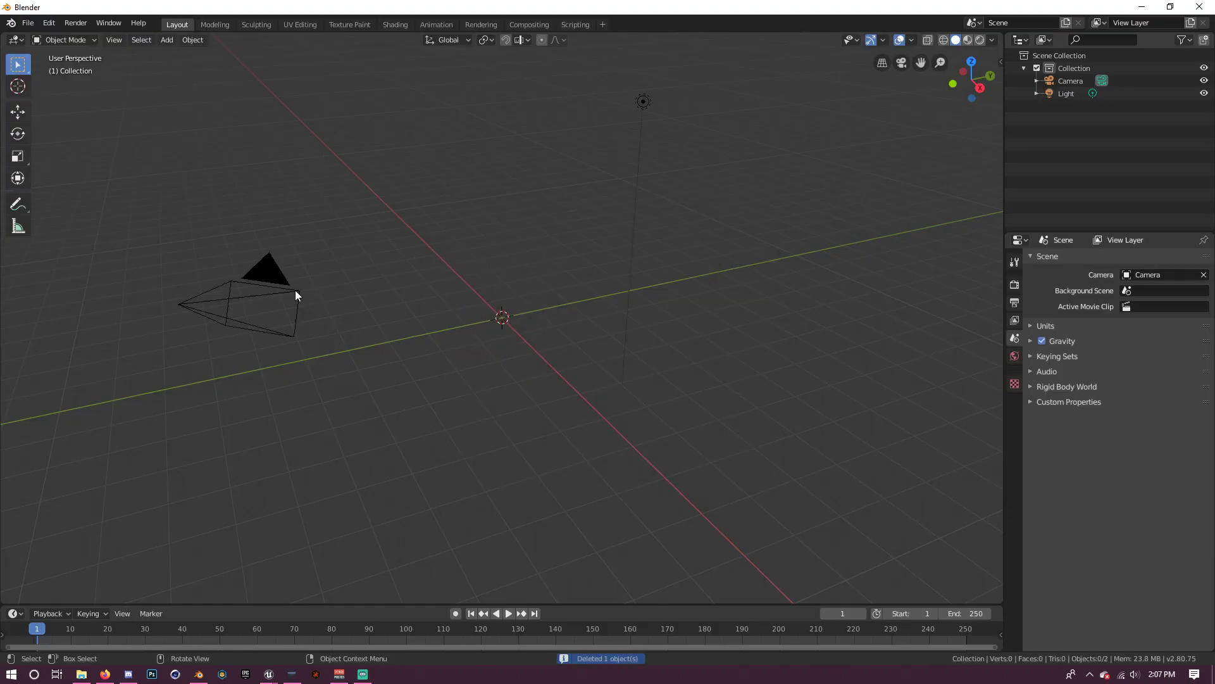
click(295, 290)
key(Delete)
click(642, 101)
key(Delete)
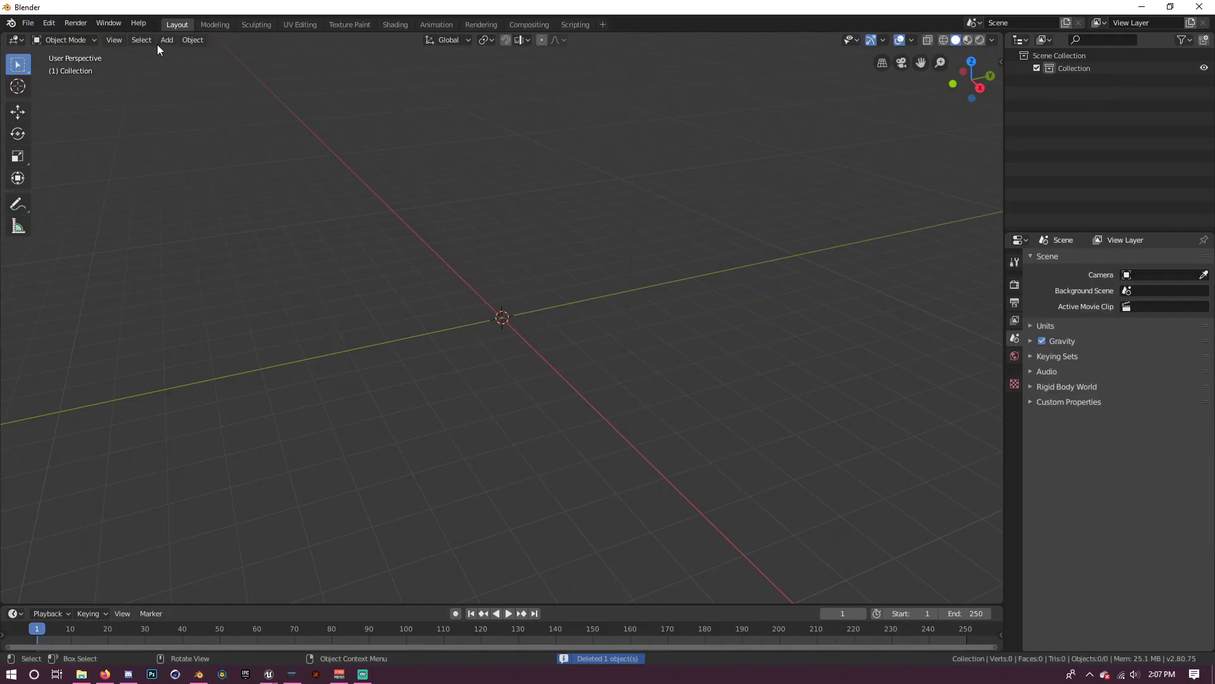
Add a new camera aligned to the current view, and leave the camera view
click(25, 24)
mouse_move(76, 195)
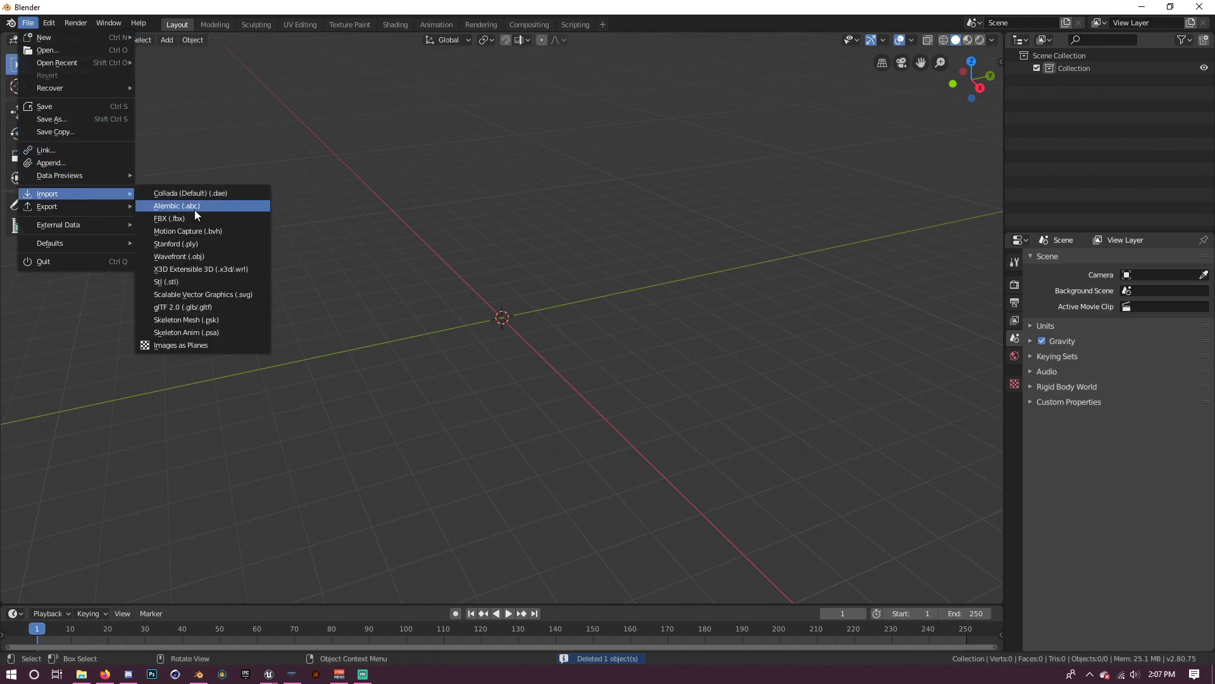
click(166, 39)
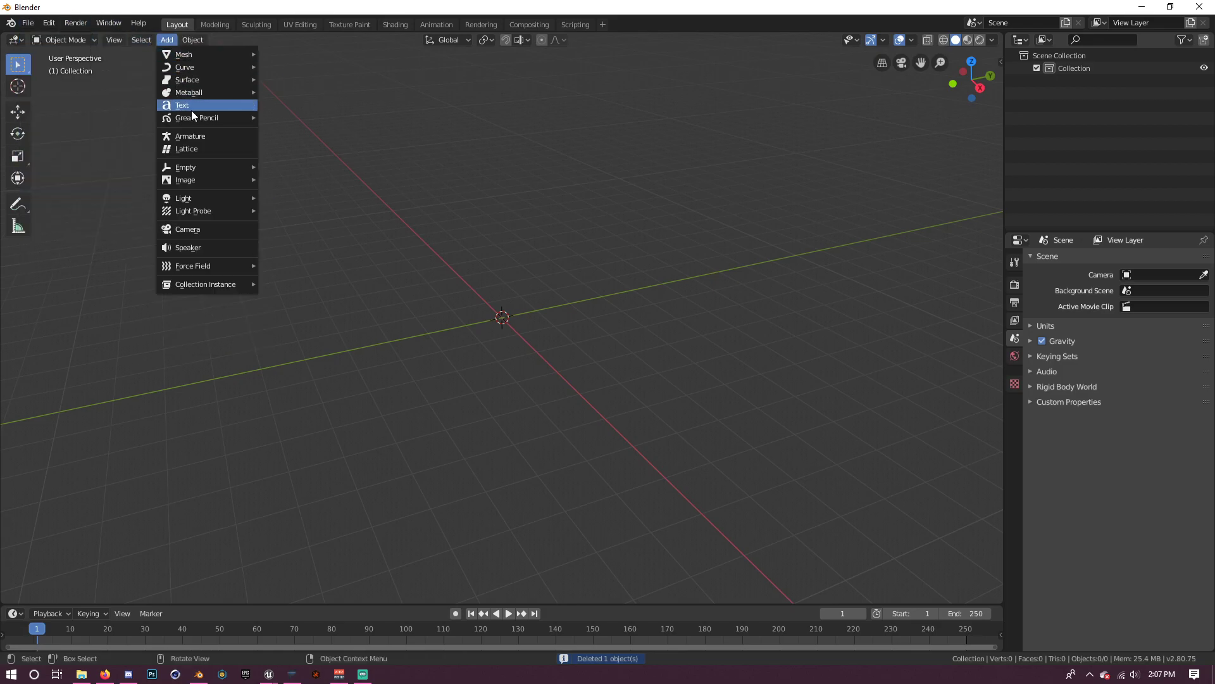
click(198, 229)
key(ctrl+alt+KP_0)
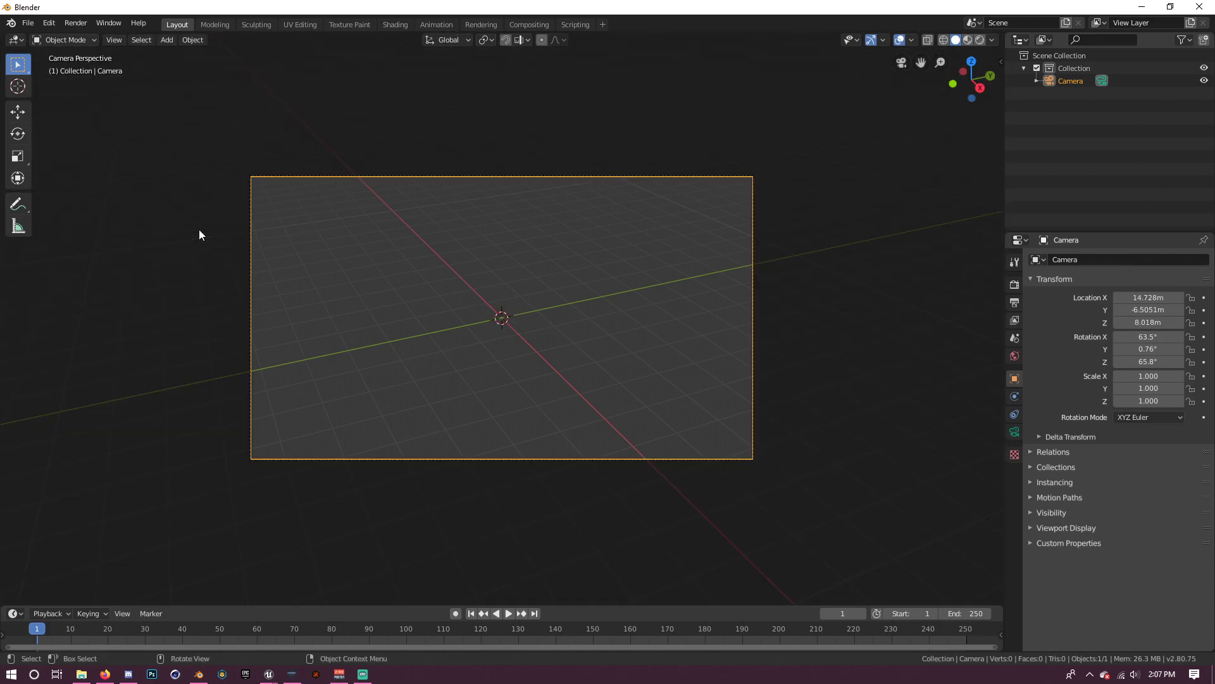
click(903, 63)
click(812, 364)
scroll(504, 306, down, 5)
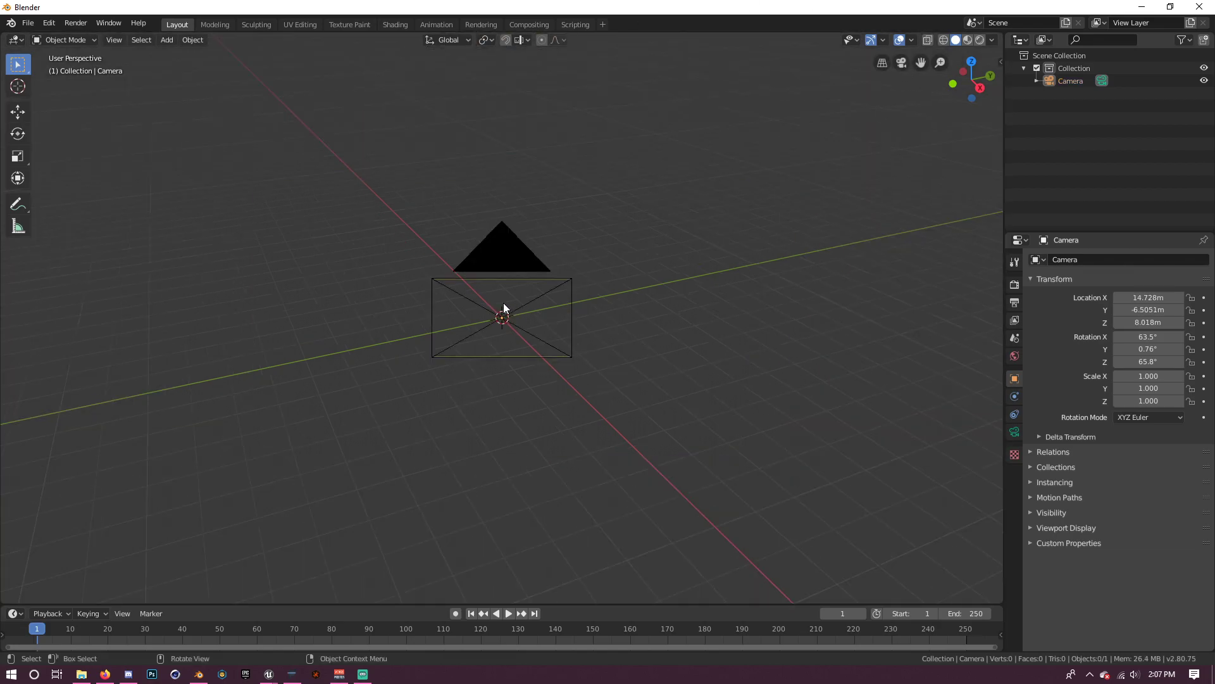
drag(505, 307, 364, 264)
Import the skeleton mesh M_LRG_Henchman_Tough.psk from the Meshes folder of M_LRG_Henchman_Tough in the UModel Exports
click(27, 22)
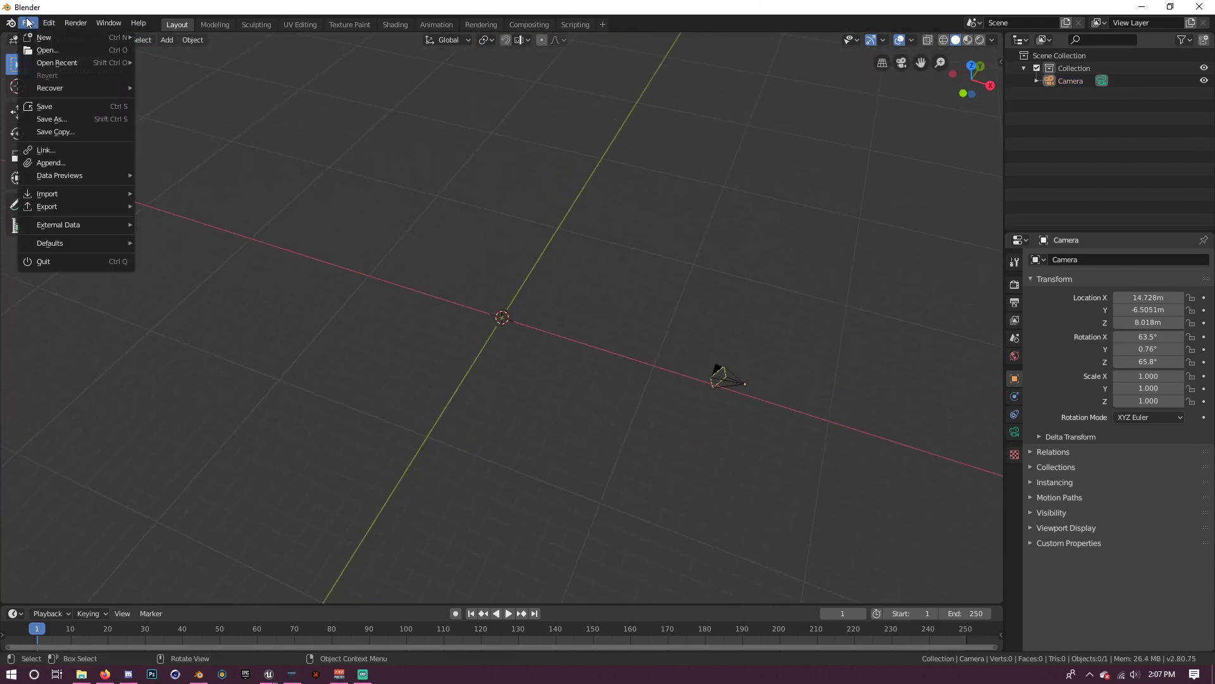
mouse_move(65, 195)
click(228, 318)
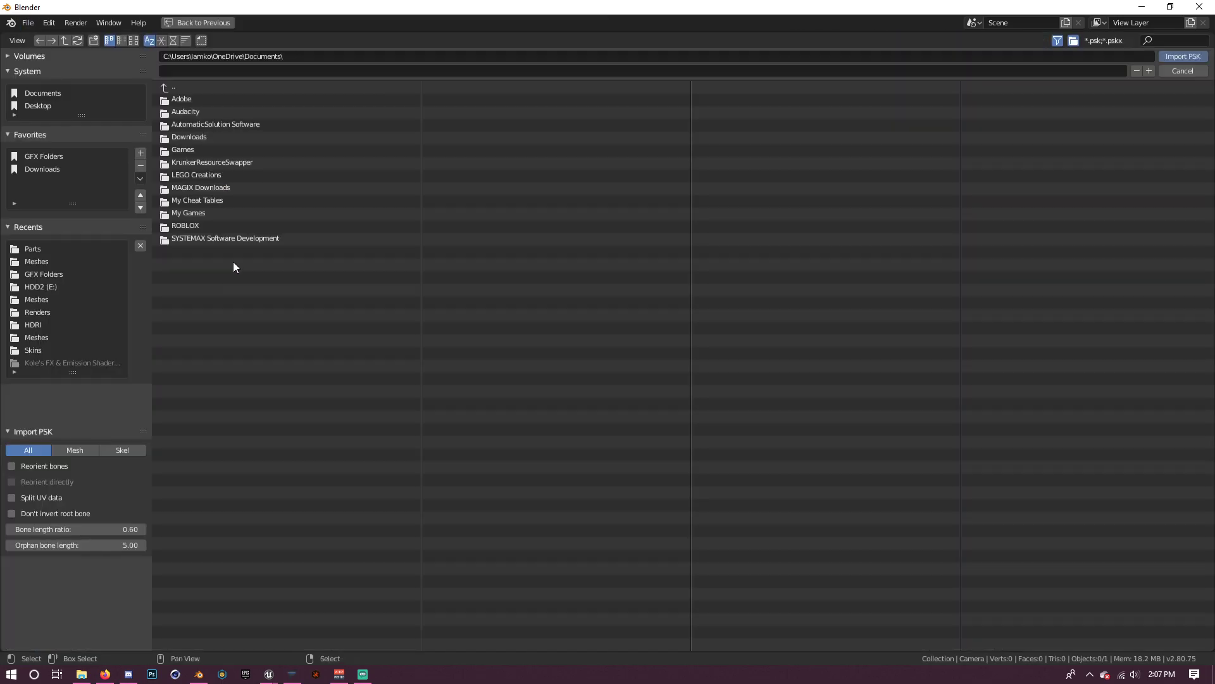
click(39, 262)
click(180, 87)
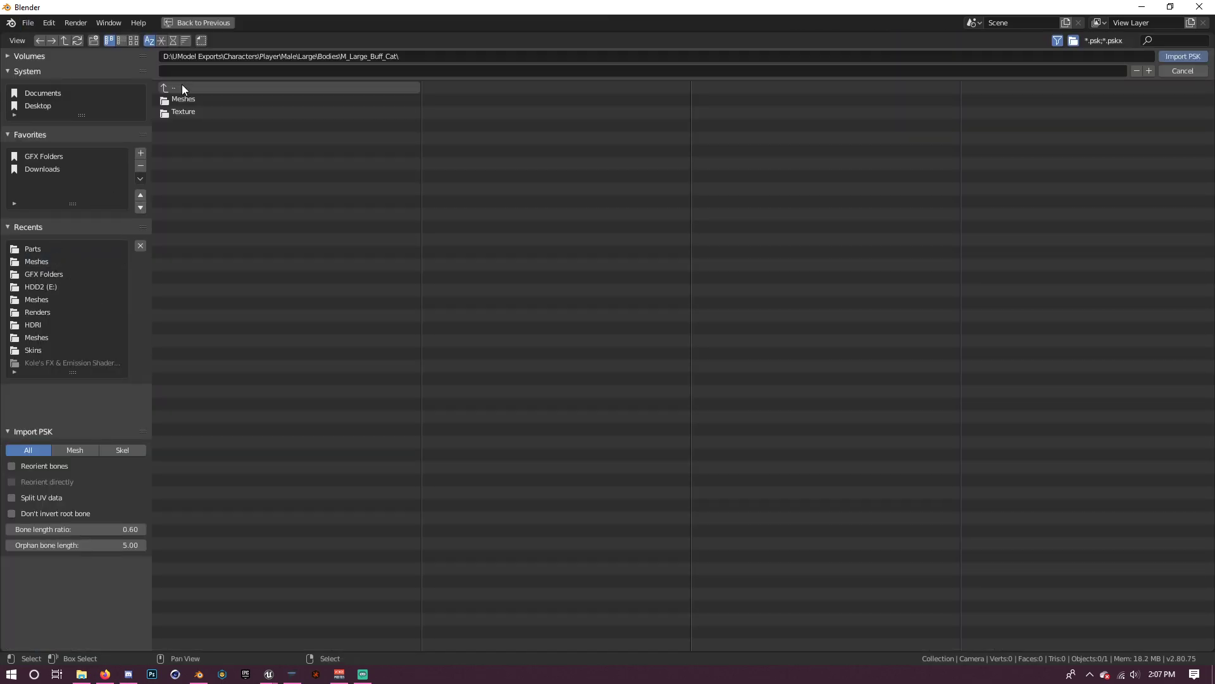
click(180, 87)
click(175, 85)
click(177, 100)
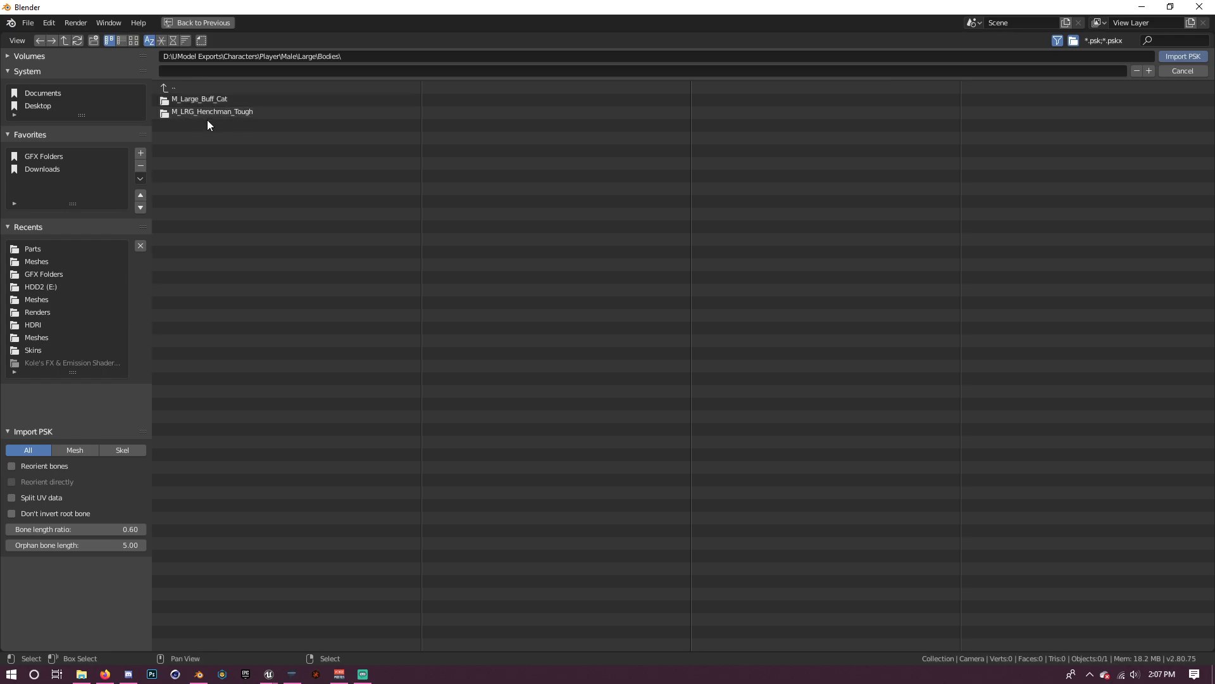
click(207, 113)
click(208, 112)
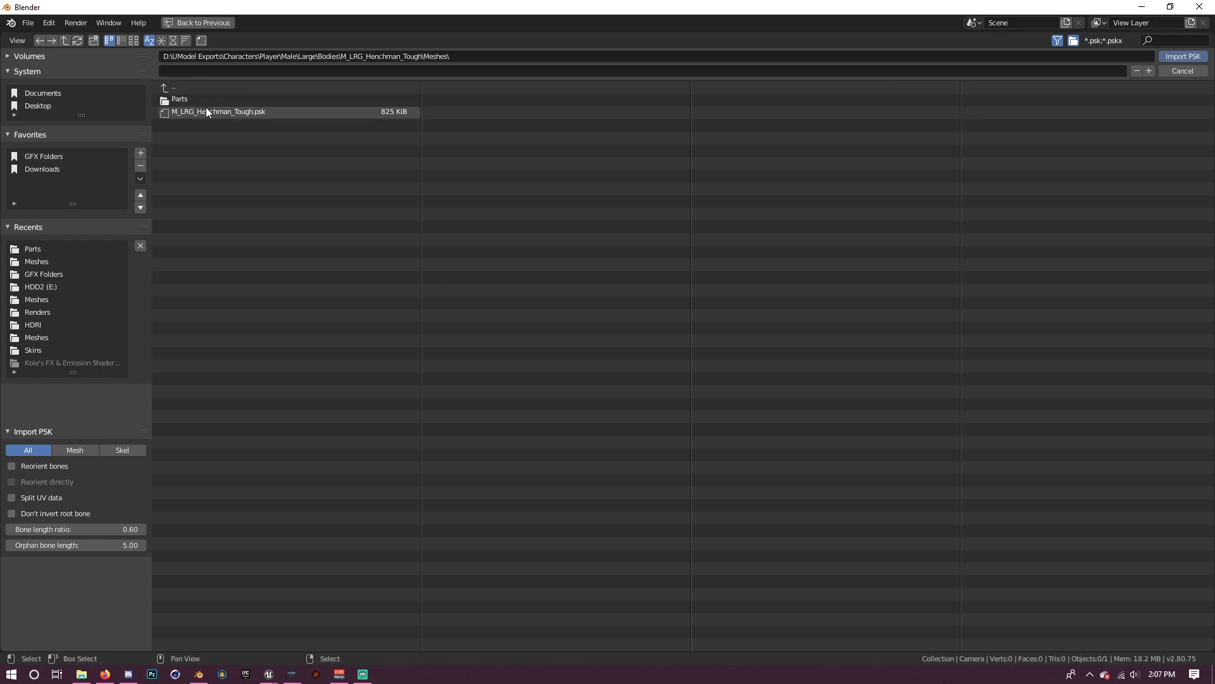
click(207, 110)
double_click(206, 110)
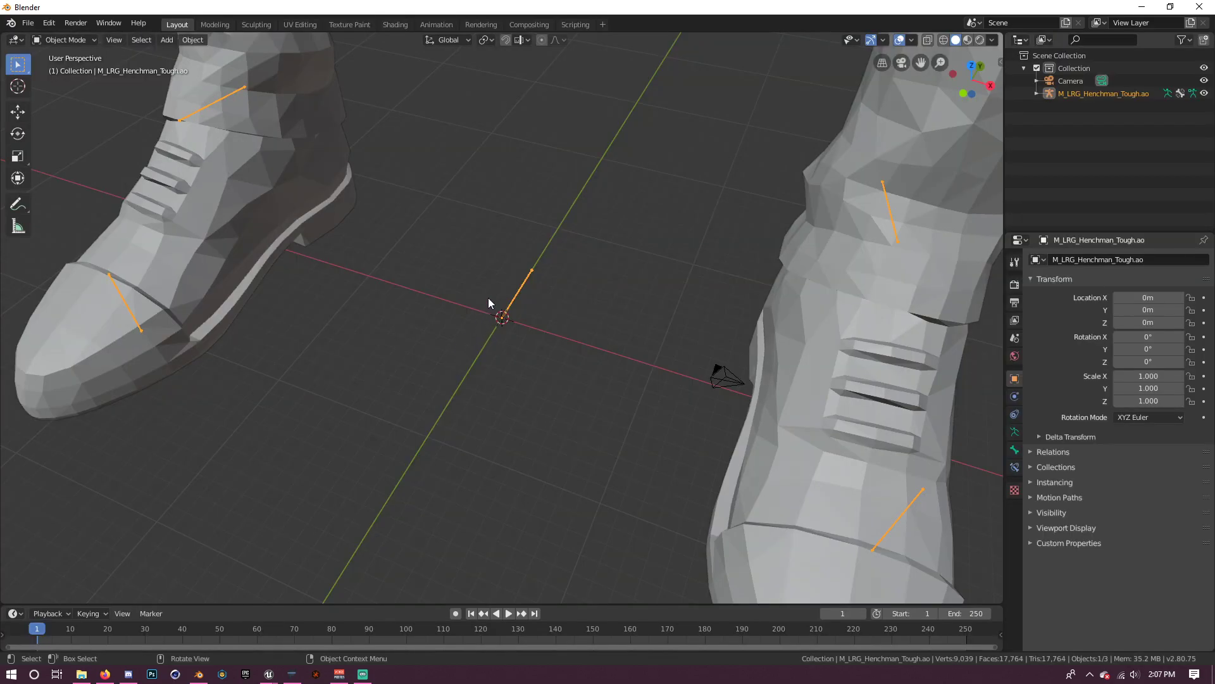
Select the imported body mesh, change the timeline area to the Shader Editor and enlarge it to nearly half the window's height
click(856, 380)
right_click(855, 381)
scroll(769, 343, down, 8)
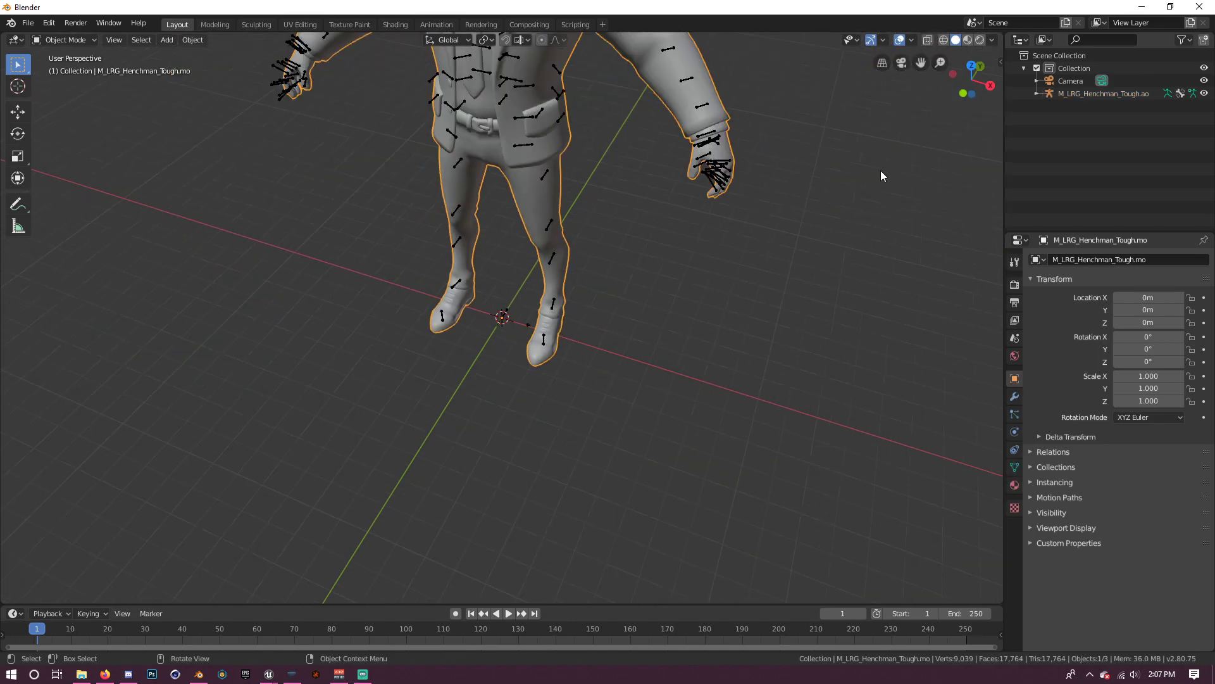
drag(919, 64, 526, 189)
scroll(526, 188, up, 5)
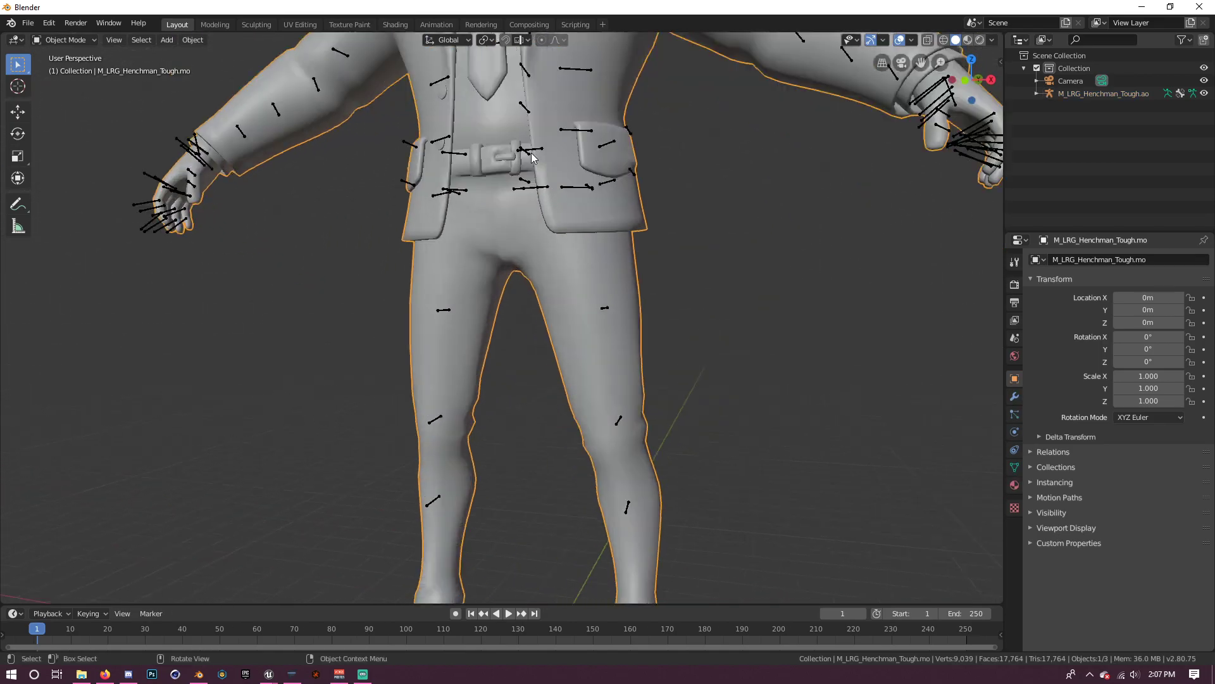
drag(928, 60, 654, 117)
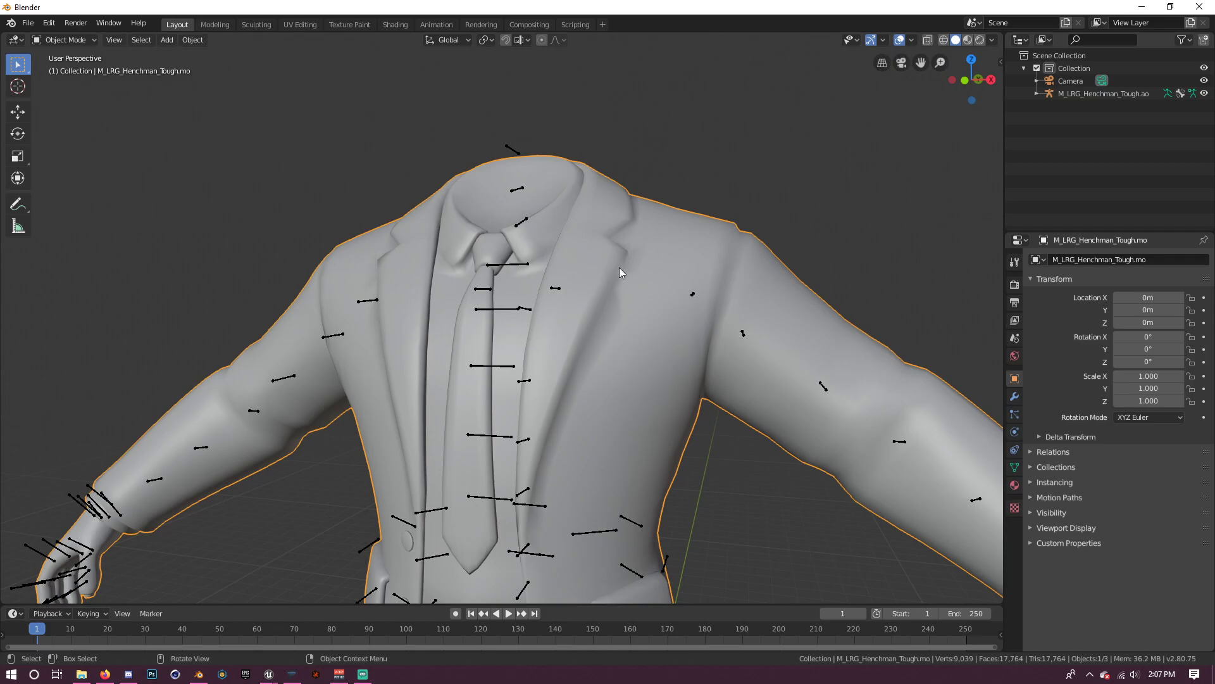
click(16, 613)
click(44, 544)
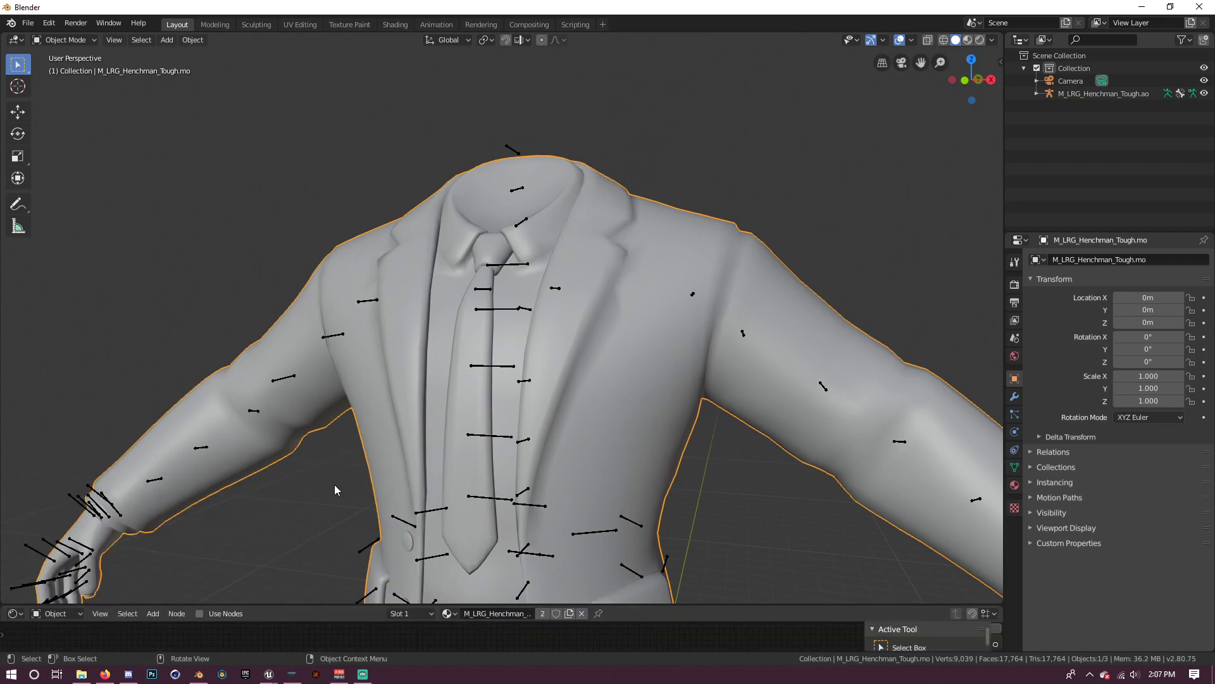
drag(363, 605, 363, 387)
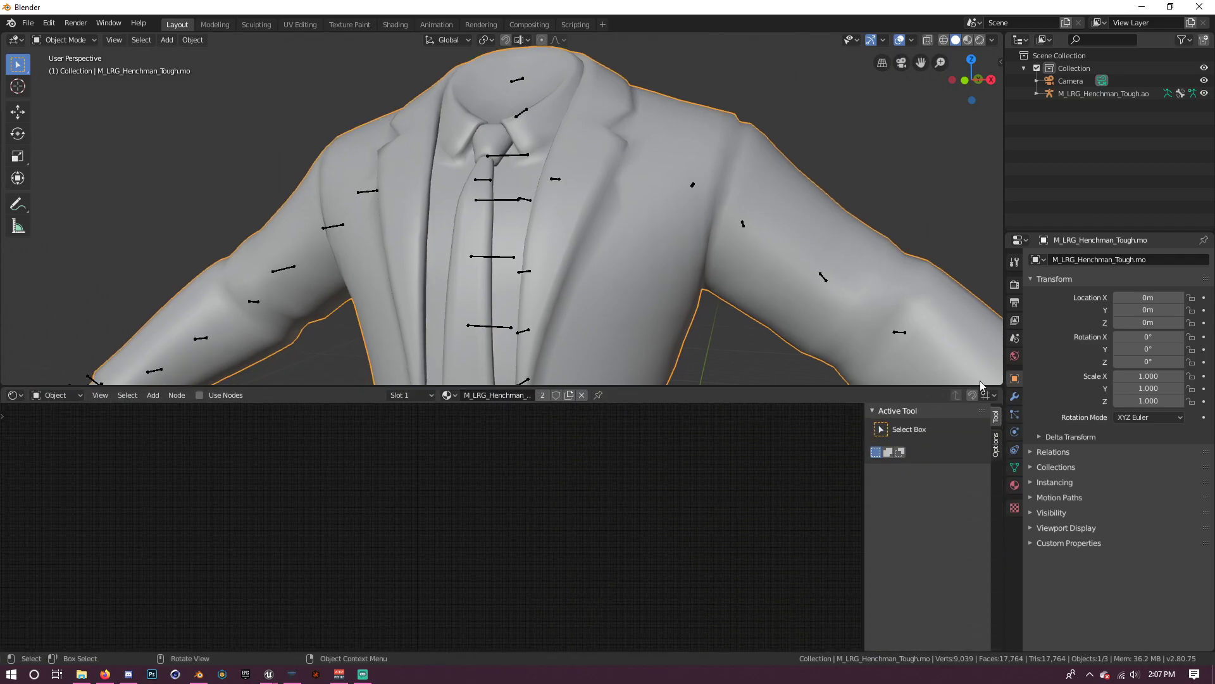
Show the body mesh's material properties and check both material slots, ending on the first one
click(1014, 484)
click(1085, 276)
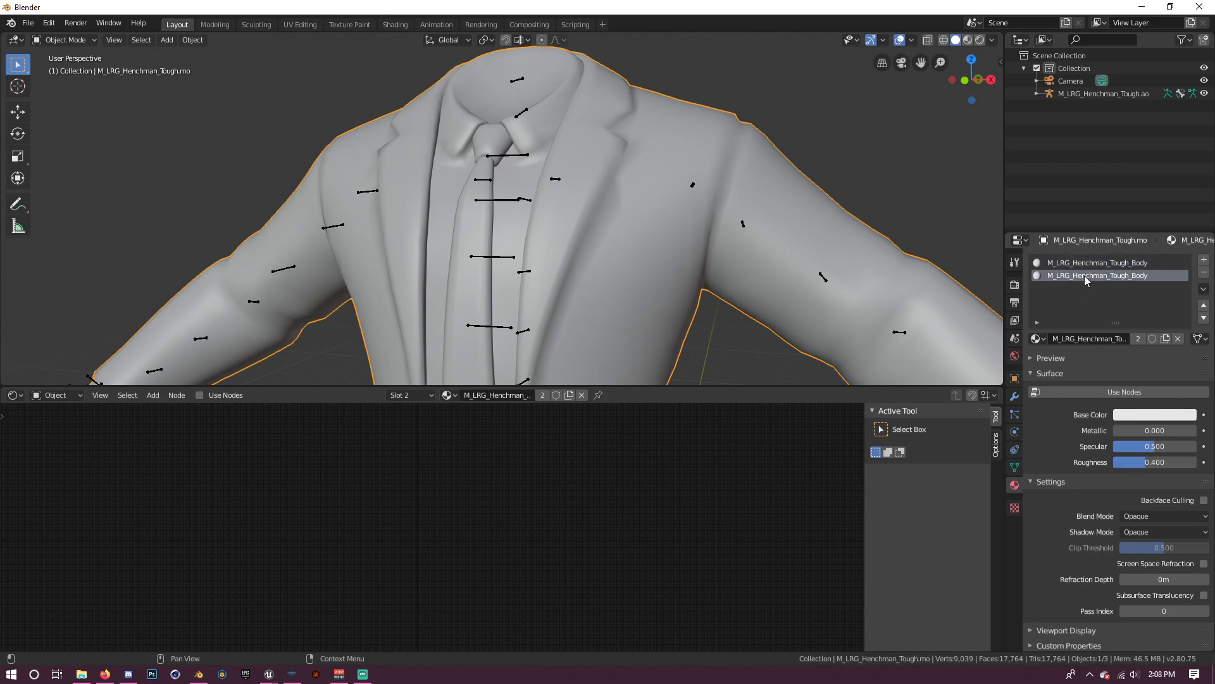
click(1067, 263)
scroll(868, 293, down, 5)
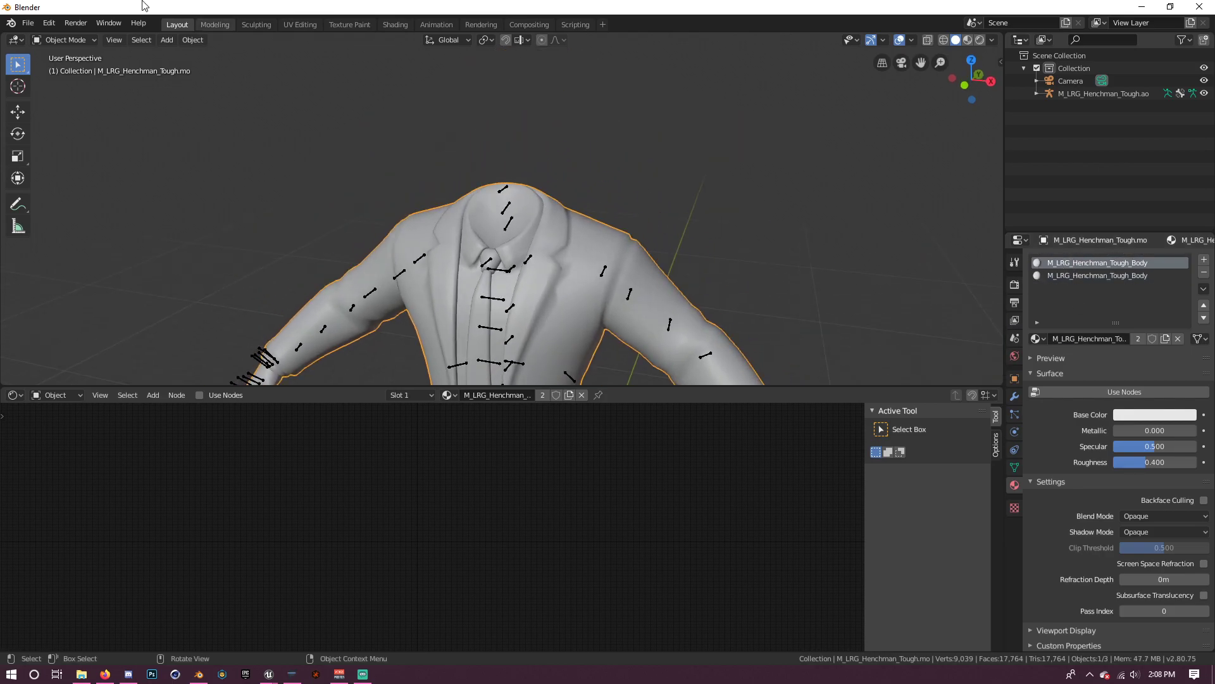
click(25, 24)
click(47, 165)
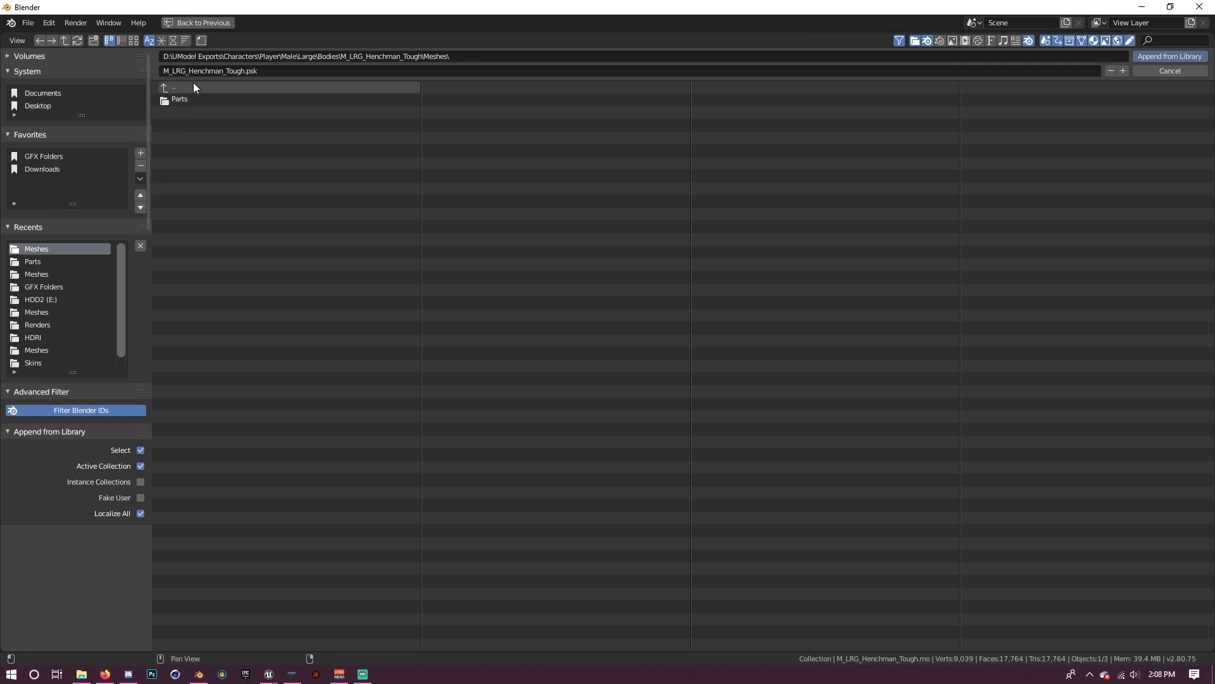
click(1162, 71)
Try importing M_LRG_Henchman_Tough_FaceAcc.psk from the Parts folder onto the body, and undo the import
click(28, 22)
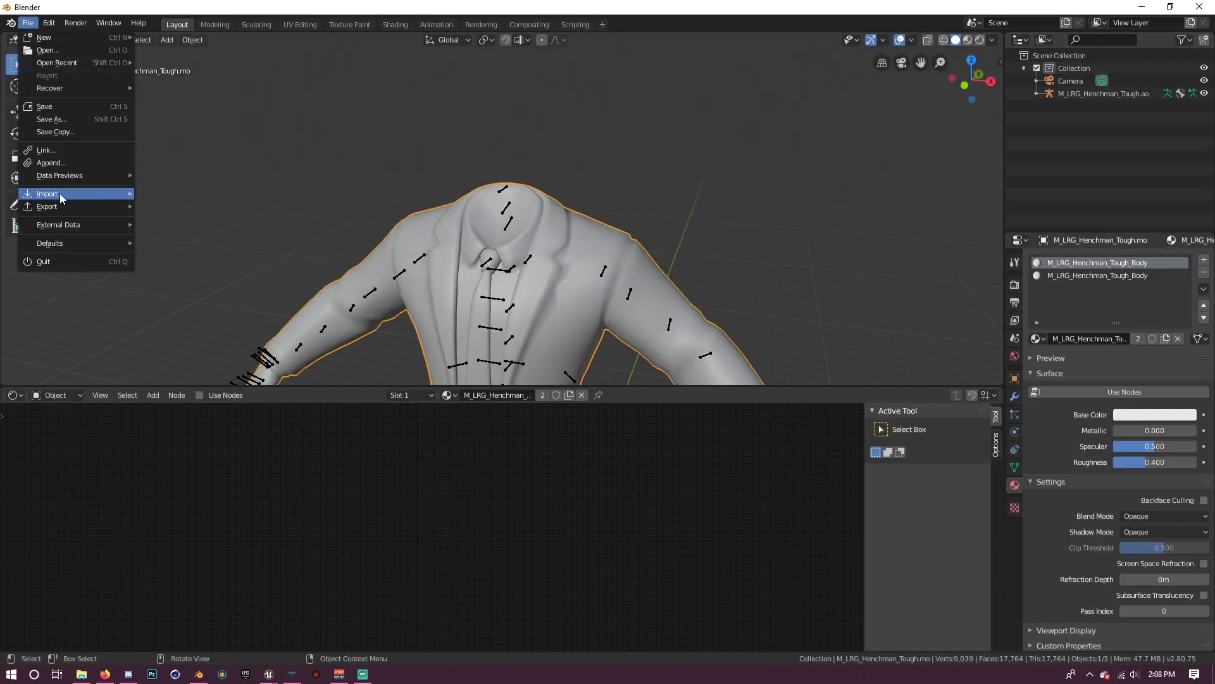
mouse_move(61, 197)
click(186, 319)
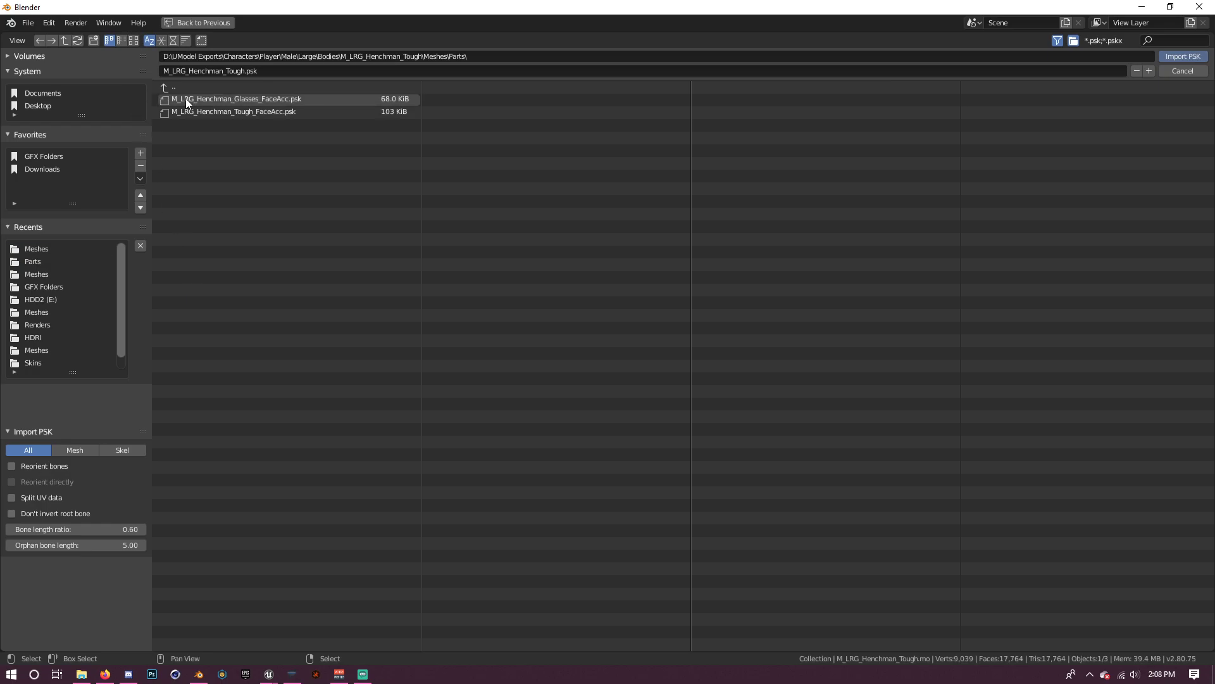
click(188, 99)
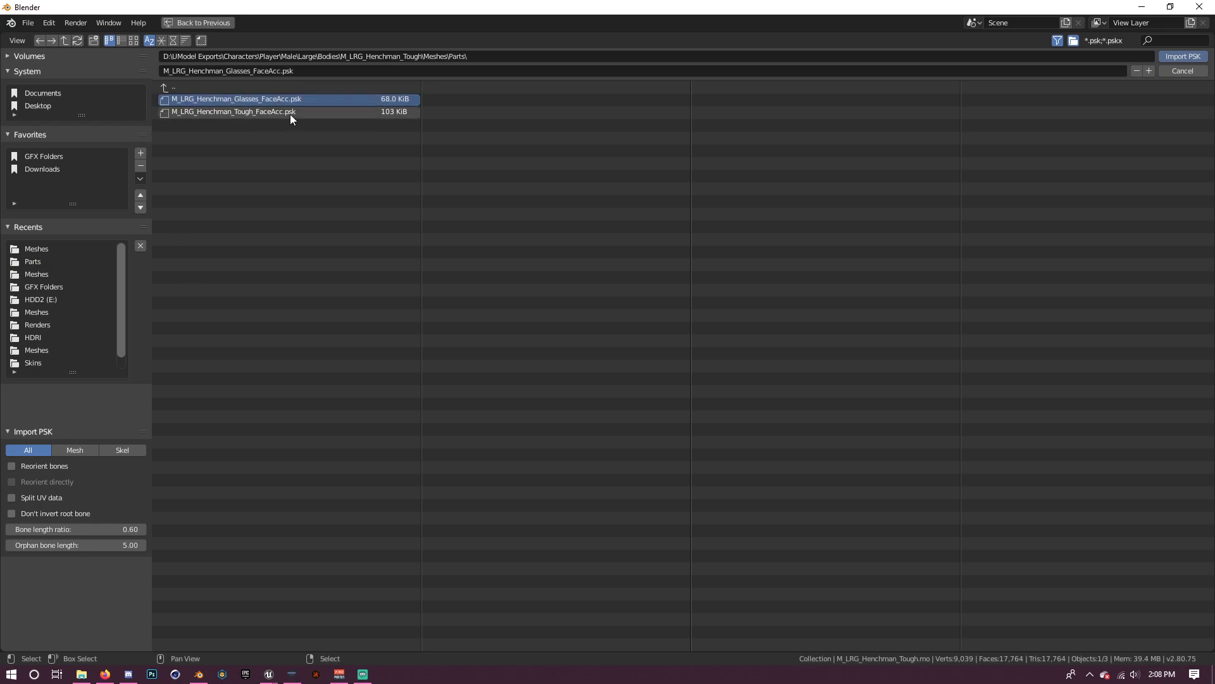
key(Down)
click(1182, 56)
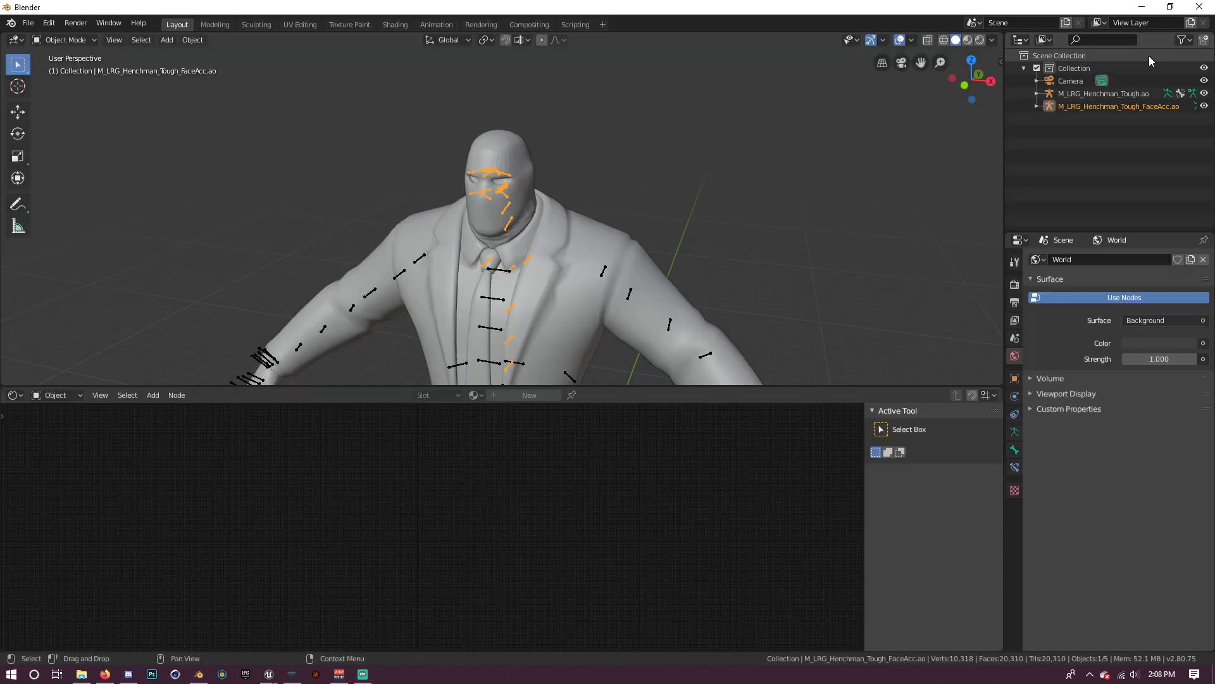
scroll(518, 199, up, 3)
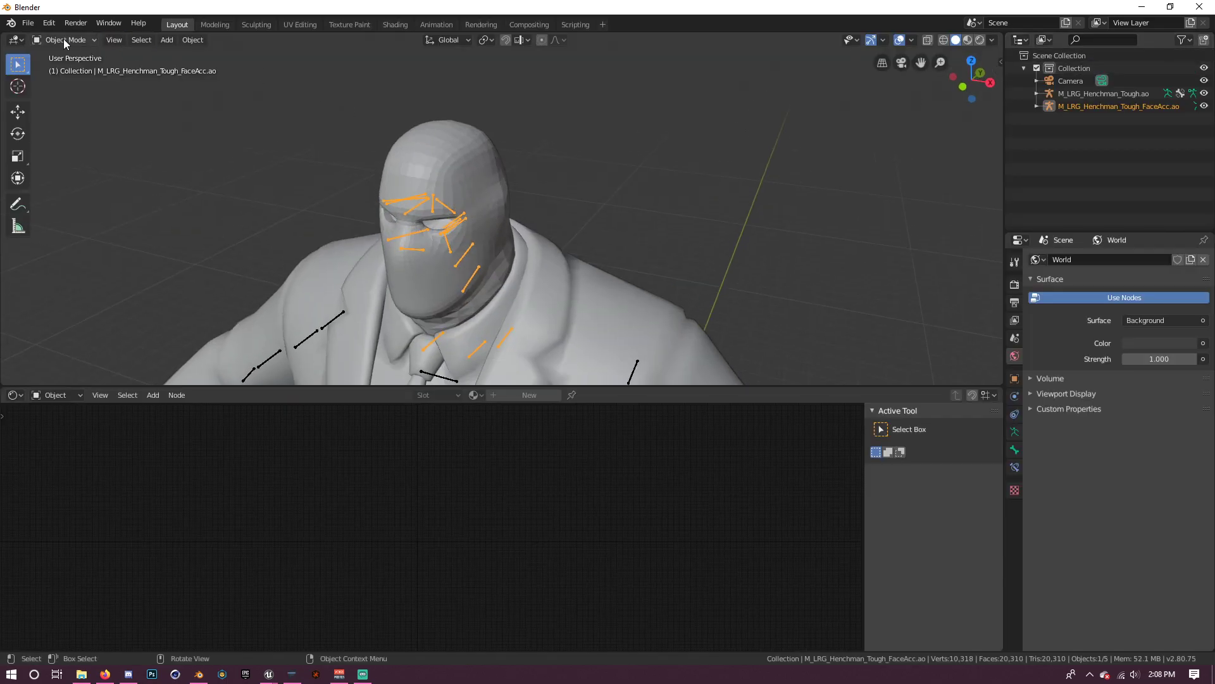
key(ctrl+z)
Import the glasses mesh M_LRG_Henchman_Glasses_FaceAcc.psk from the Parts folder
click(28, 23)
mouse_move(56, 189)
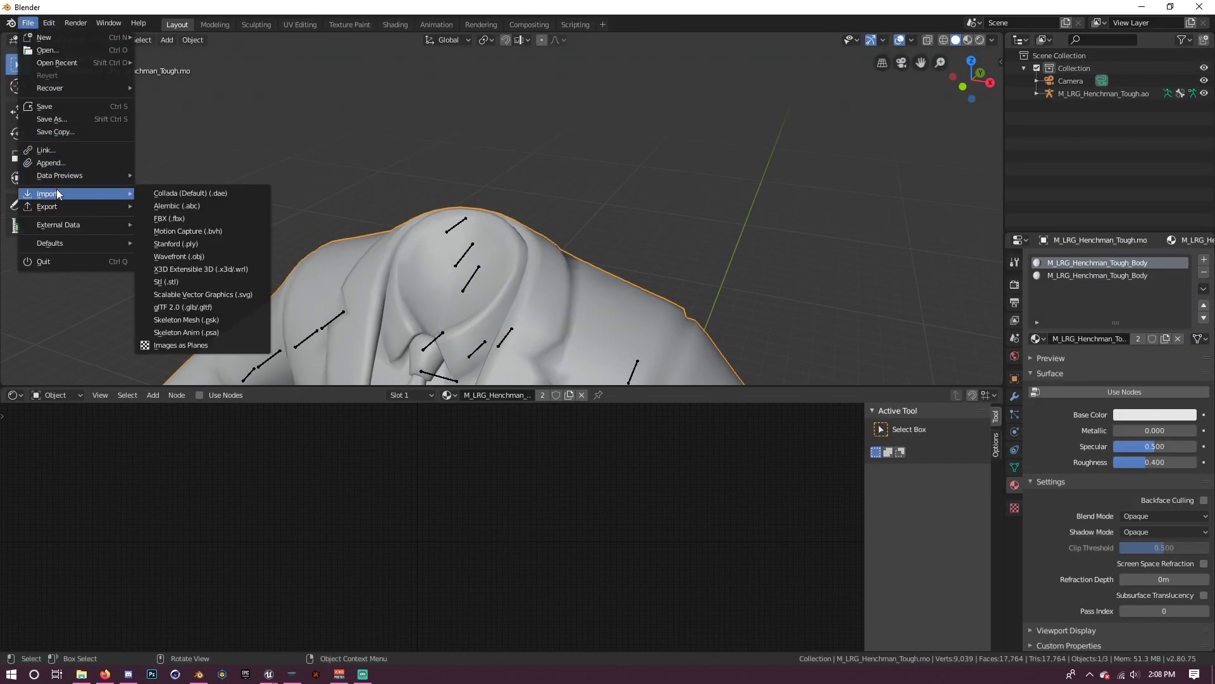
click(203, 314)
key(Up)
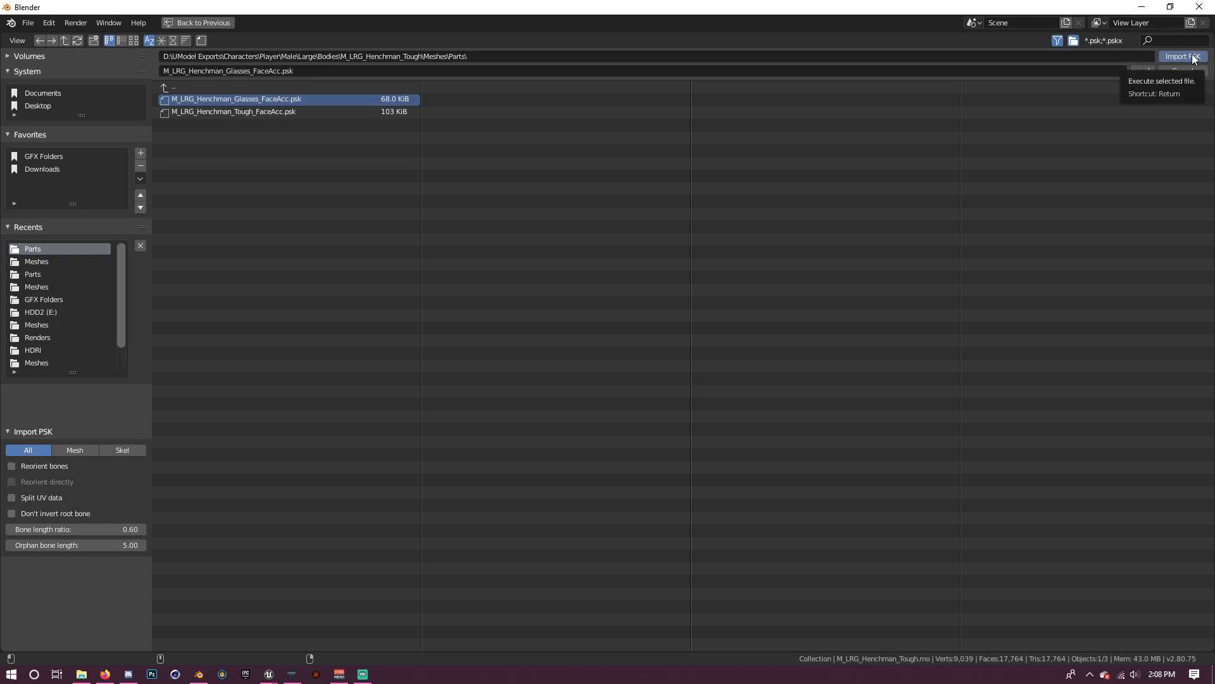
click(1171, 58)
Import Male_Large_Henchman_Tough_Head.psk from the Meshes folder of M_LRG_Henchman_Tough_Head under Heads
click(29, 25)
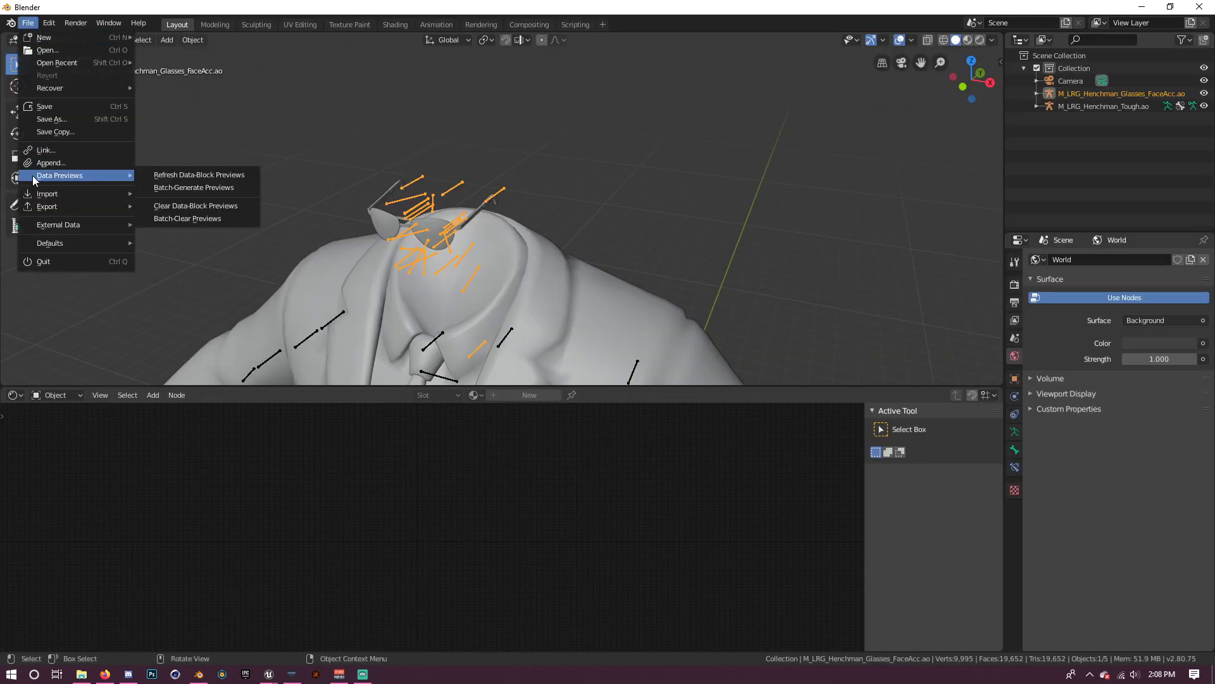
mouse_move(40, 197)
click(202, 317)
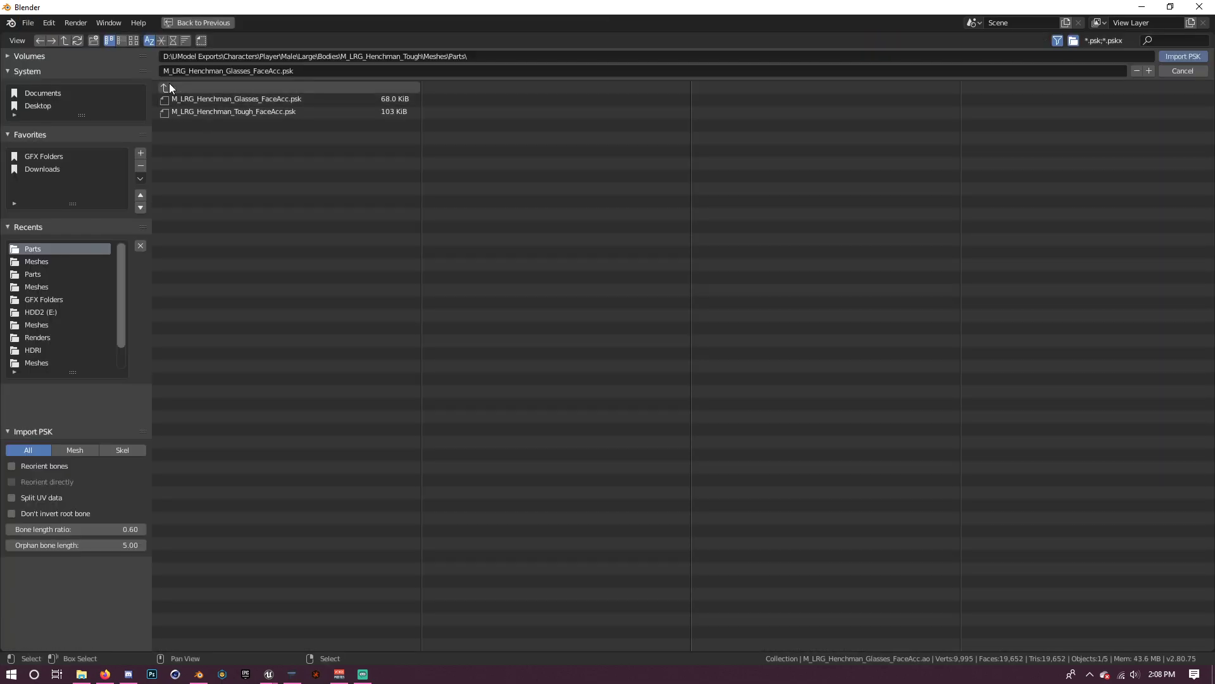
click(169, 84)
click(169, 83)
click(174, 84)
click(176, 85)
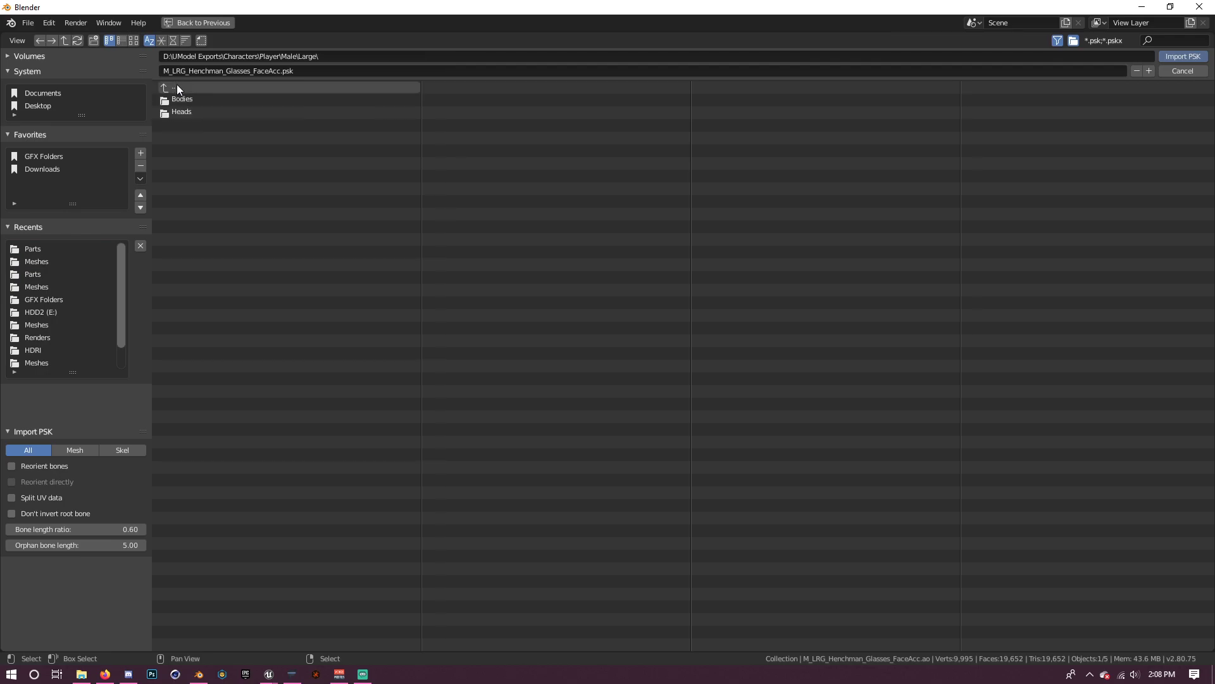
click(177, 109)
click(192, 101)
click(203, 111)
click(205, 100)
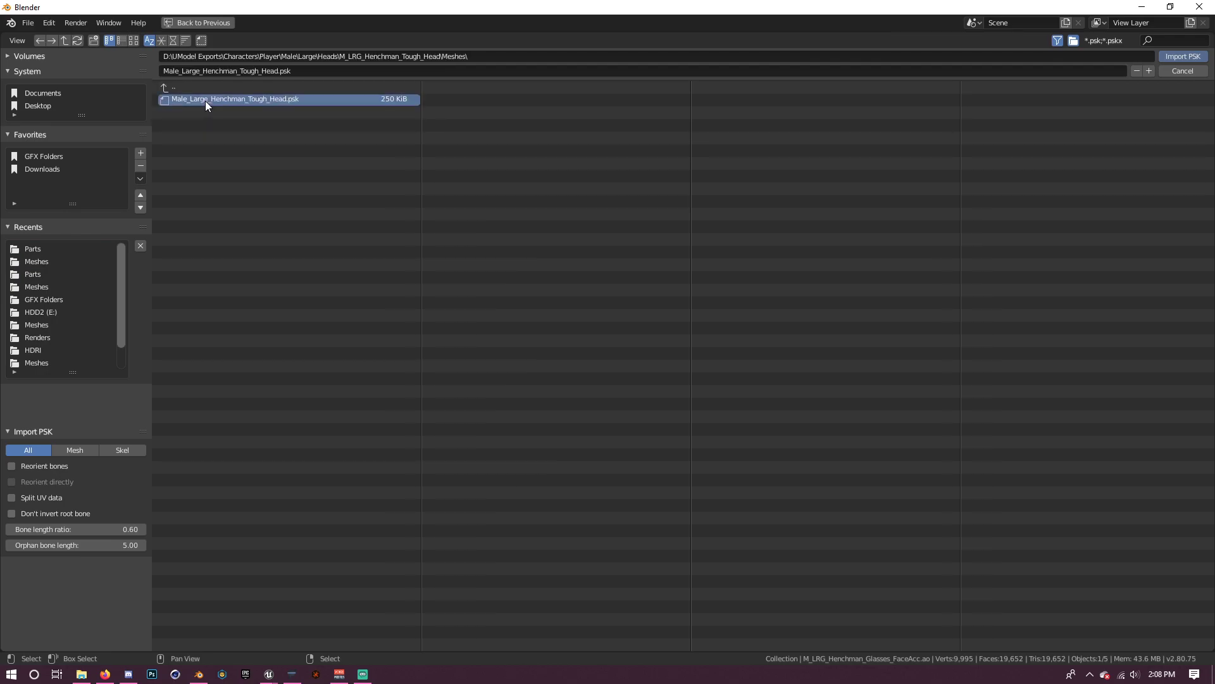
click(1174, 57)
scroll(445, 194, down, 5)
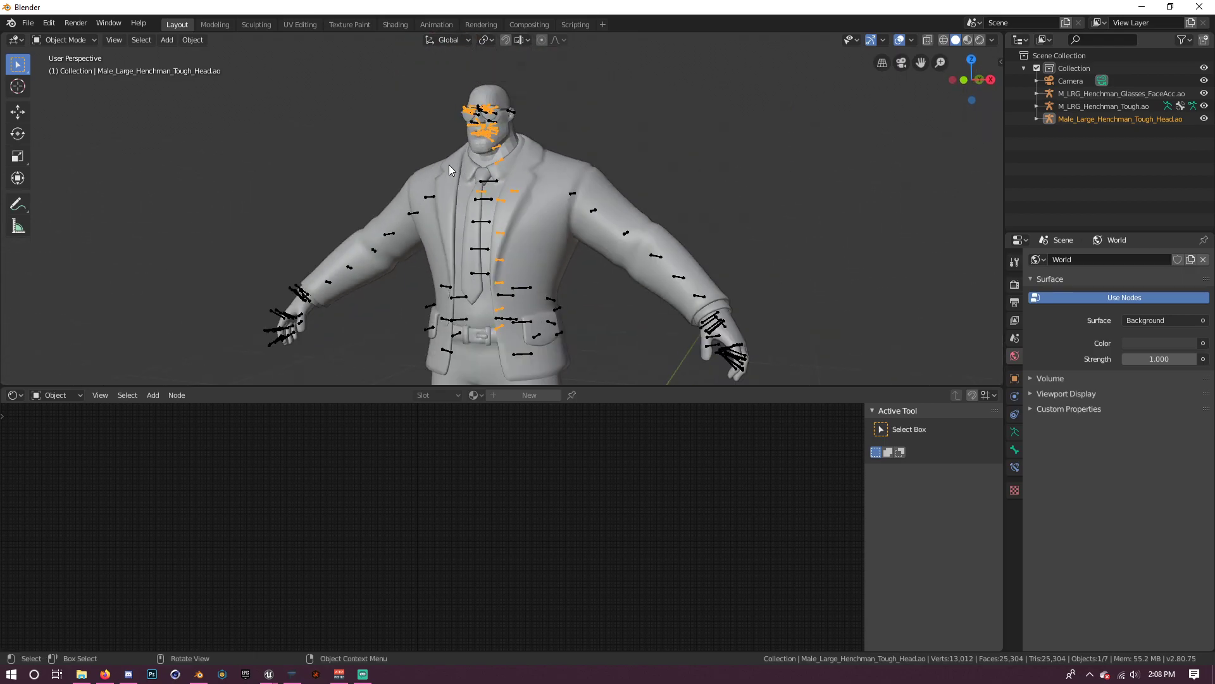
Examine the imported head and glasses up close, checking the head mesh, its armature and the glasses mesh
scroll(514, 286, up, 5)
click(419, 150)
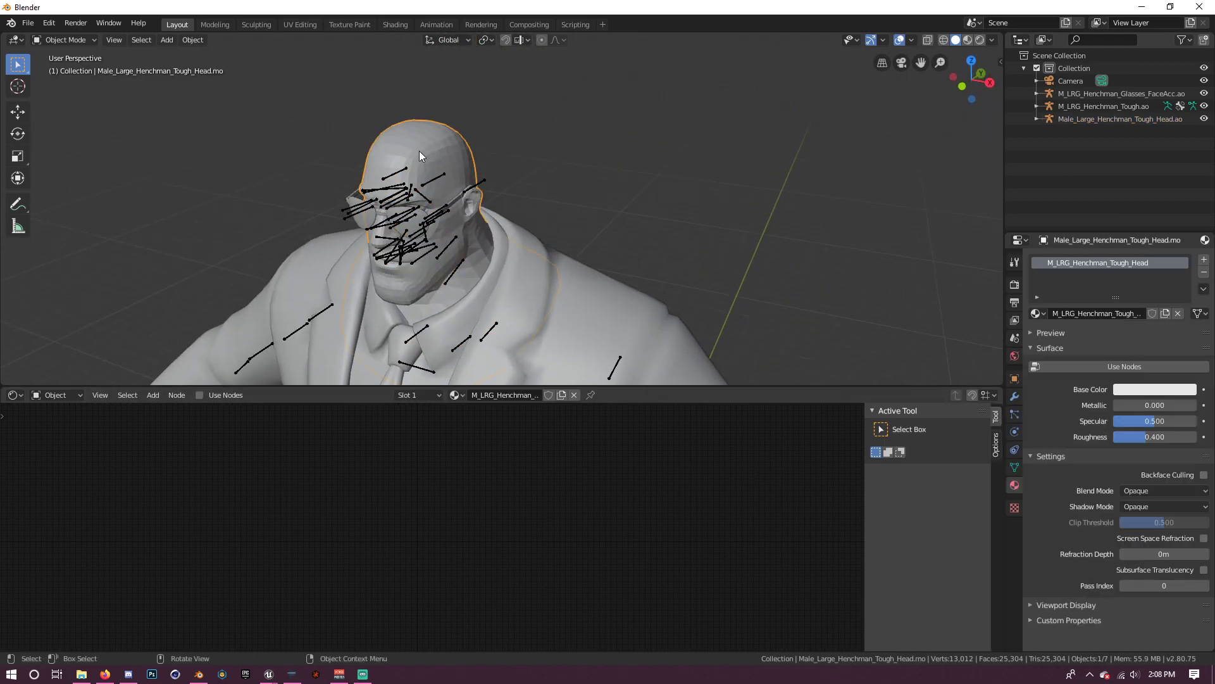
click(421, 227)
right_click(376, 216)
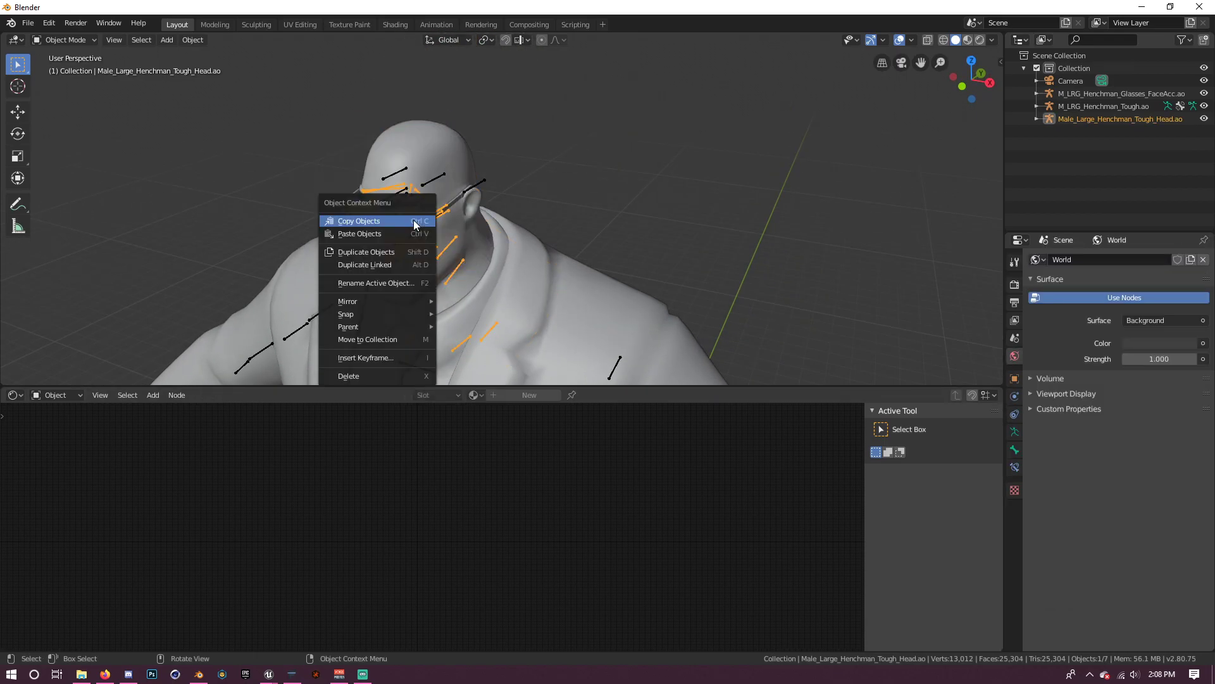
click(279, 184)
scroll(366, 242, up, 10)
scroll(367, 242, down, 8)
click(365, 218)
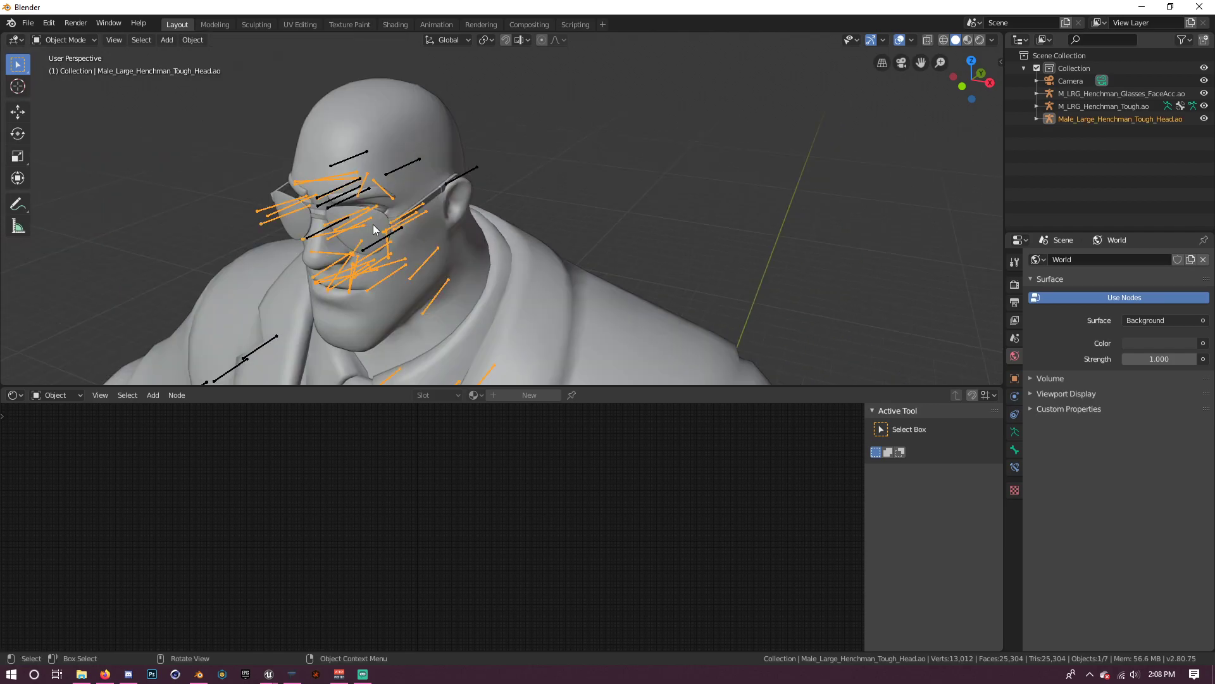
right_click(374, 224)
click(374, 224)
Hide the glasses, body and head armatures so only the meshes show
scroll(397, 238, down, 6)
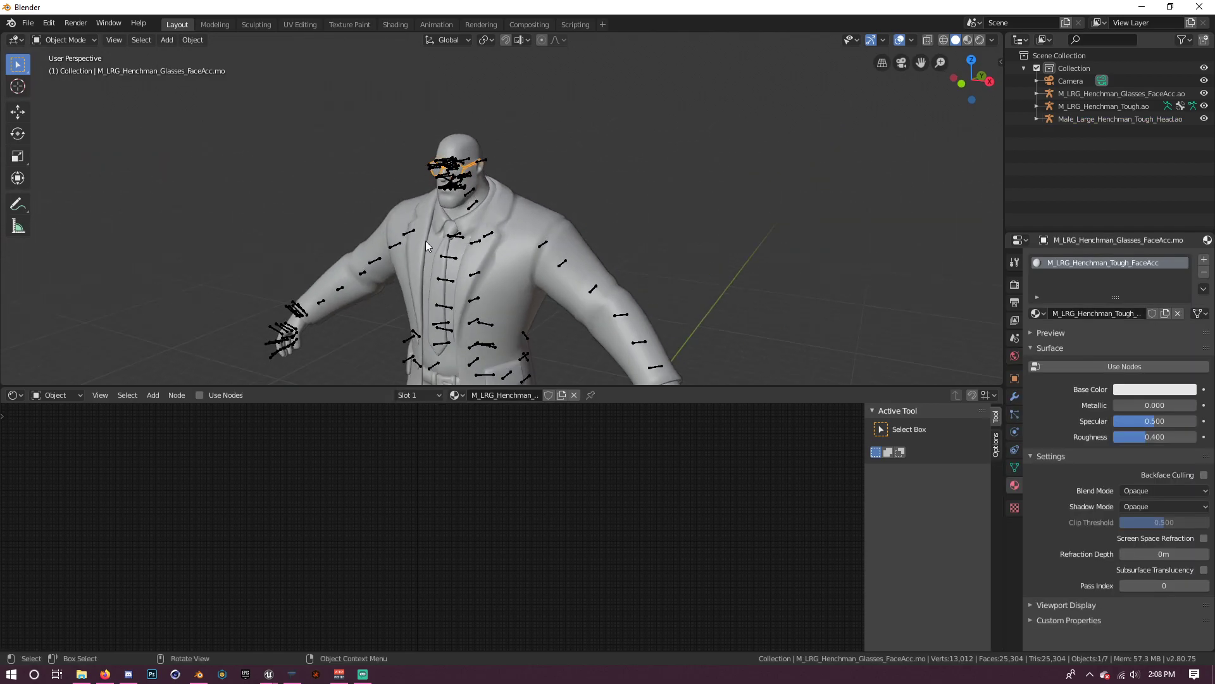
drag(1204, 93, 1204, 119)
scroll(495, 244, up, 3)
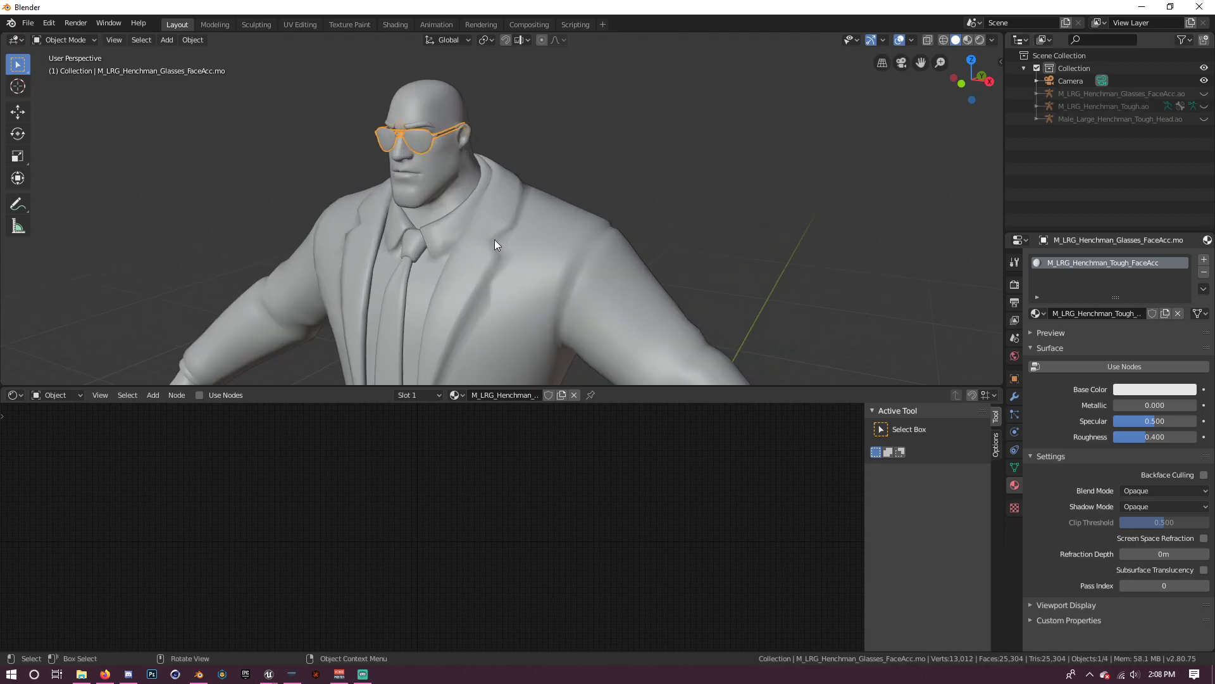
Enable shader nodes for the glasses material M_LRG_Henchman_Tough_FaceAcc and bring its nodes into closer view
drag(369, 385, 220, 387)
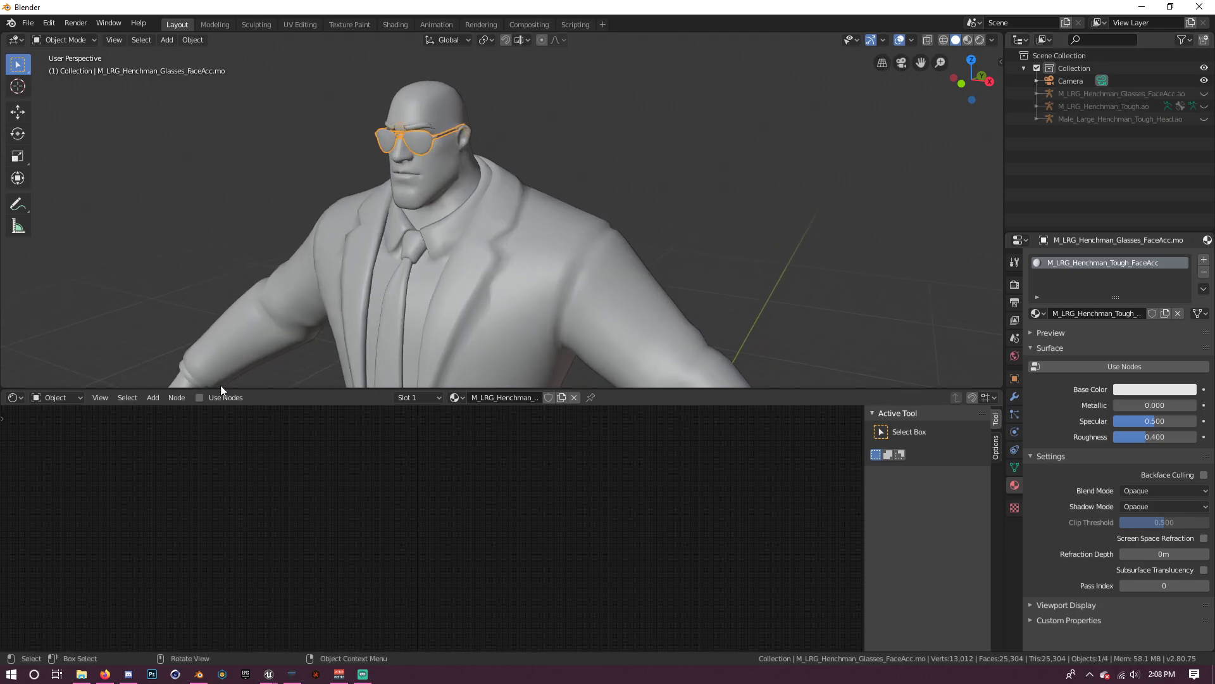
click(199, 398)
scroll(469, 510, up, 5)
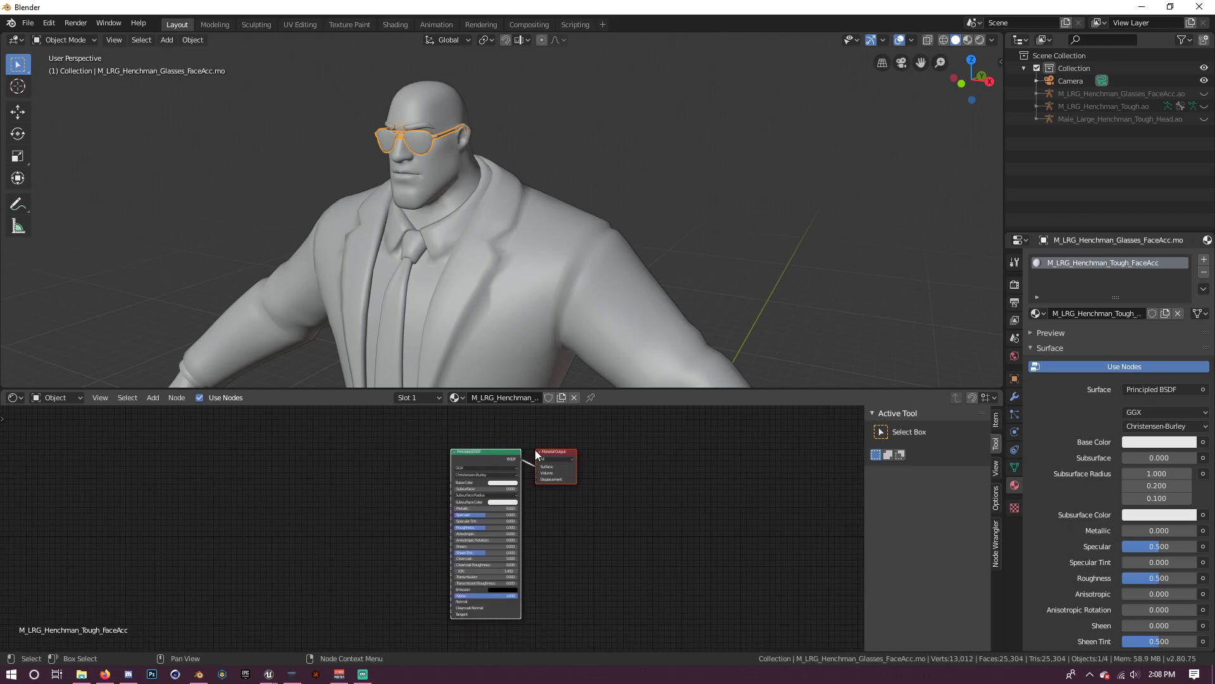
scroll(485, 455, up, 2)
right_click(491, 456)
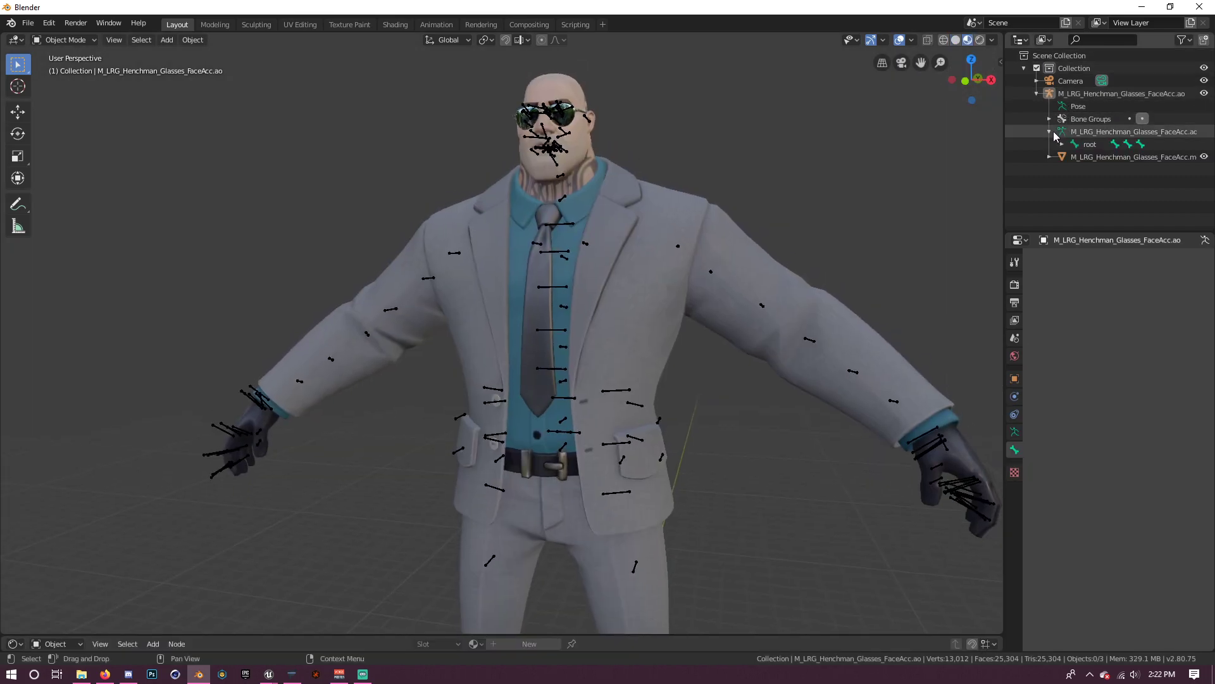
Collapse the M_LRG_Henchman_Glasses_FaceAcc.ao hierarchy in the outliner and look over the textured character from the front
click(1036, 93)
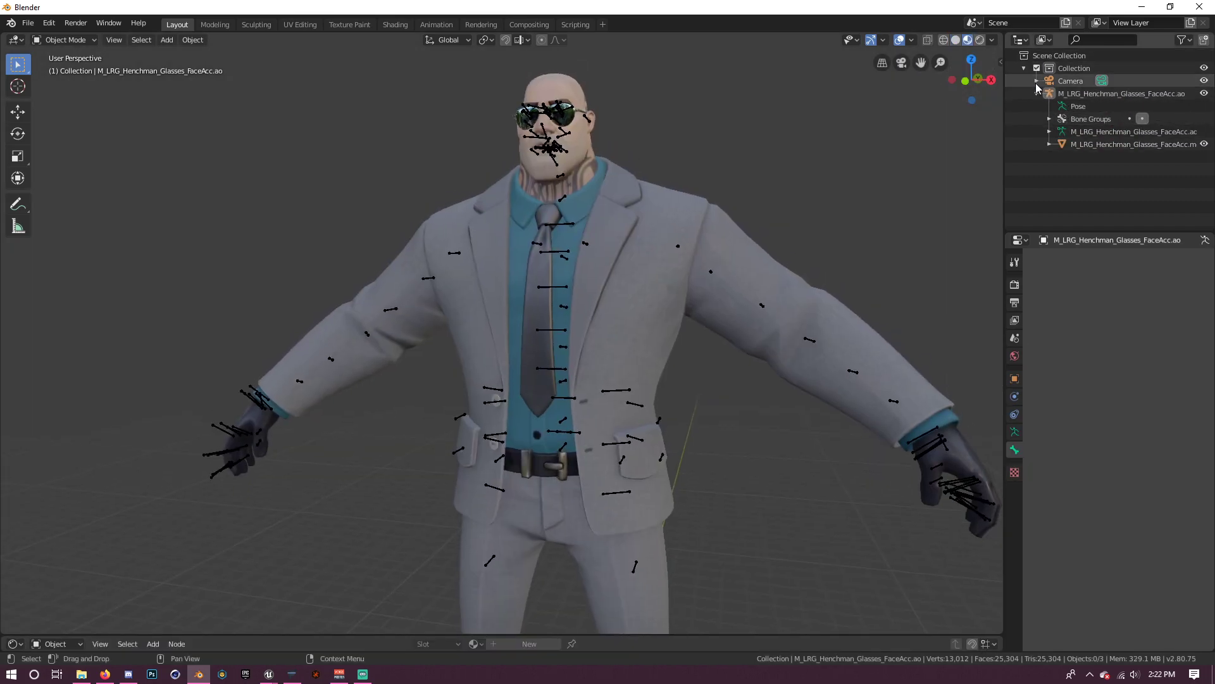
click(1037, 94)
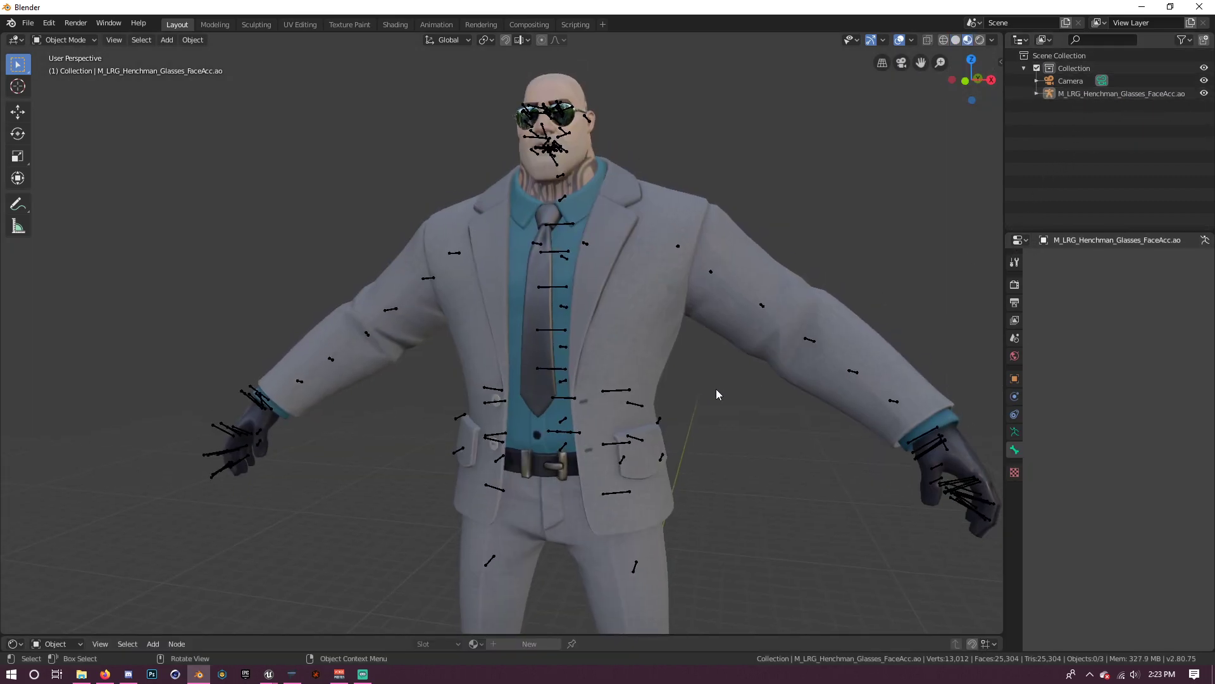
drag(685, 302, 647, 372)
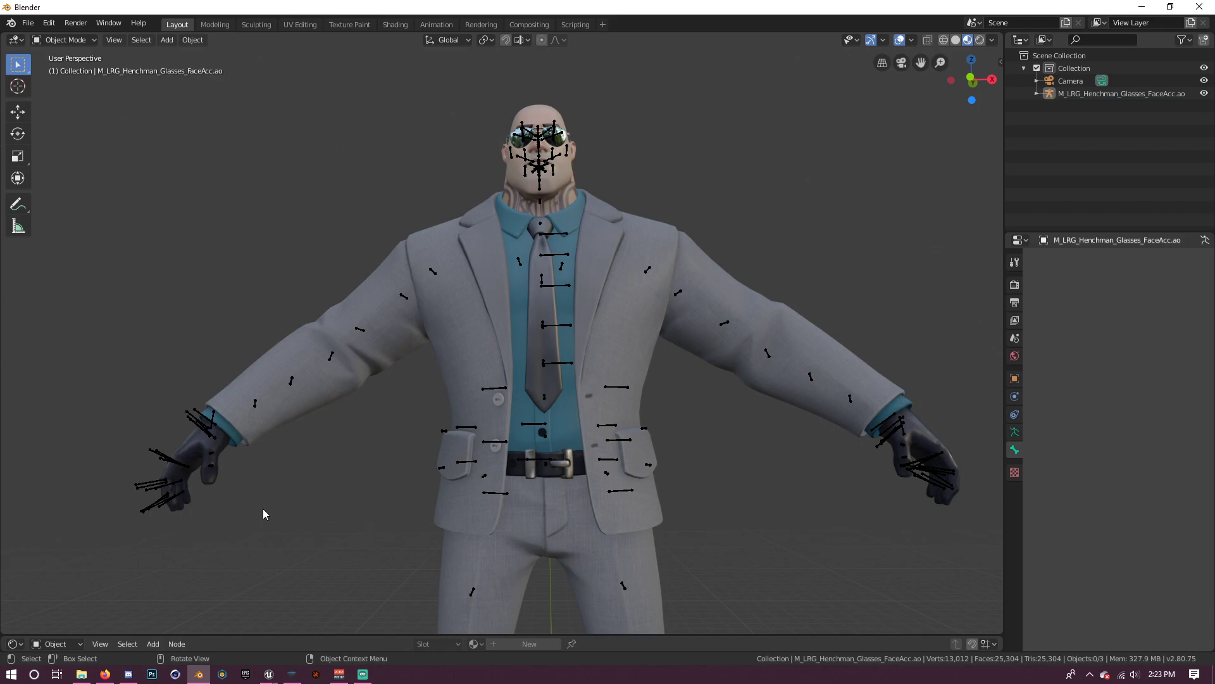
Select the whole character mesh with its armature, scale both to 0.01, and frame the resized character in the view
drag(606, 400, 560, 359)
scroll(594, 459, down, 3)
click(570, 340)
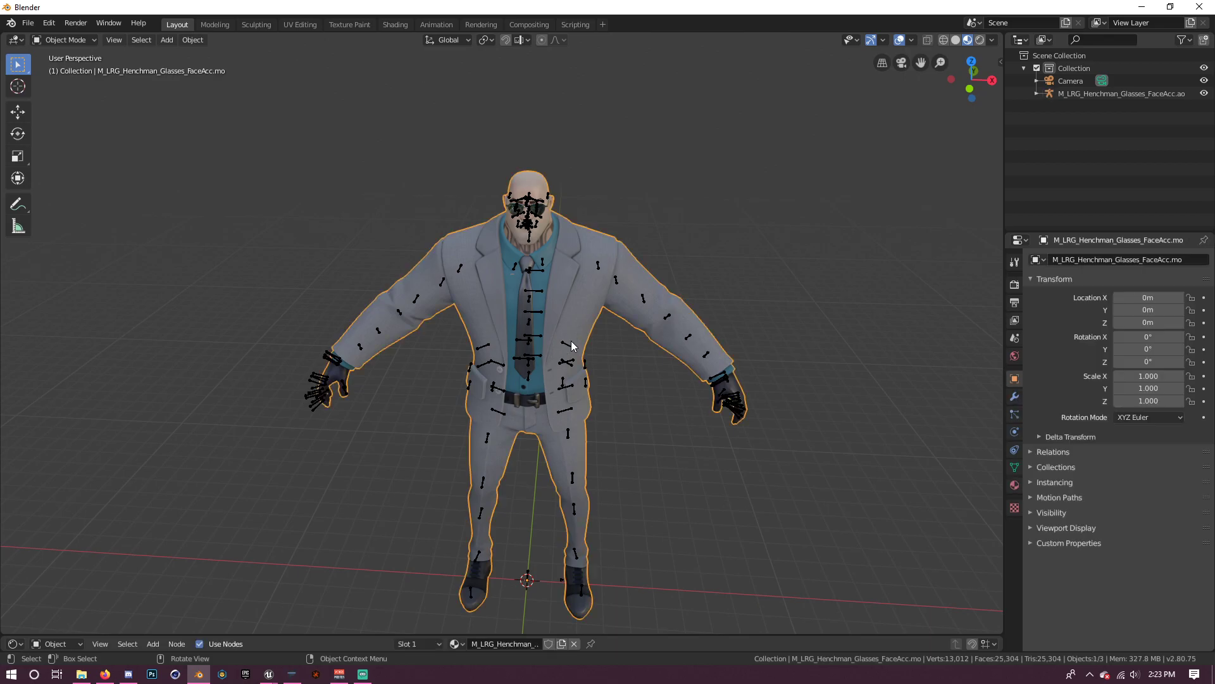
shift+click(570, 341)
key(s)
key(0)
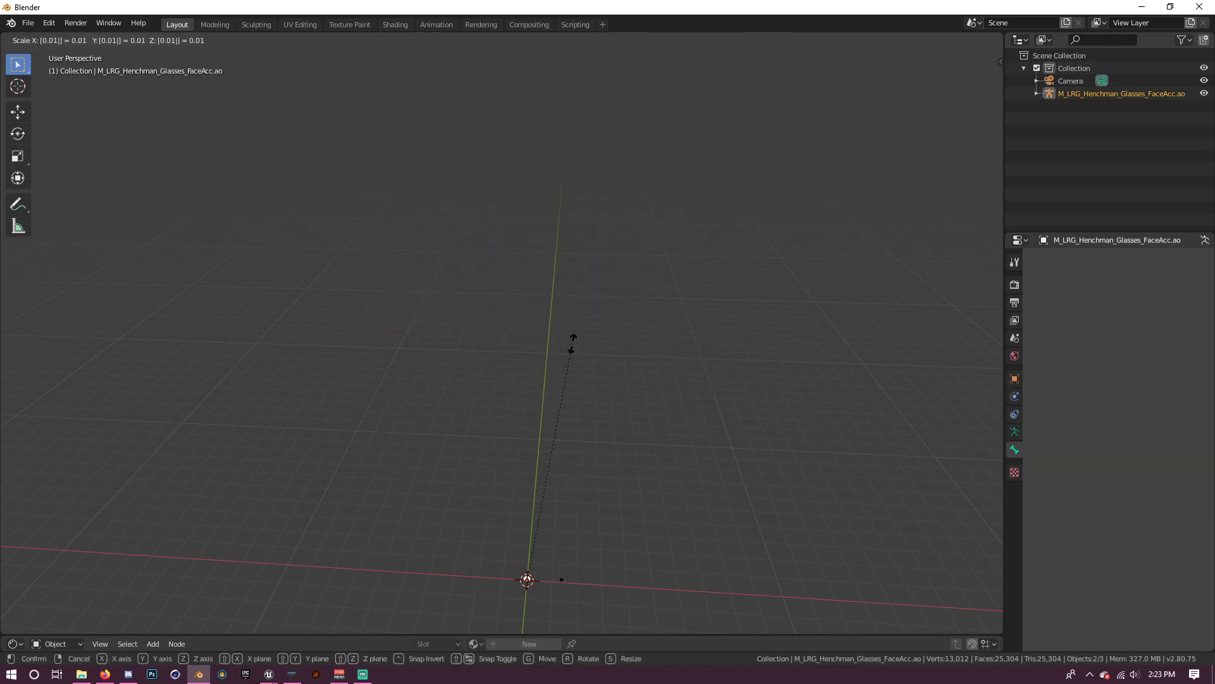
key(Return)
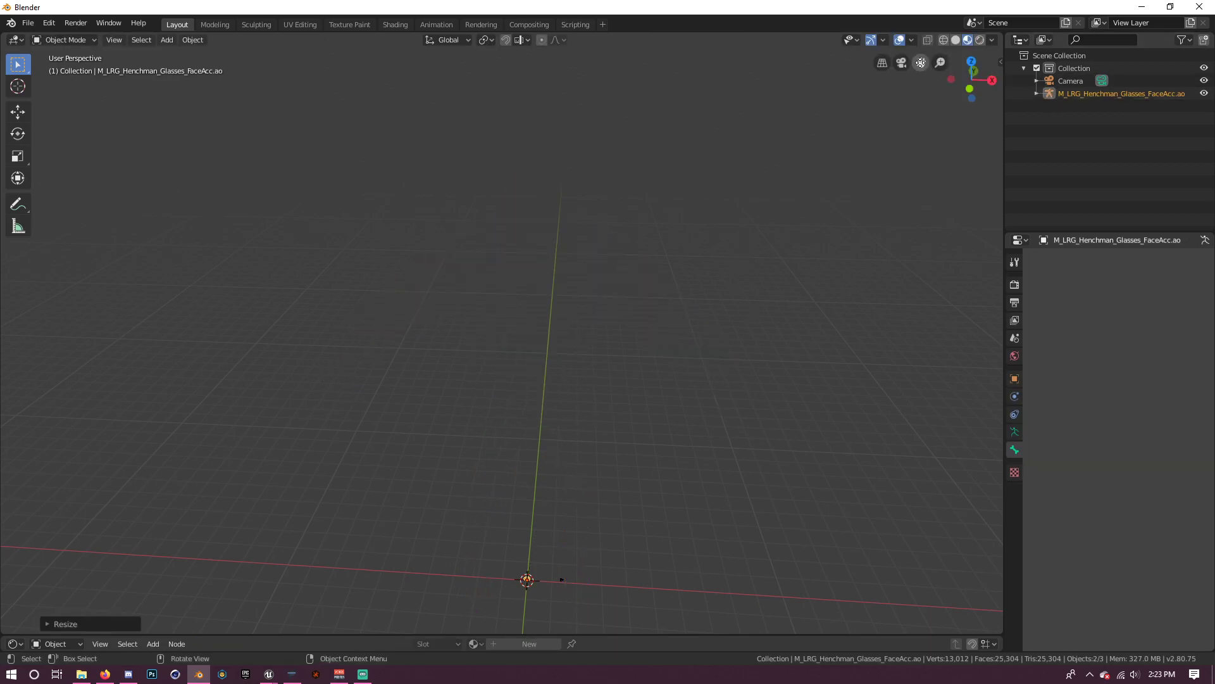
key(KP_0)
key(grave)
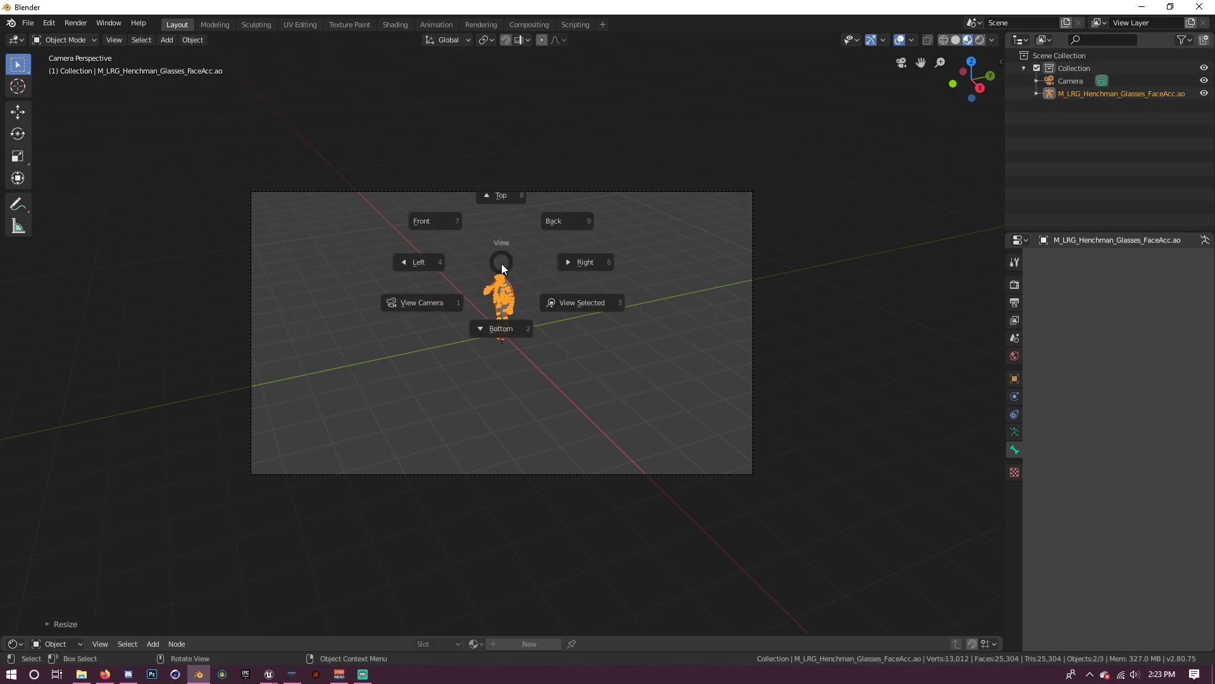
click(576, 304)
Delete the camera from the scene
click(1066, 80)
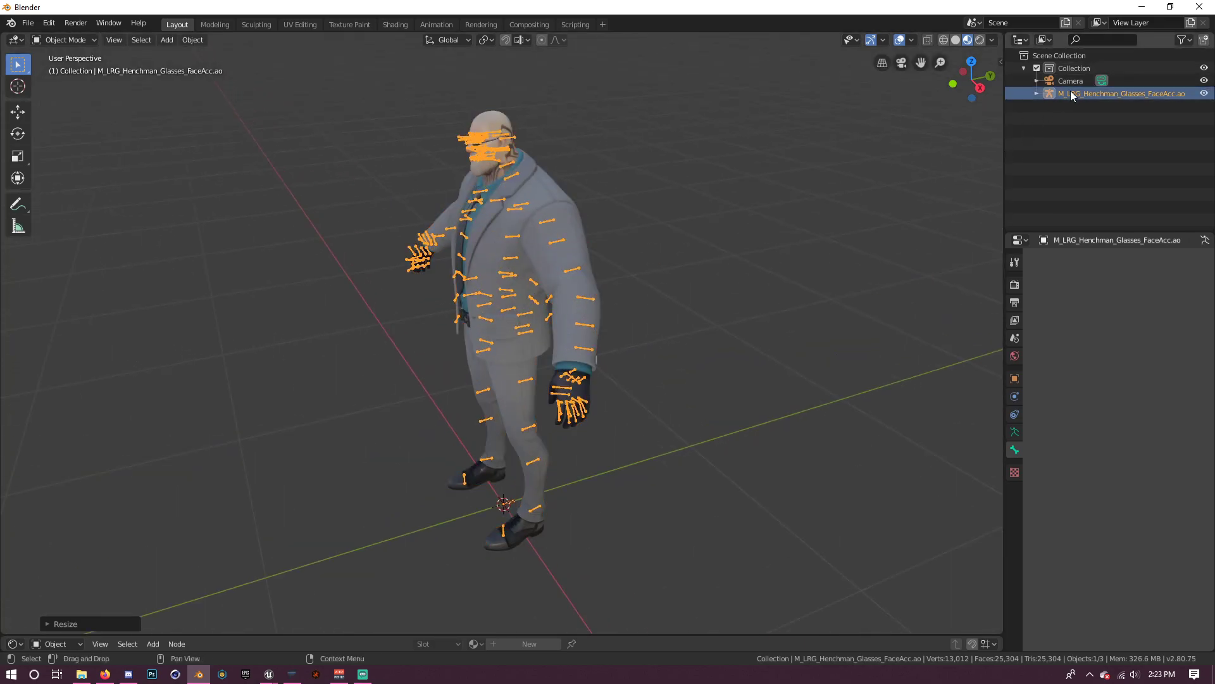
right_click(1066, 80)
click(1058, 115)
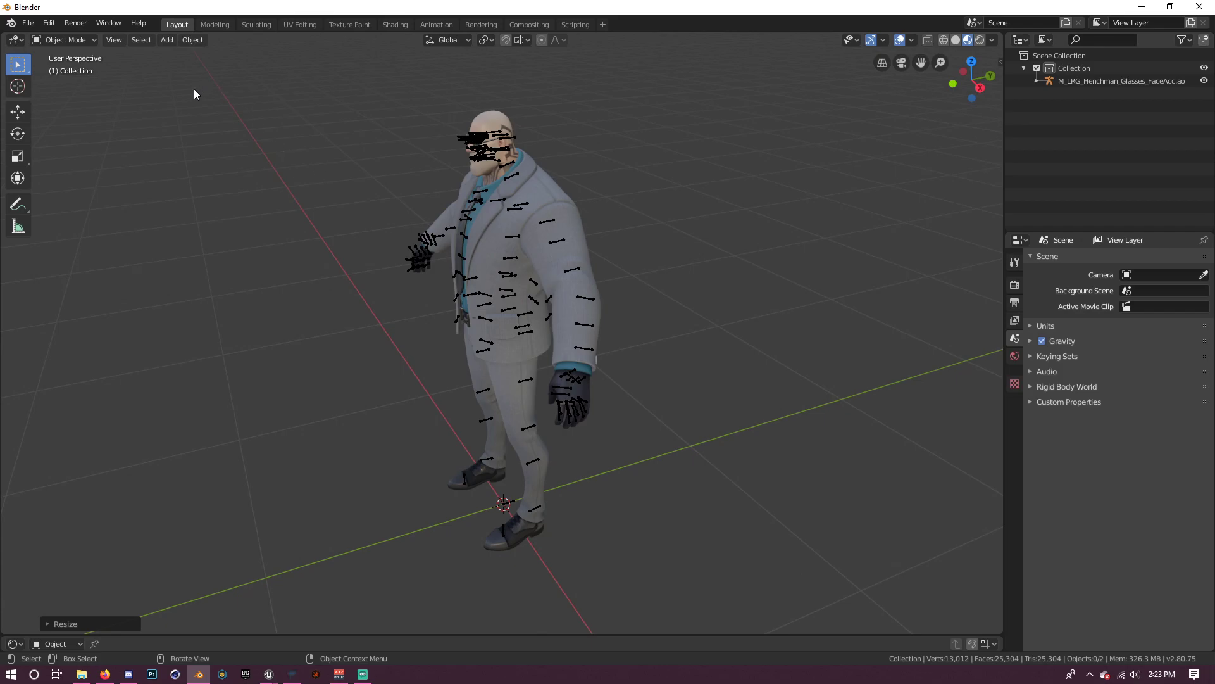
Pack all external files into the .blend file
click(28, 23)
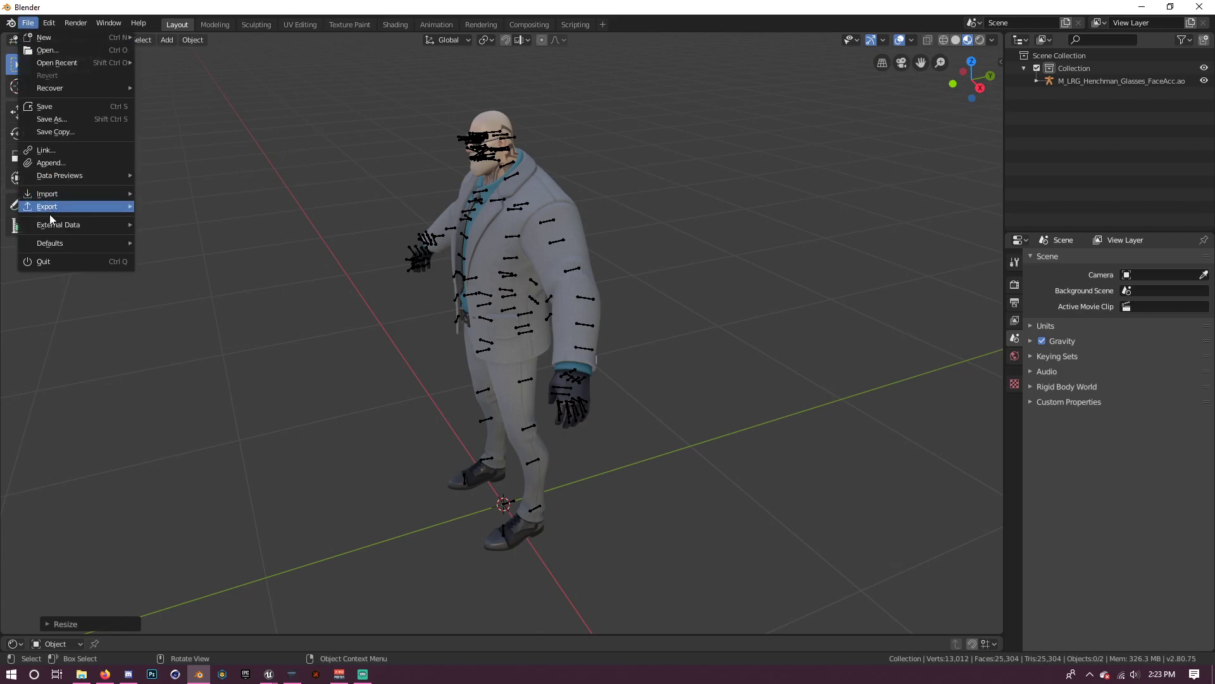
mouse_move(51, 226)
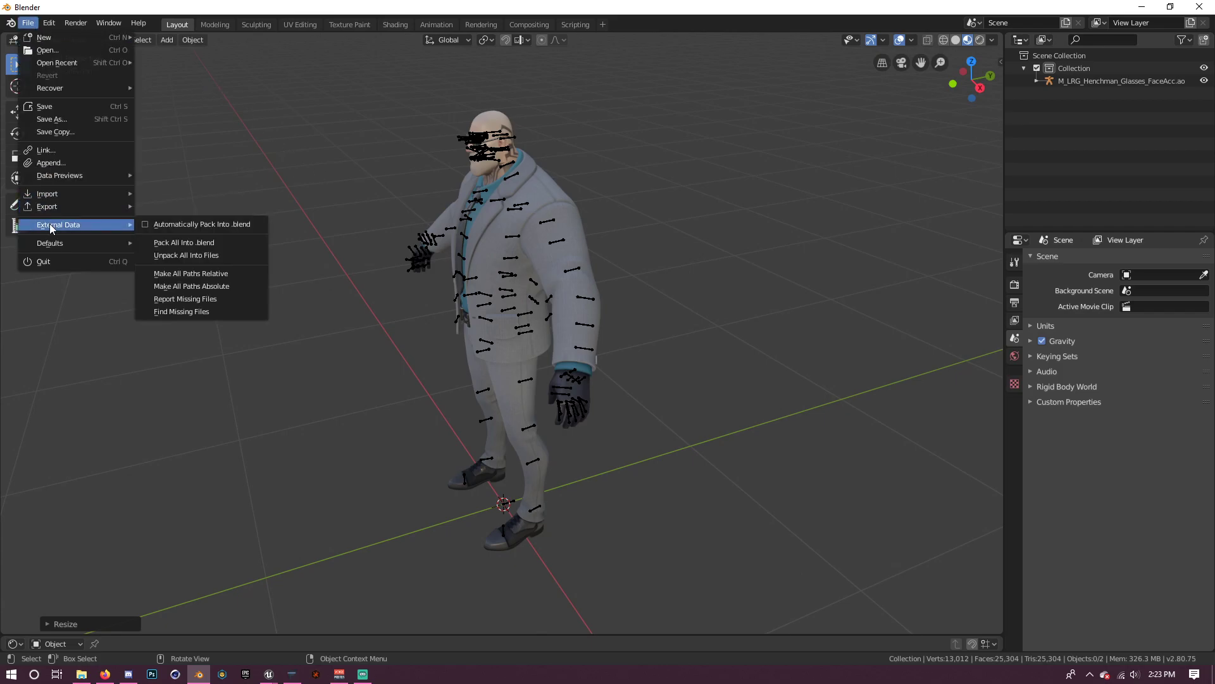
click(151, 243)
Open the file operations for the packed scene
click(28, 23)
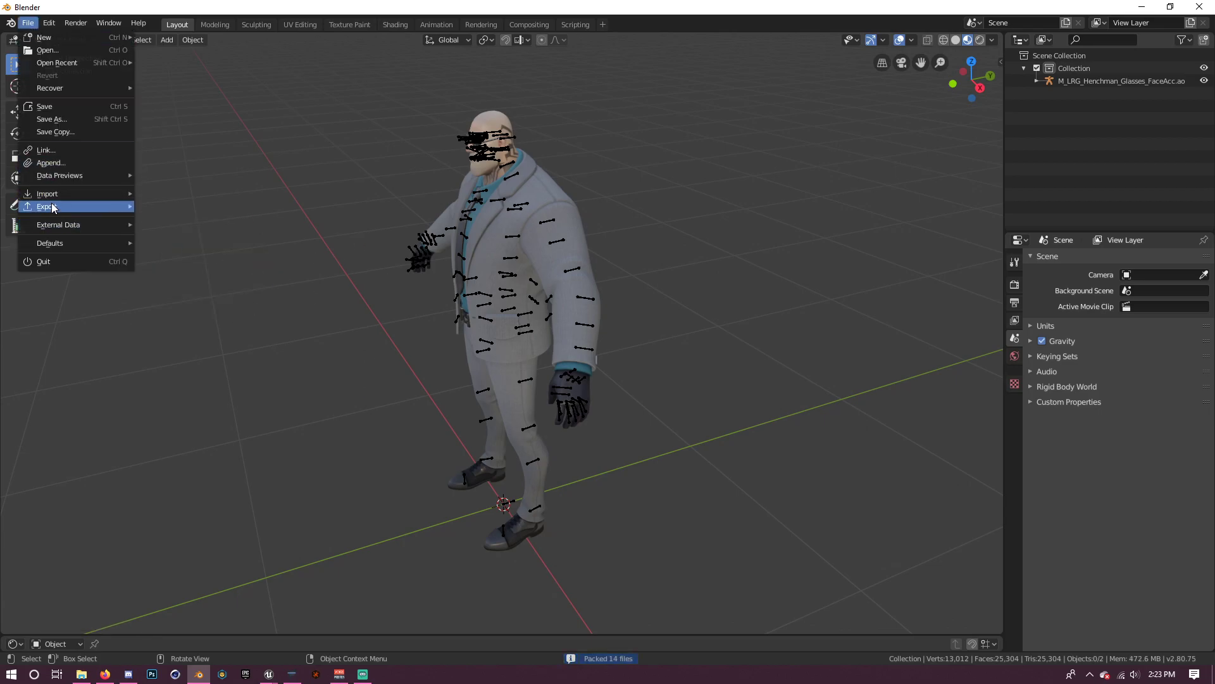